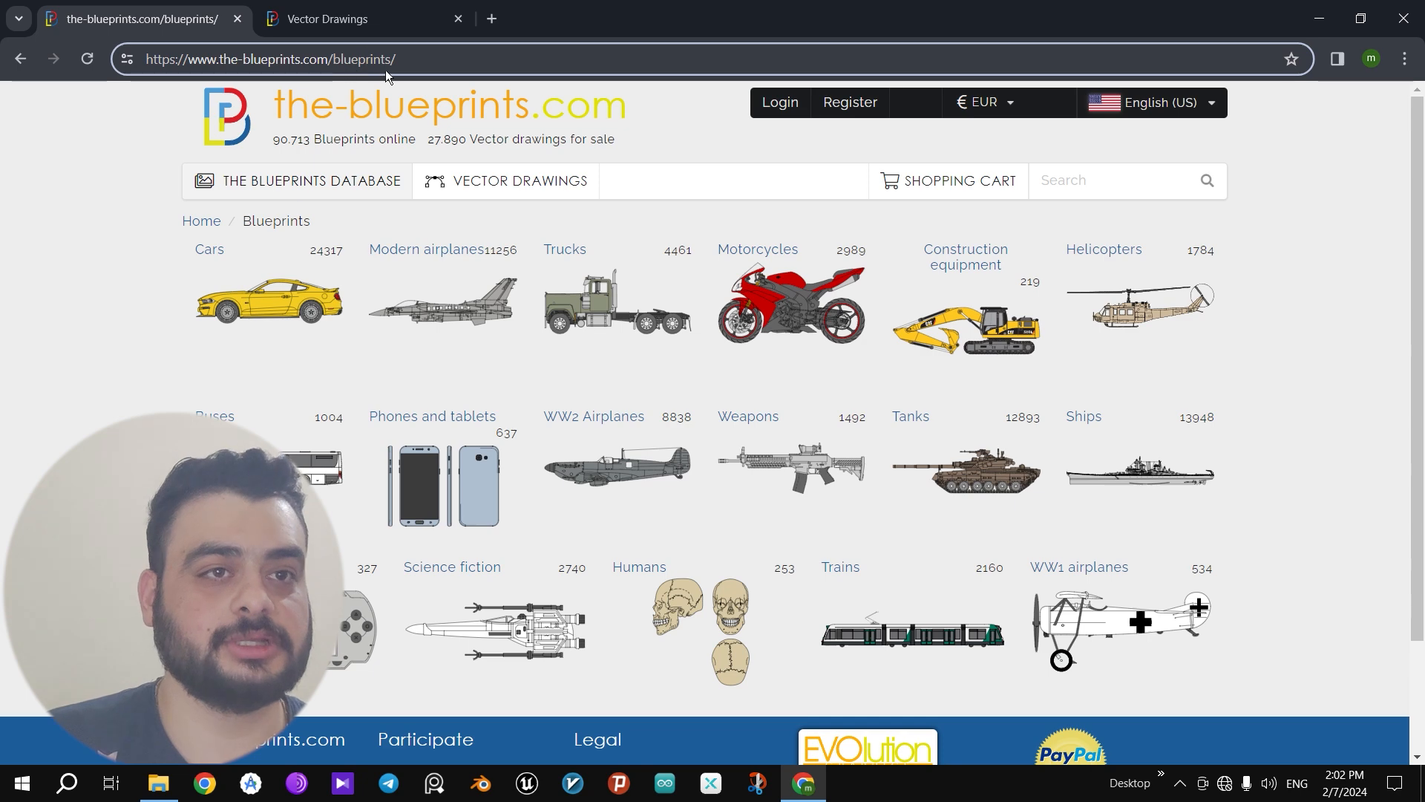
# Step: Look over the vector drawings catalogue on the-blueprints.com, return to the blueprints page, and close the browser
pyautogui.click(368, 17)
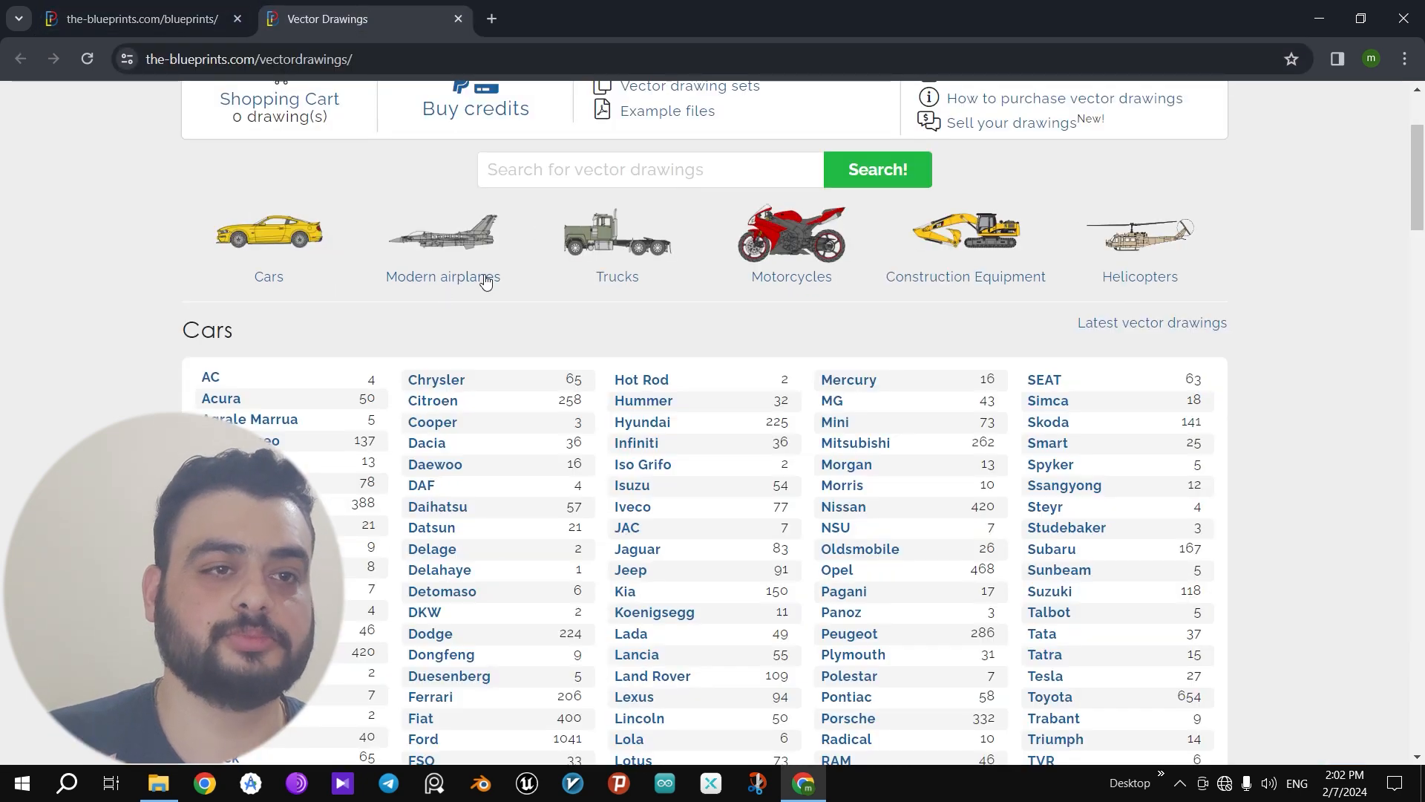
pyautogui.click(141, 19)
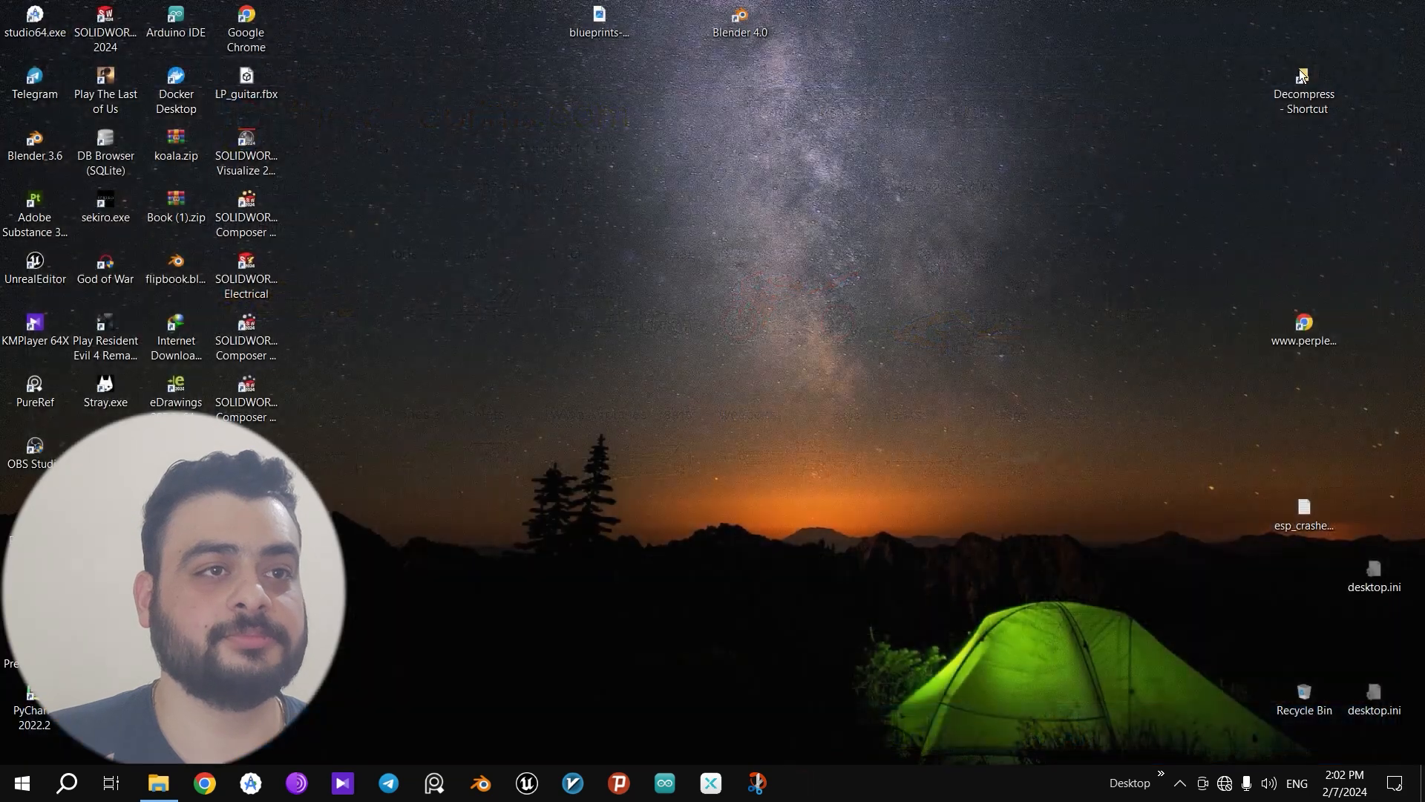
pyautogui.click(1404, 19)
# Step: View the mechanical engineering blueprint image stored on the desktop and close it
pyautogui.click(598, 30)
pyautogui.doubleClick(599, 30)
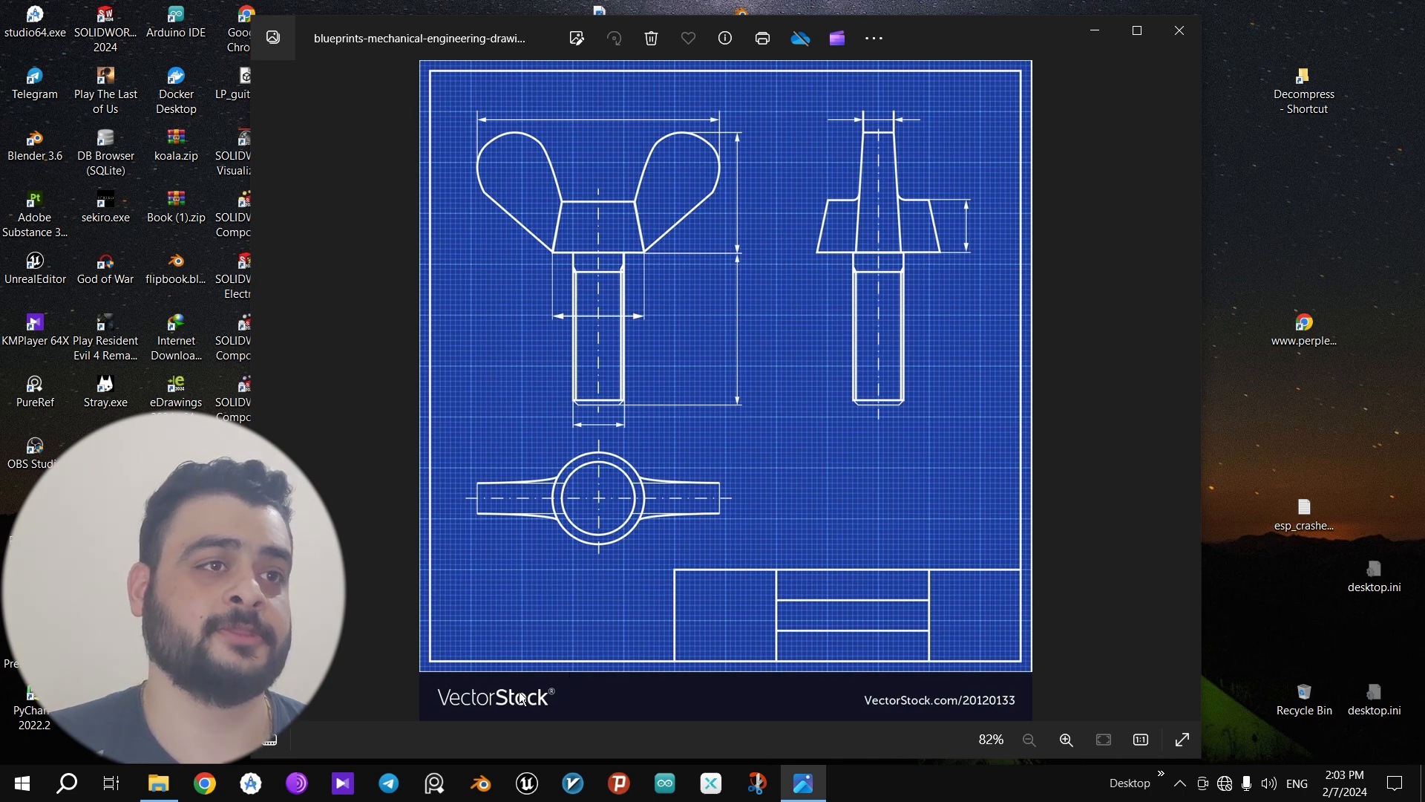
pyautogui.click(1181, 30)
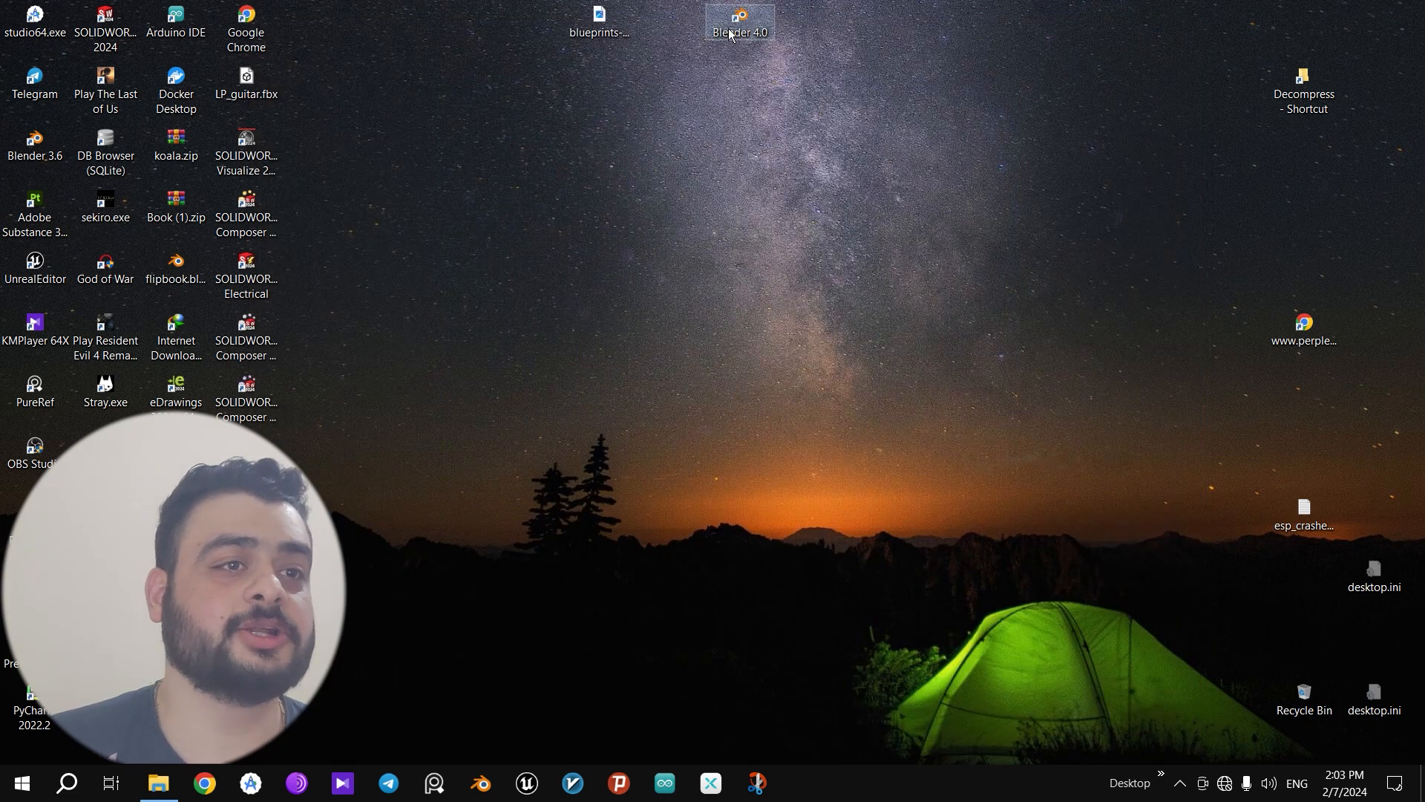
# Step: Start a General scene in Blender 4.0 and delete the default camera, cube and light
pyautogui.doubleClick(737, 24)
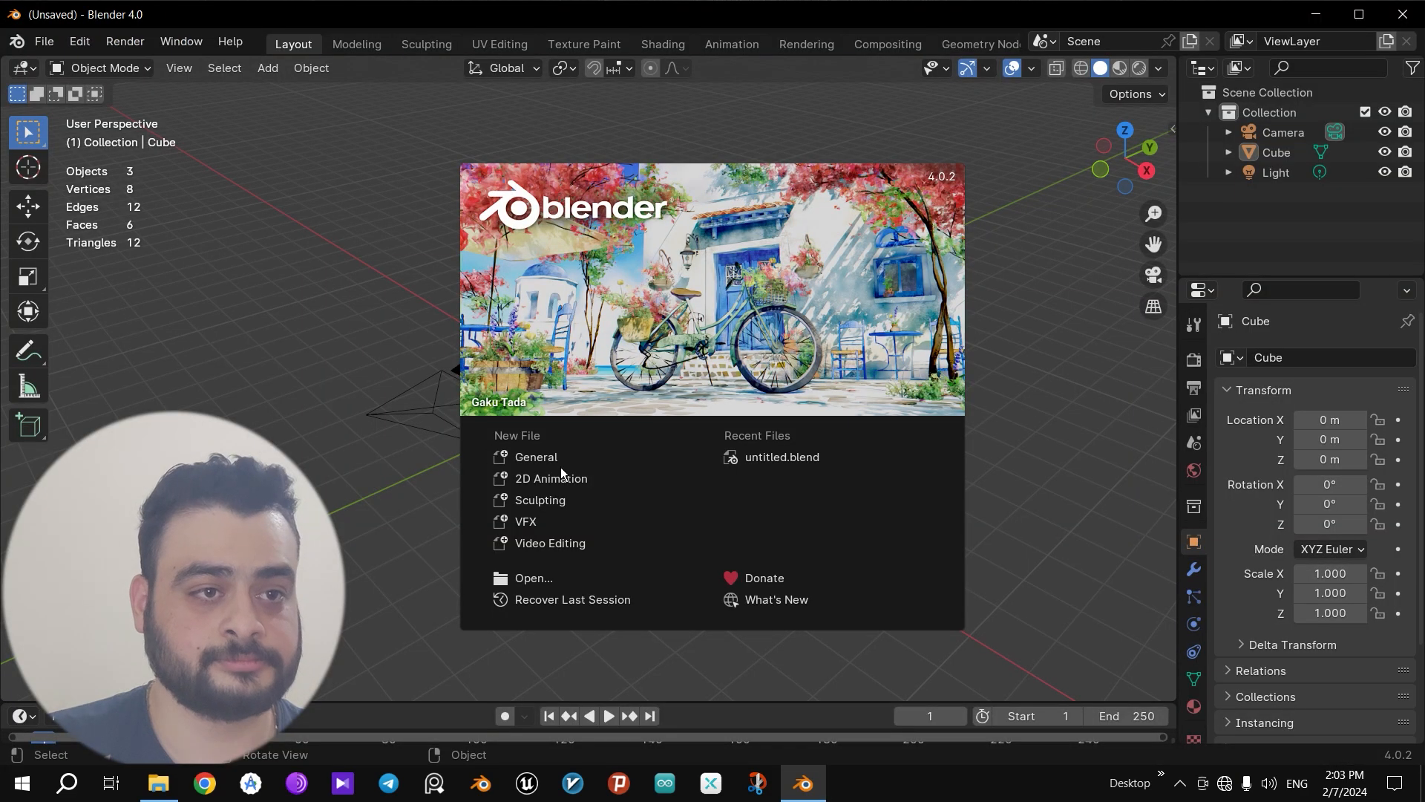
pyautogui.click(562, 460)
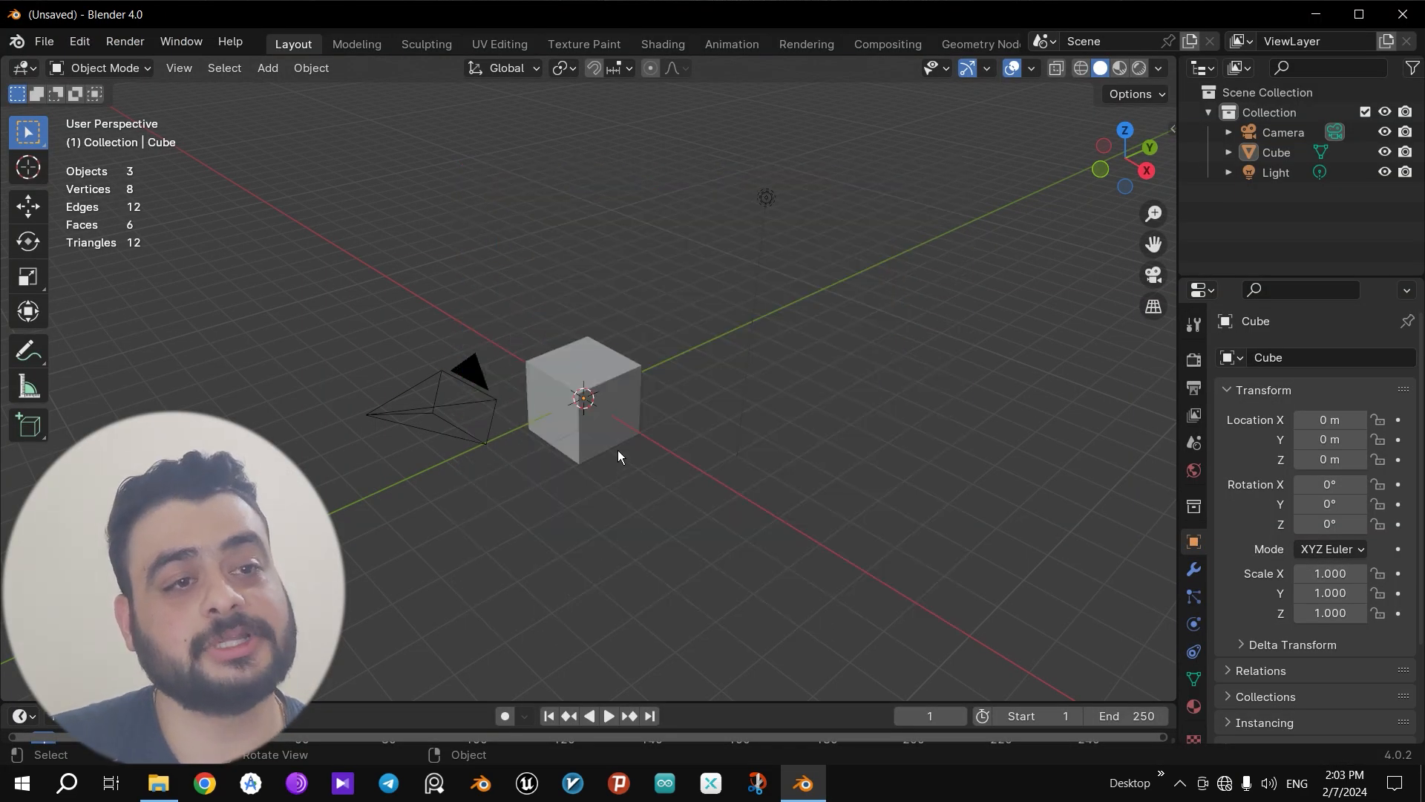
pyautogui.press('a')
pyautogui.press('x')
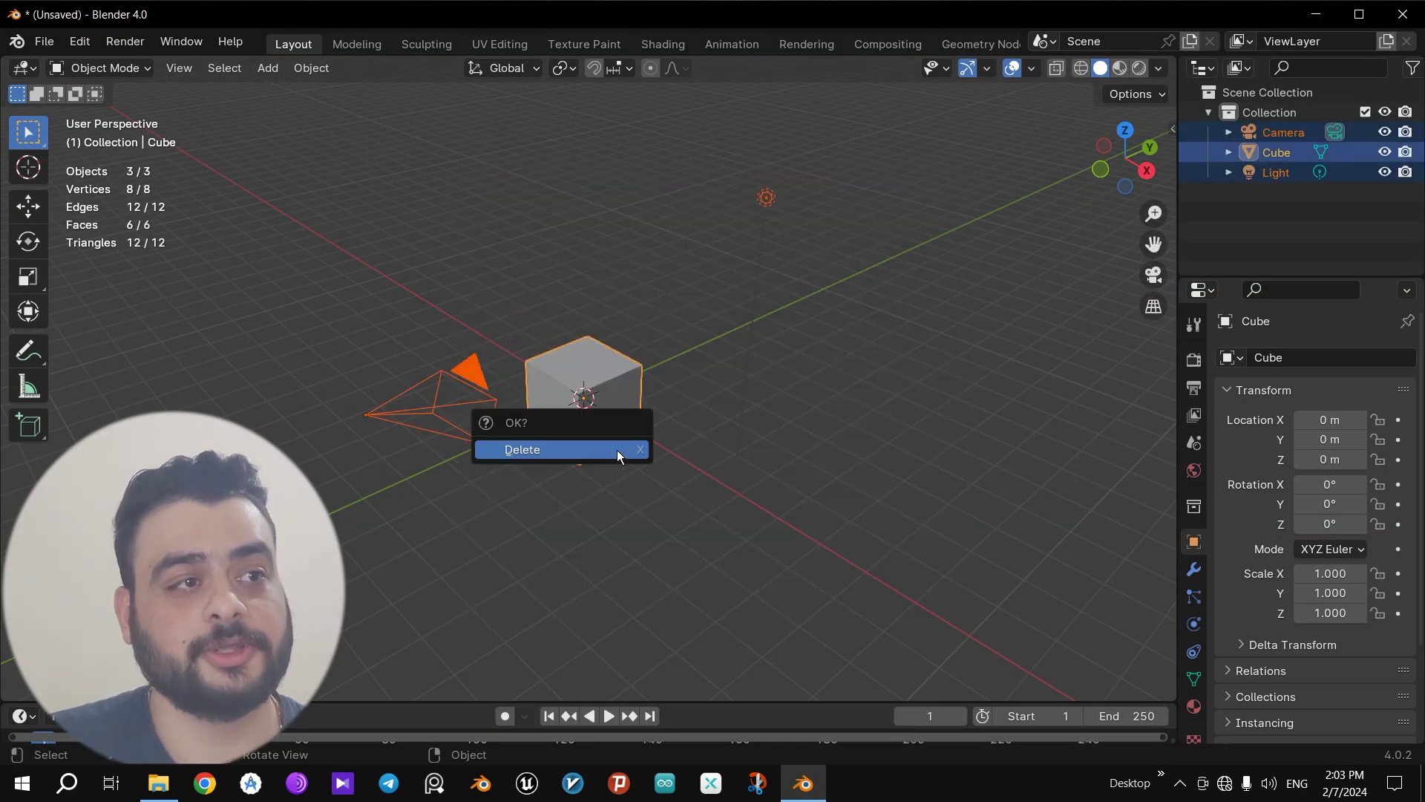
pyautogui.click(617, 450)
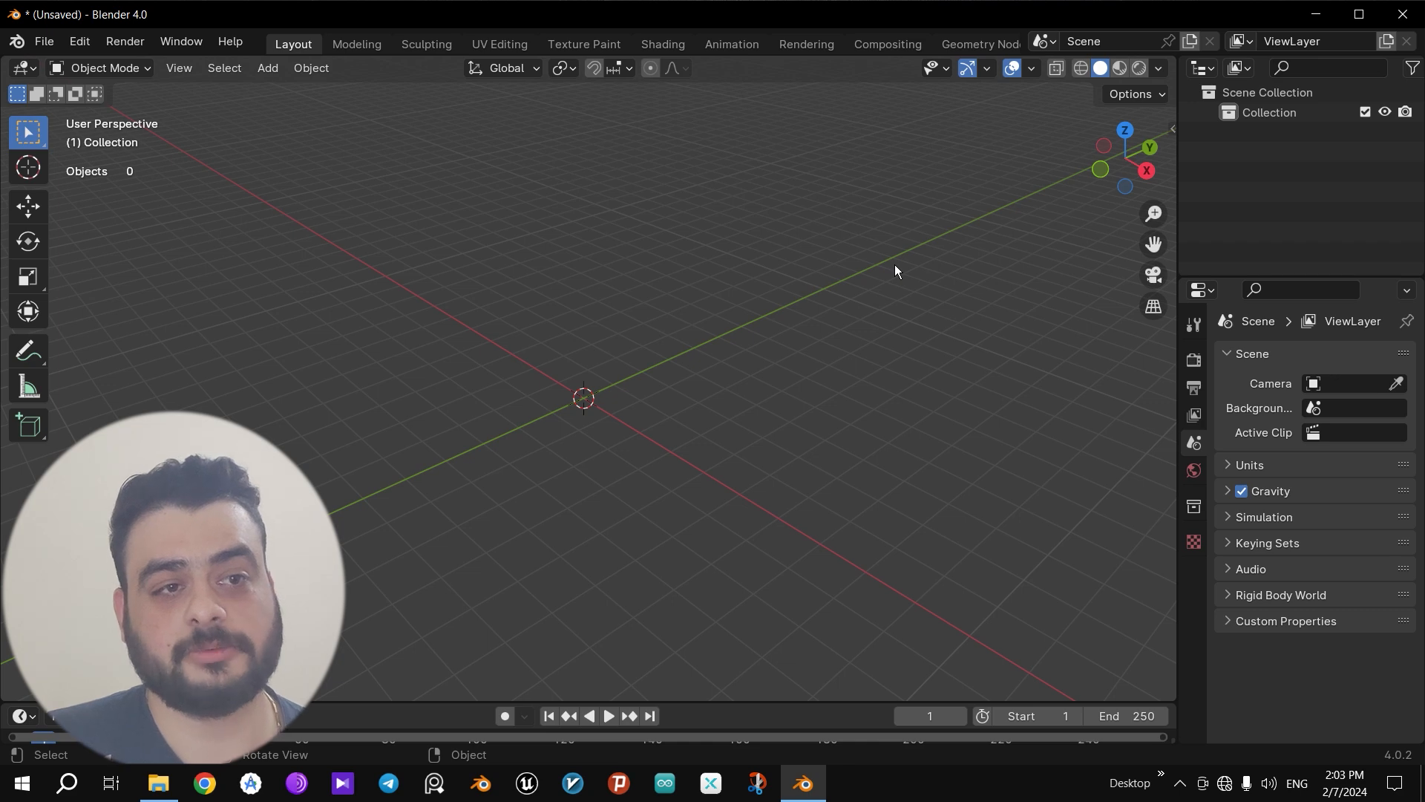
# Step: In the top view, load the blueprints-mechanical-engineering .webp file from the Desktop folder as a reference image
pyautogui.press('KP_7')
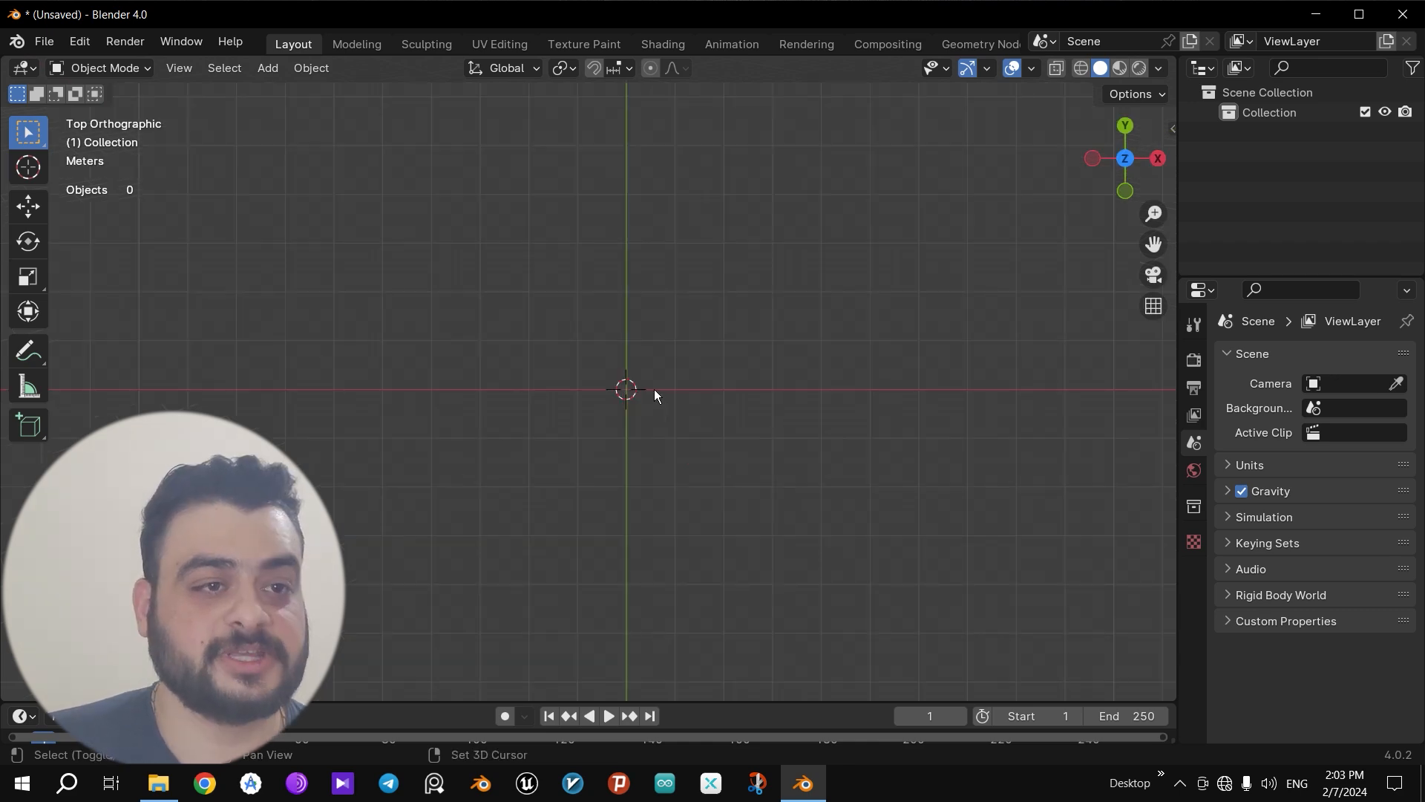
pyautogui.hotkey('shift', 'a')
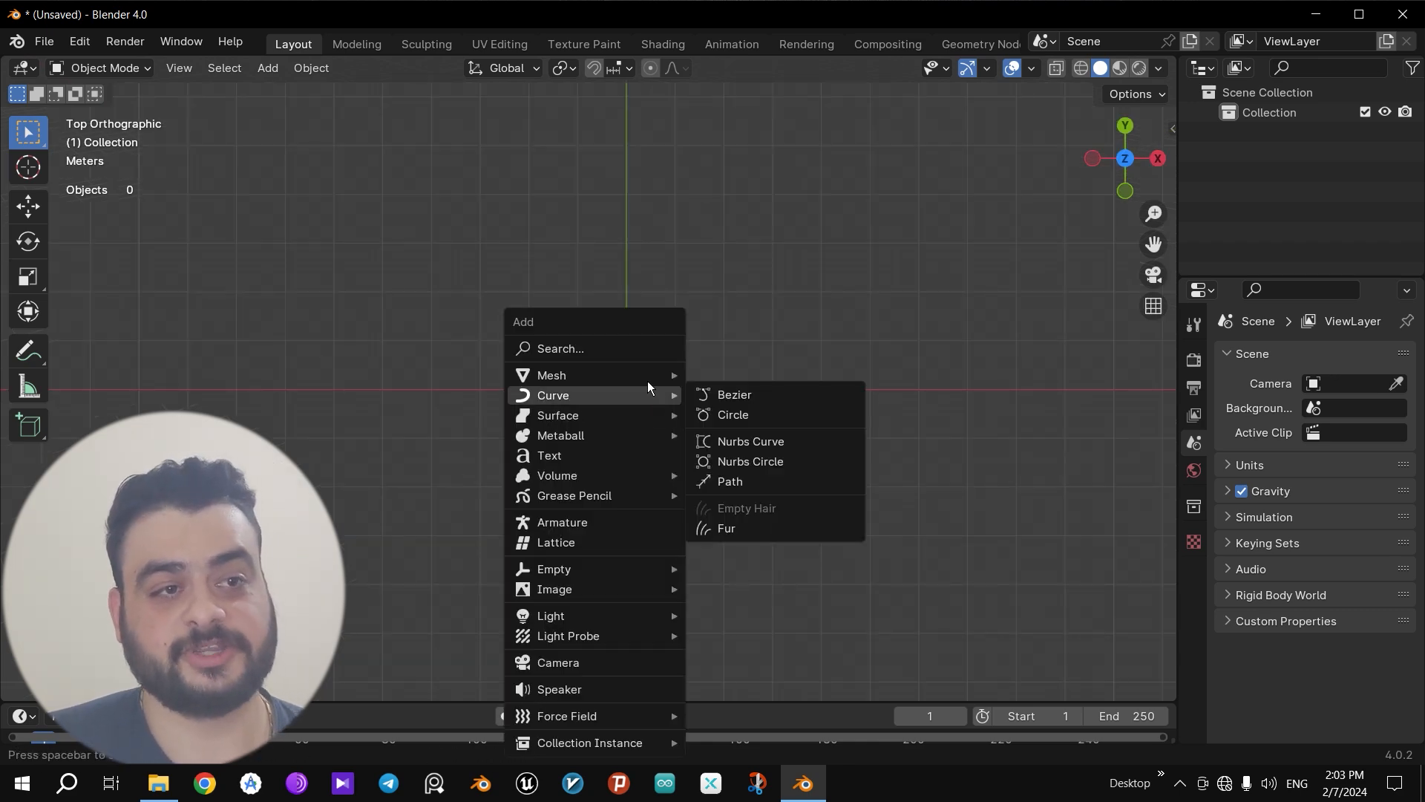
pyautogui.moveTo(649, 377)
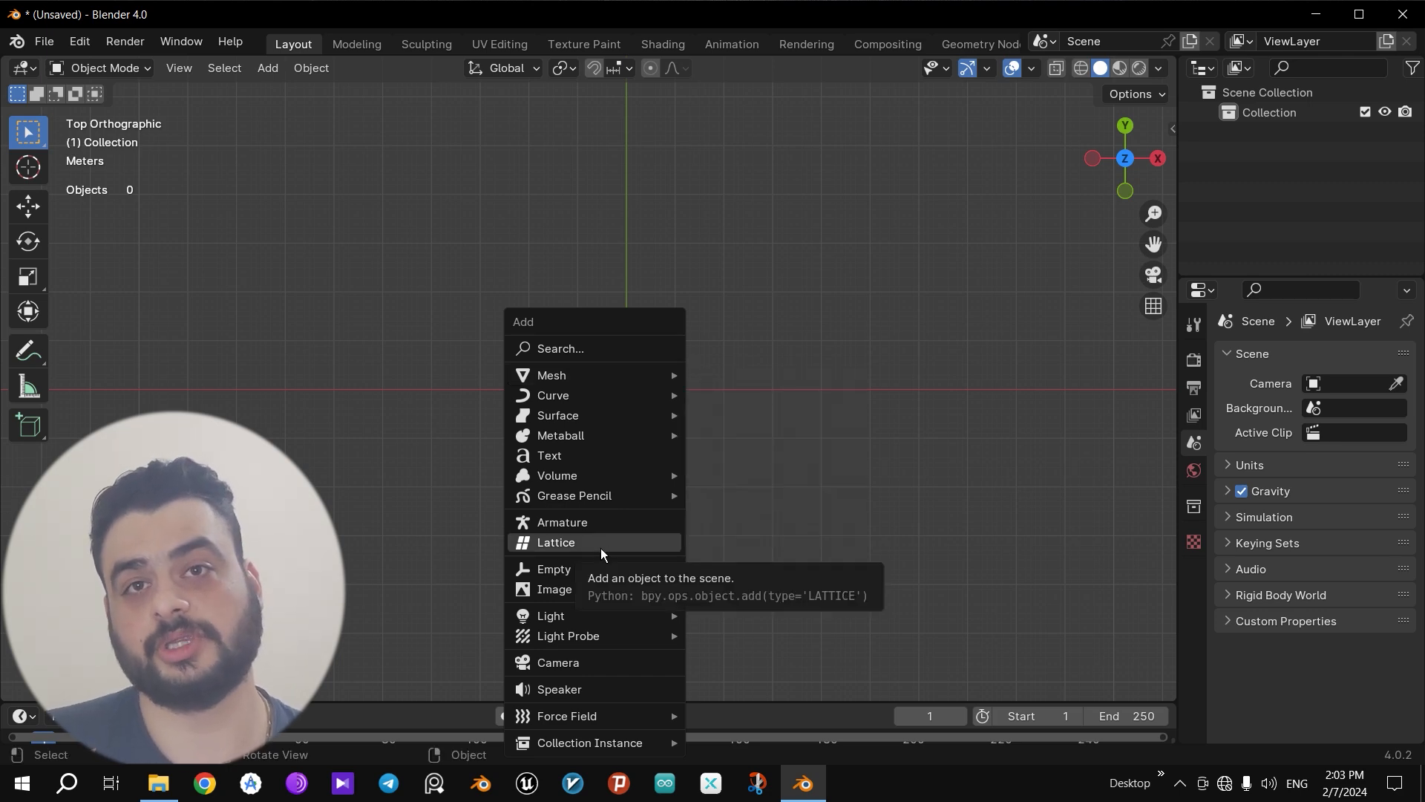
pyautogui.moveTo(653, 590)
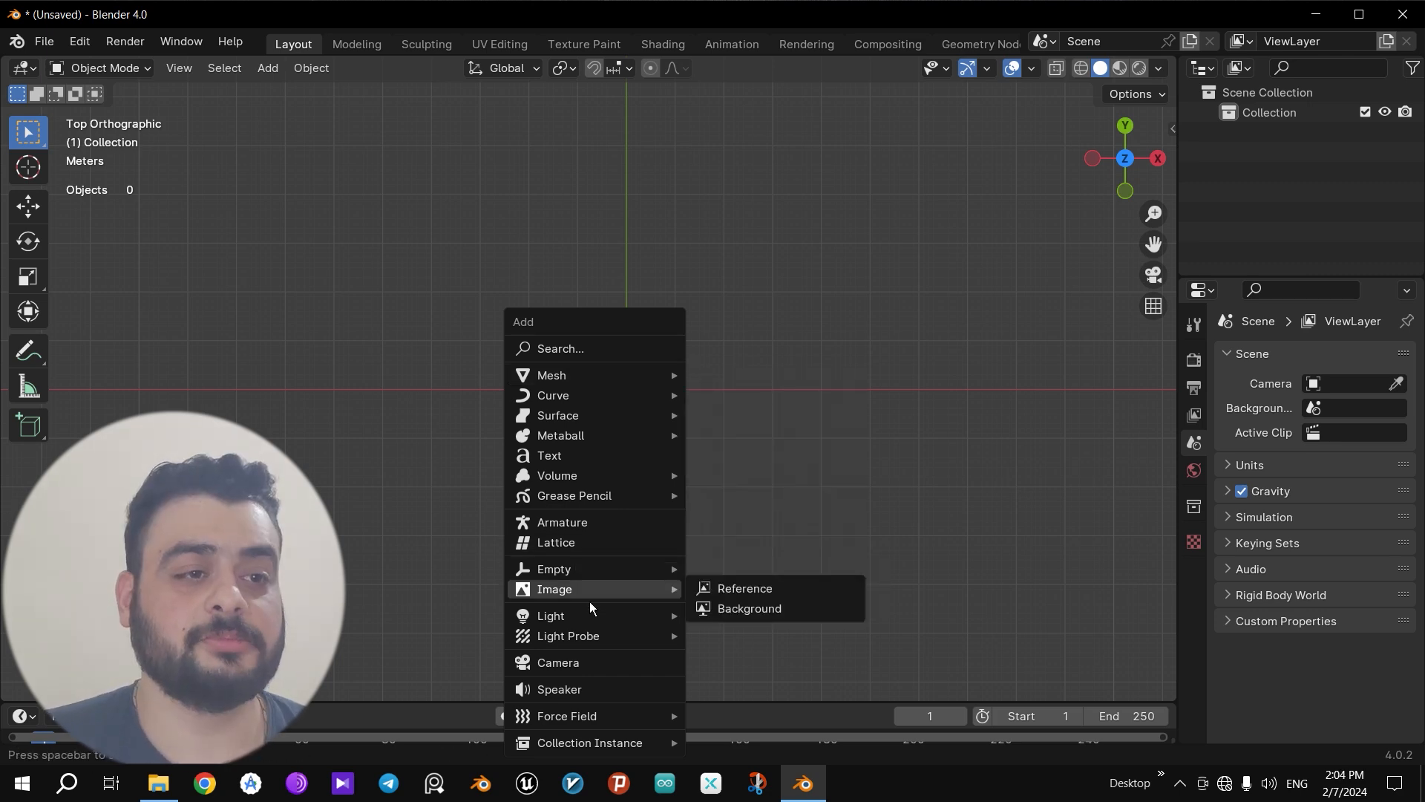
pyautogui.click(746, 590)
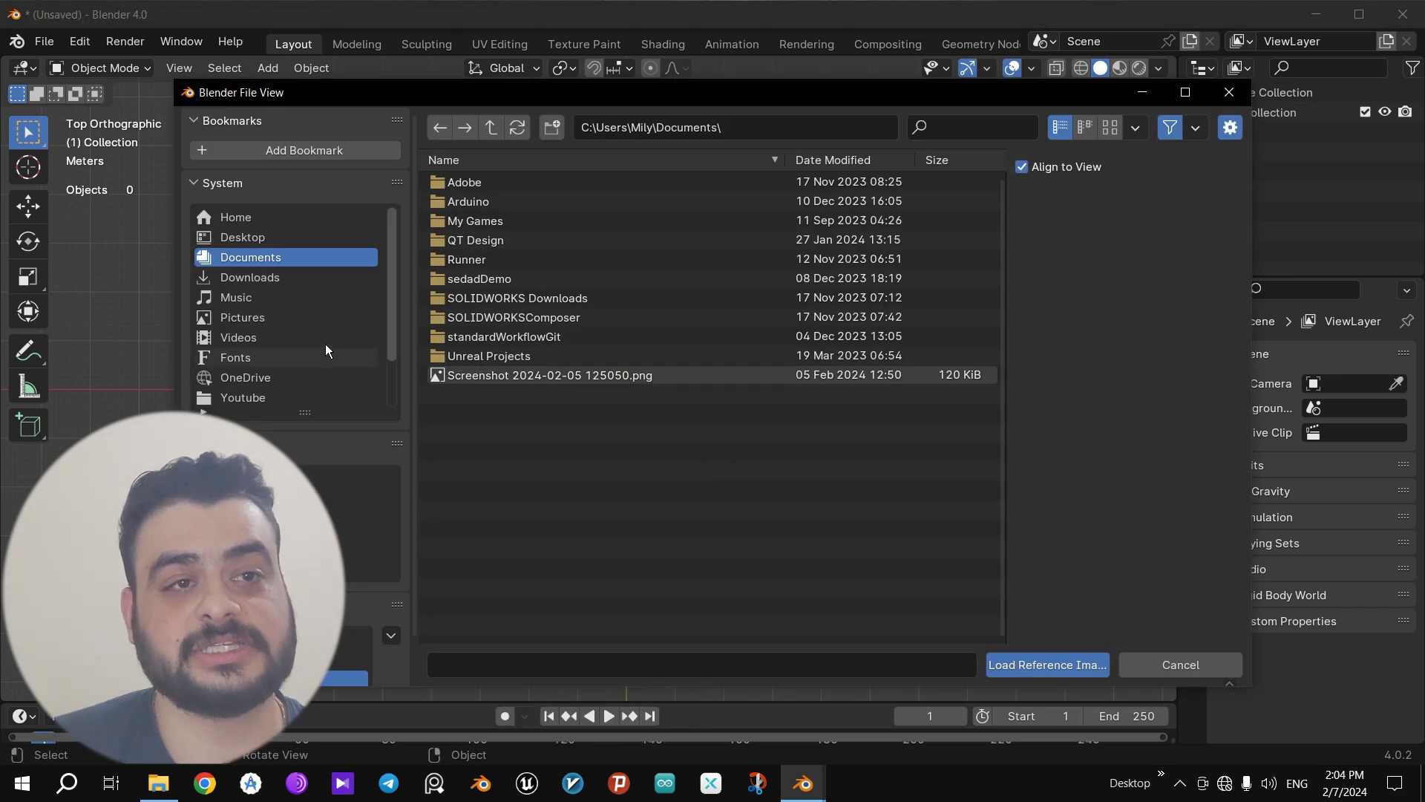
pyautogui.click(251, 236)
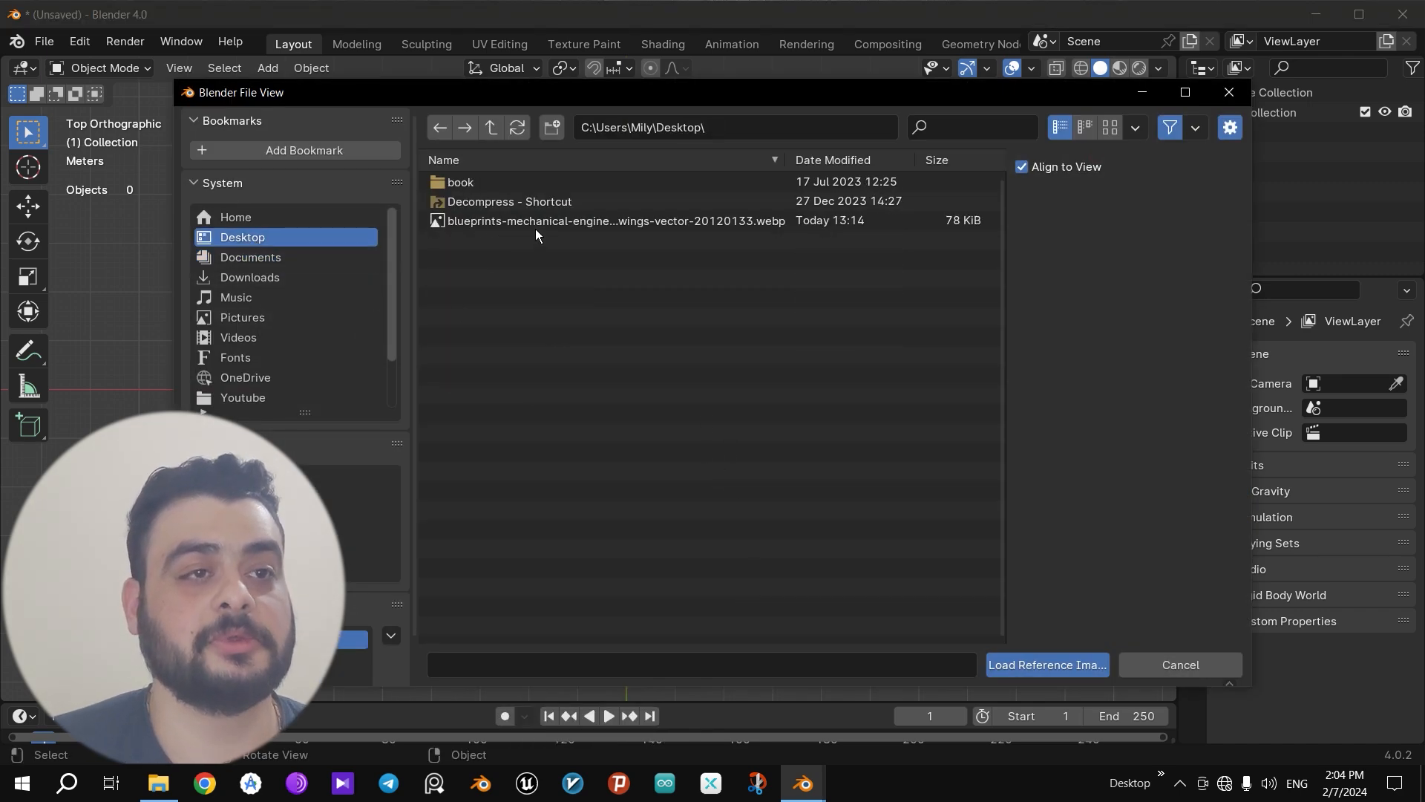
pyautogui.click(541, 221)
pyautogui.click(1042, 664)
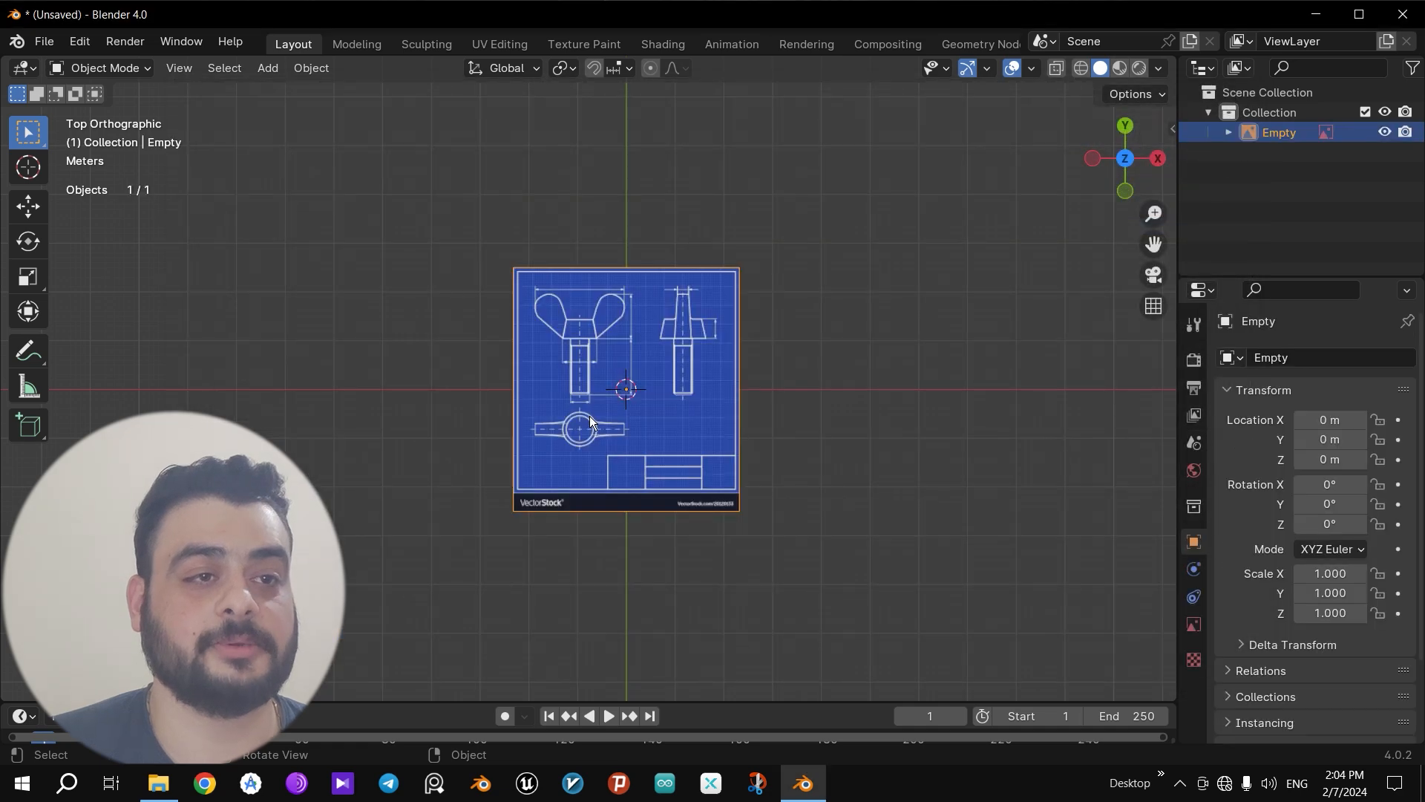
# Step: Add a mesh cube over the blueprint and turn on X-ray display
pyautogui.scroll(7, 701, 462)
pyautogui.scroll(-2, 701, 462)
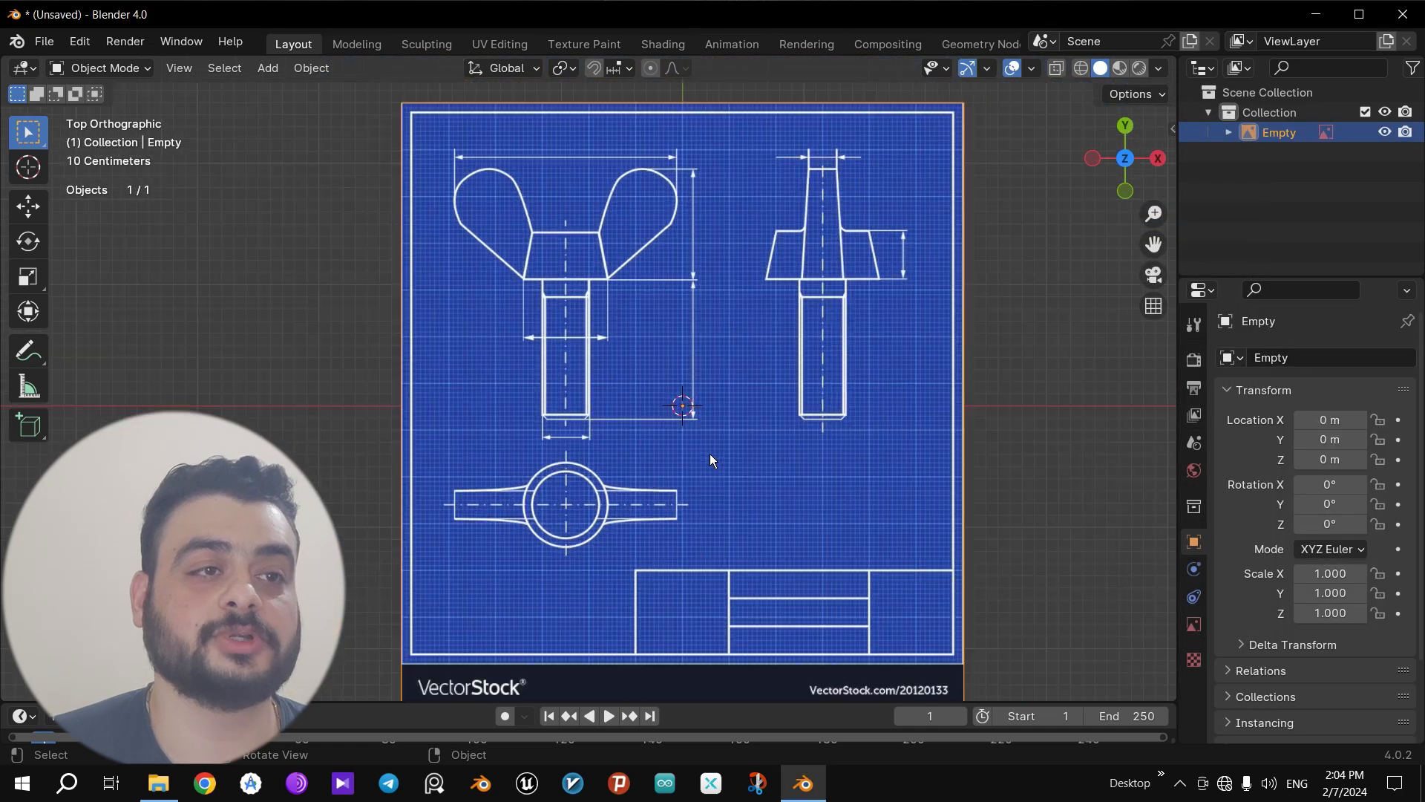
pyautogui.moveTo(1154, 244); pyautogui.dragTo(1080, 257)
pyautogui.hotkey('shift', 'a')
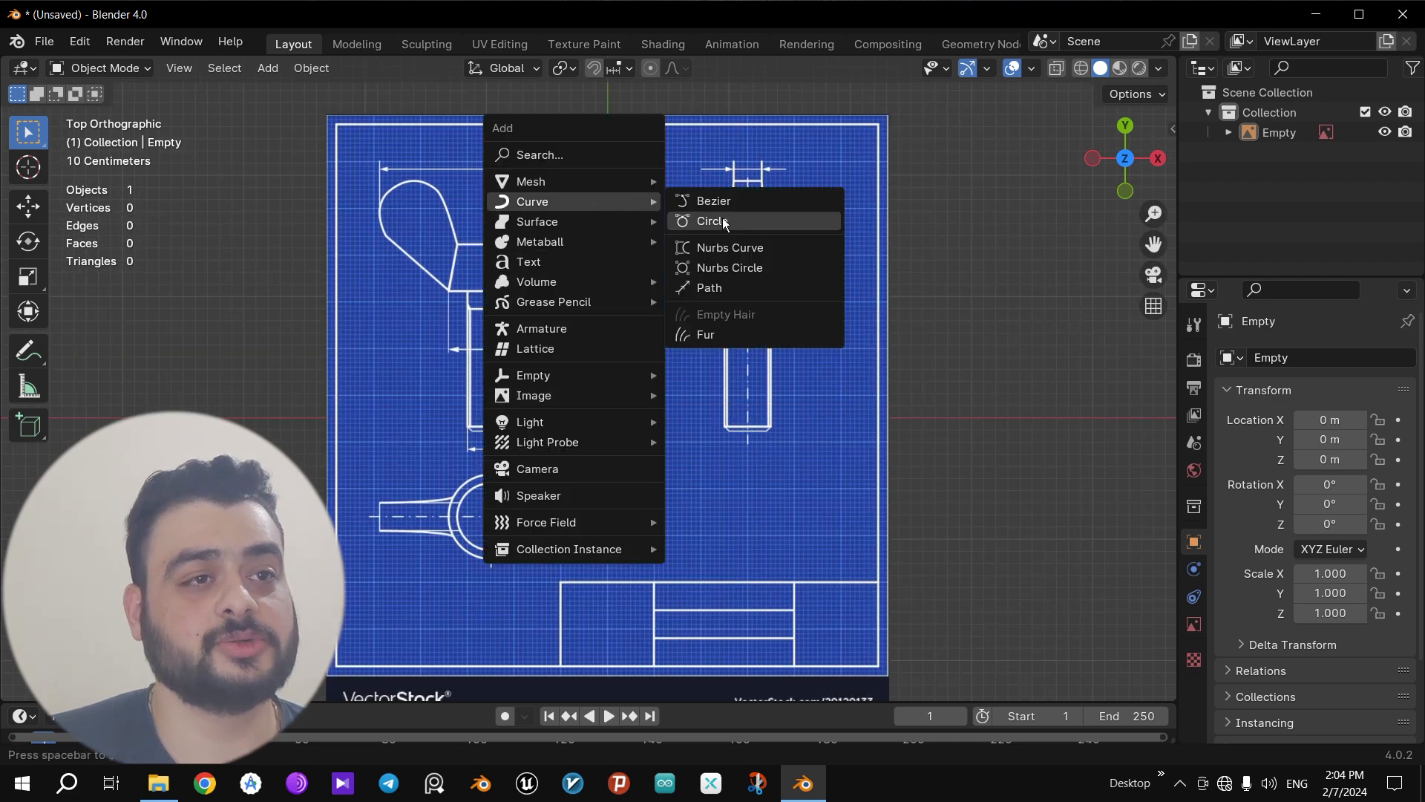
pyautogui.moveTo(610, 186)
pyautogui.click(711, 201)
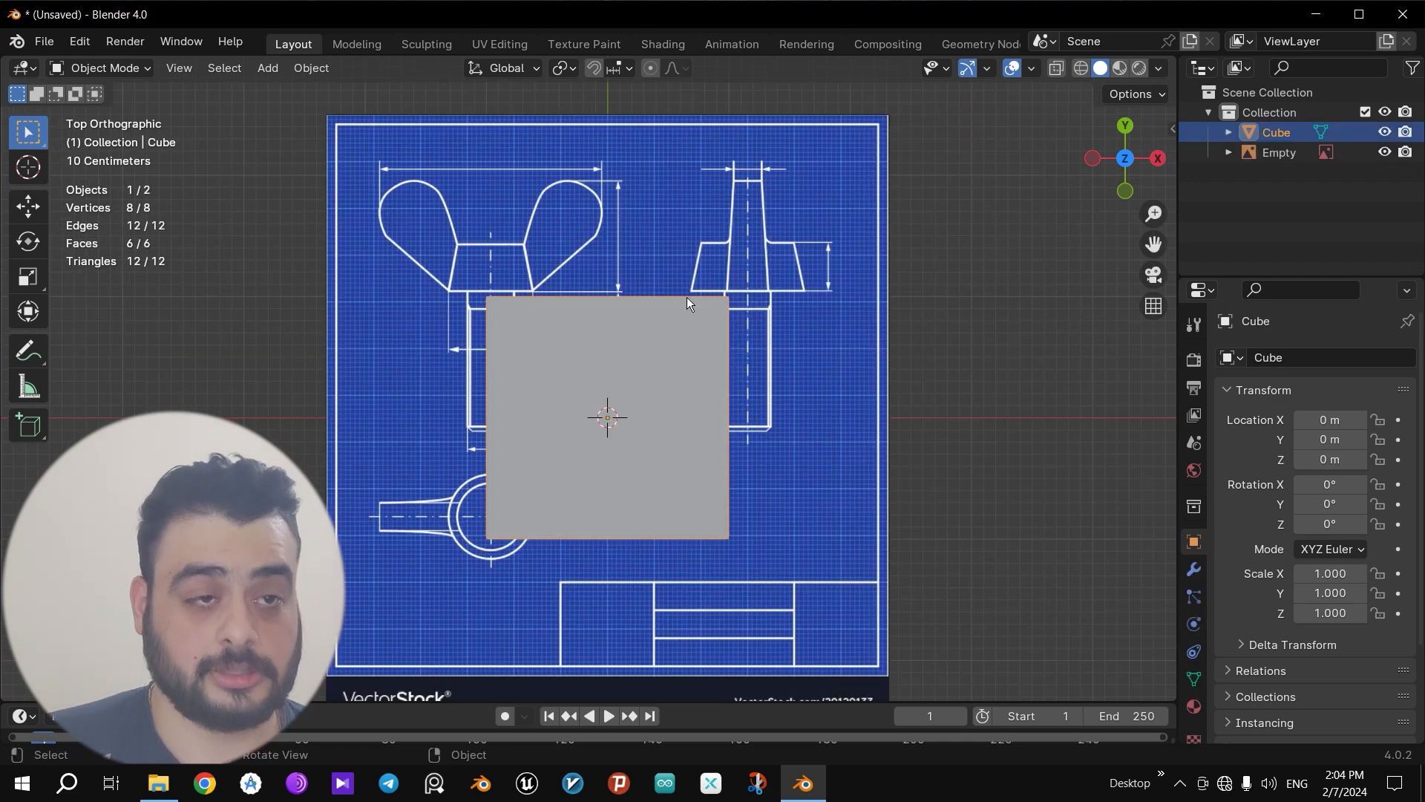
pyautogui.hotkey('alt', 'z')
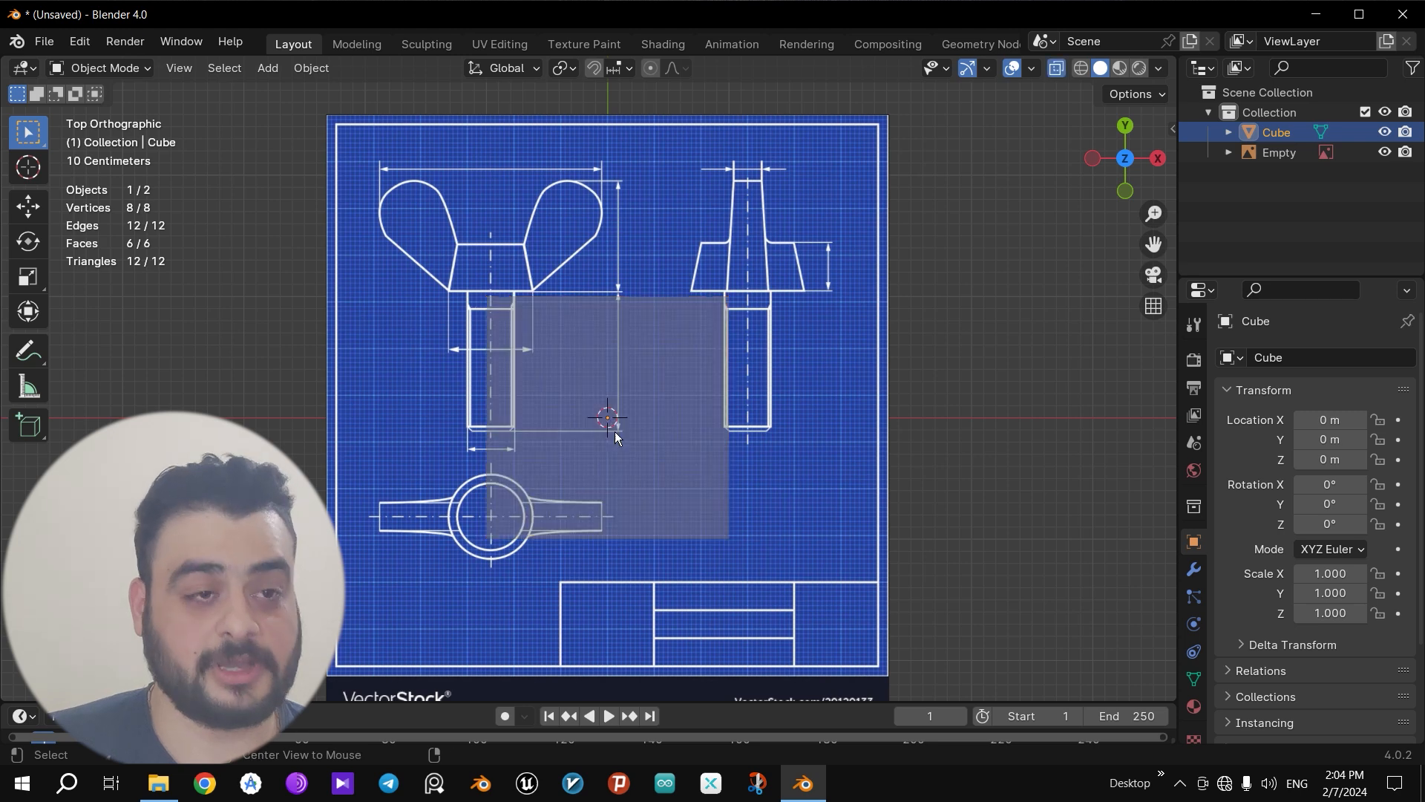
pyautogui.click(613, 430)
pyautogui.press('g')
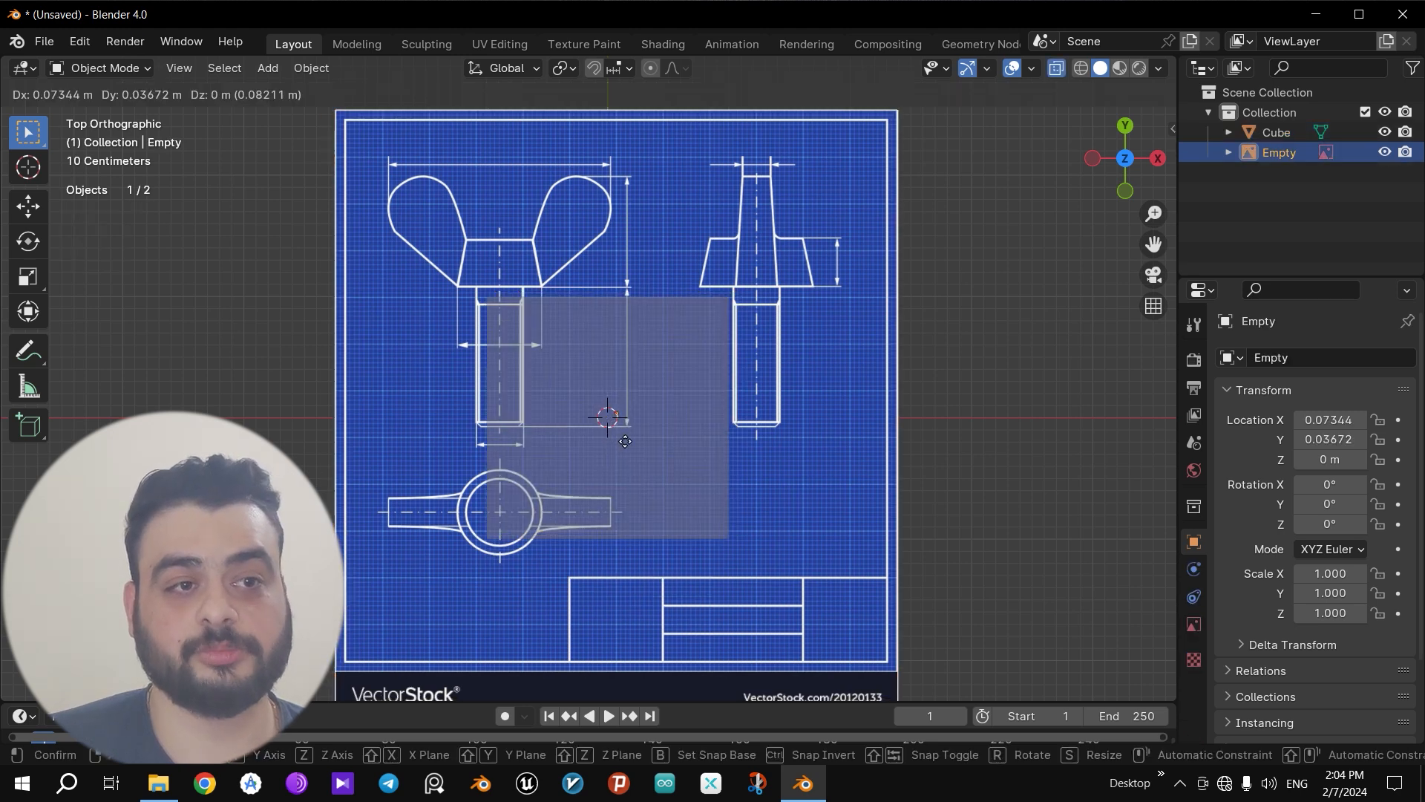
pyautogui.rightClick(940, 451)
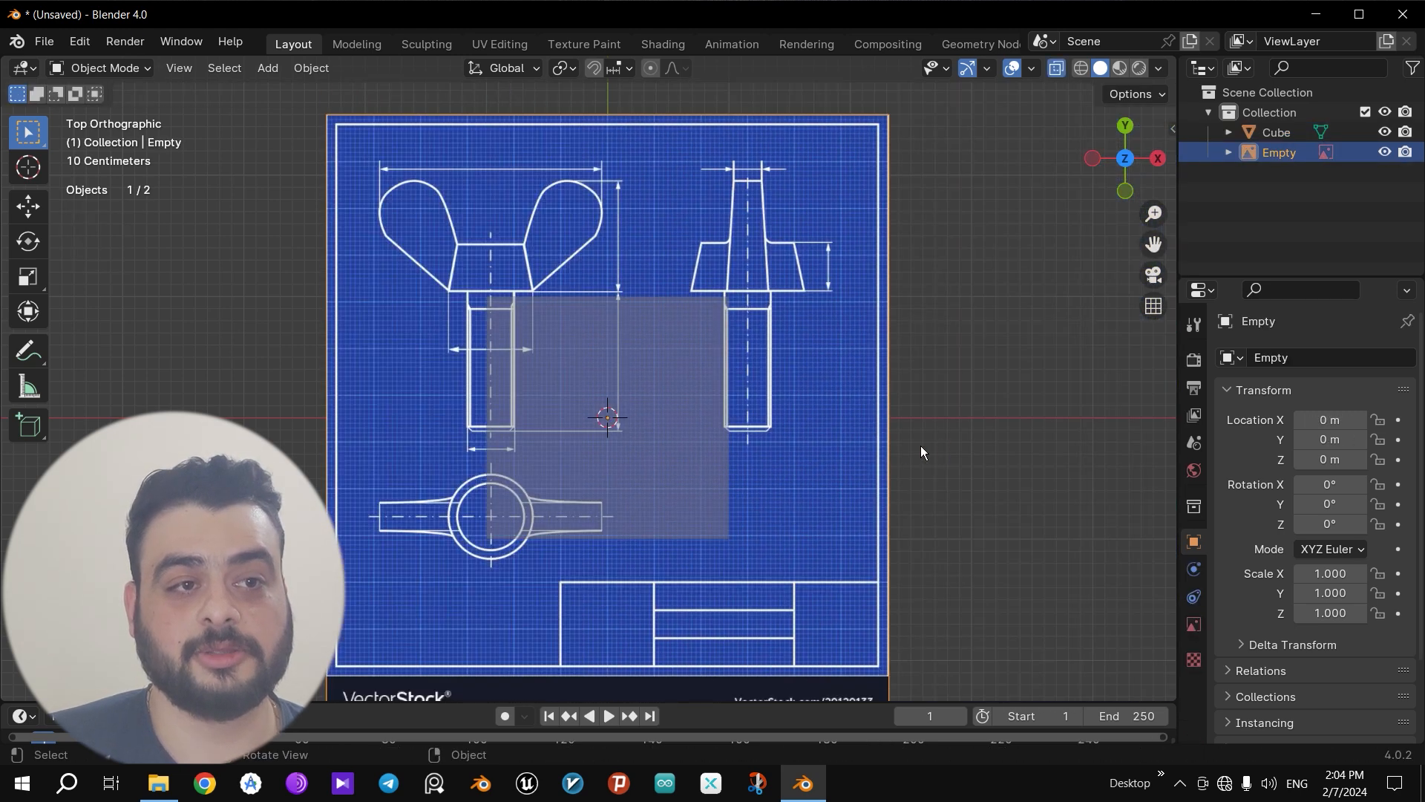
pyautogui.click(663, 473)
pyautogui.press('g')
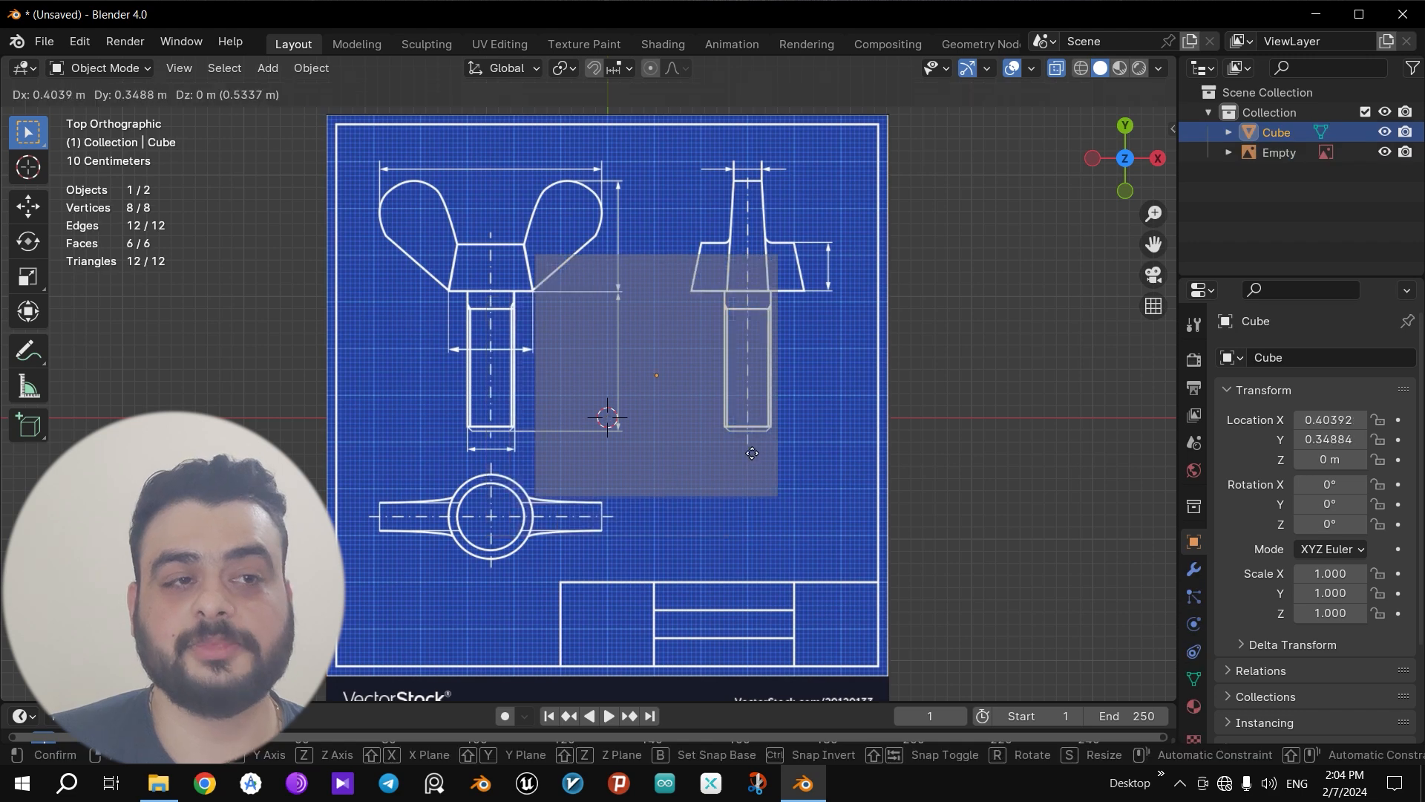
pyautogui.click(1007, 430)
pyautogui.hotkey('alt', 'g')
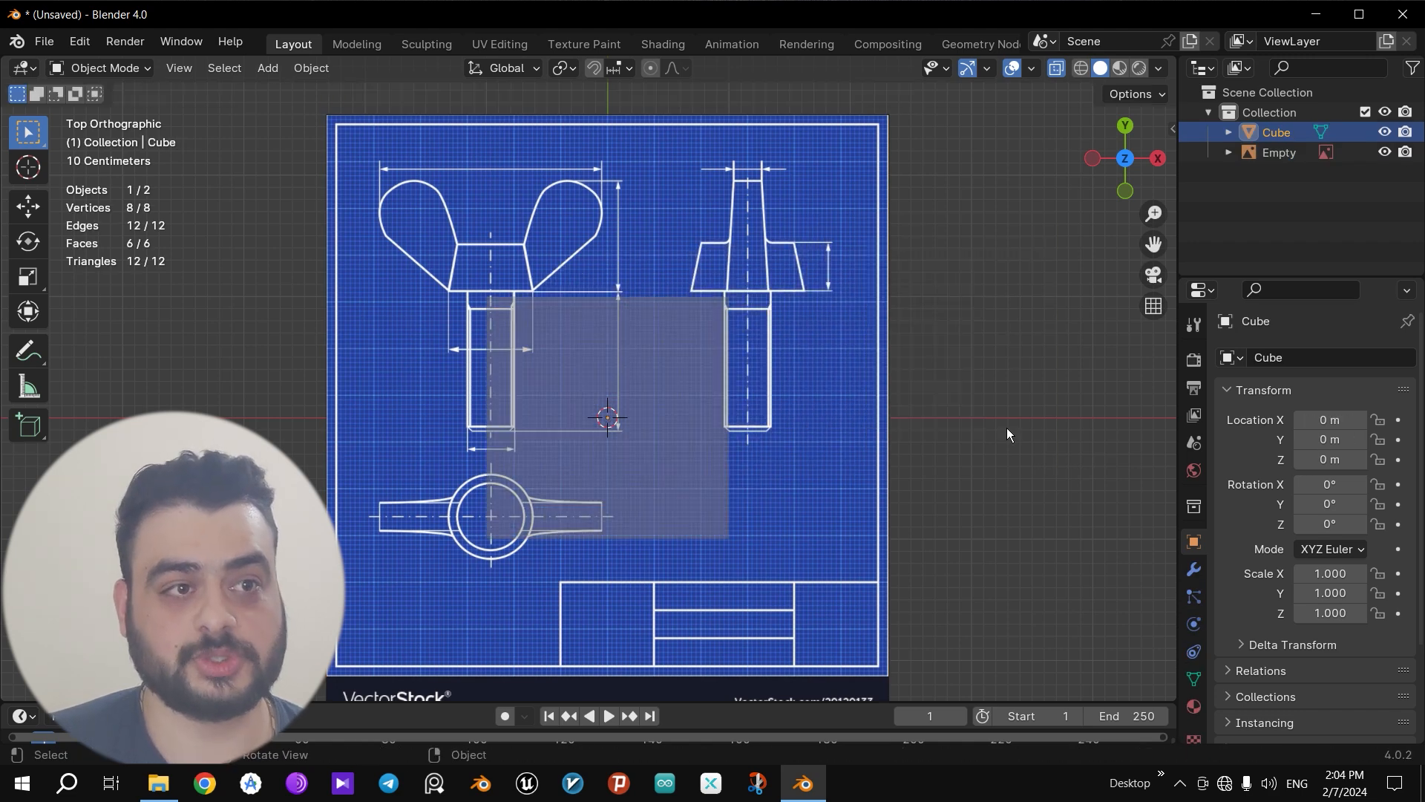
# Step: Move the blueprint image about 0.95 m along X so the winged front view's centreline lies on the Y axis
pyautogui.click(824, 417)
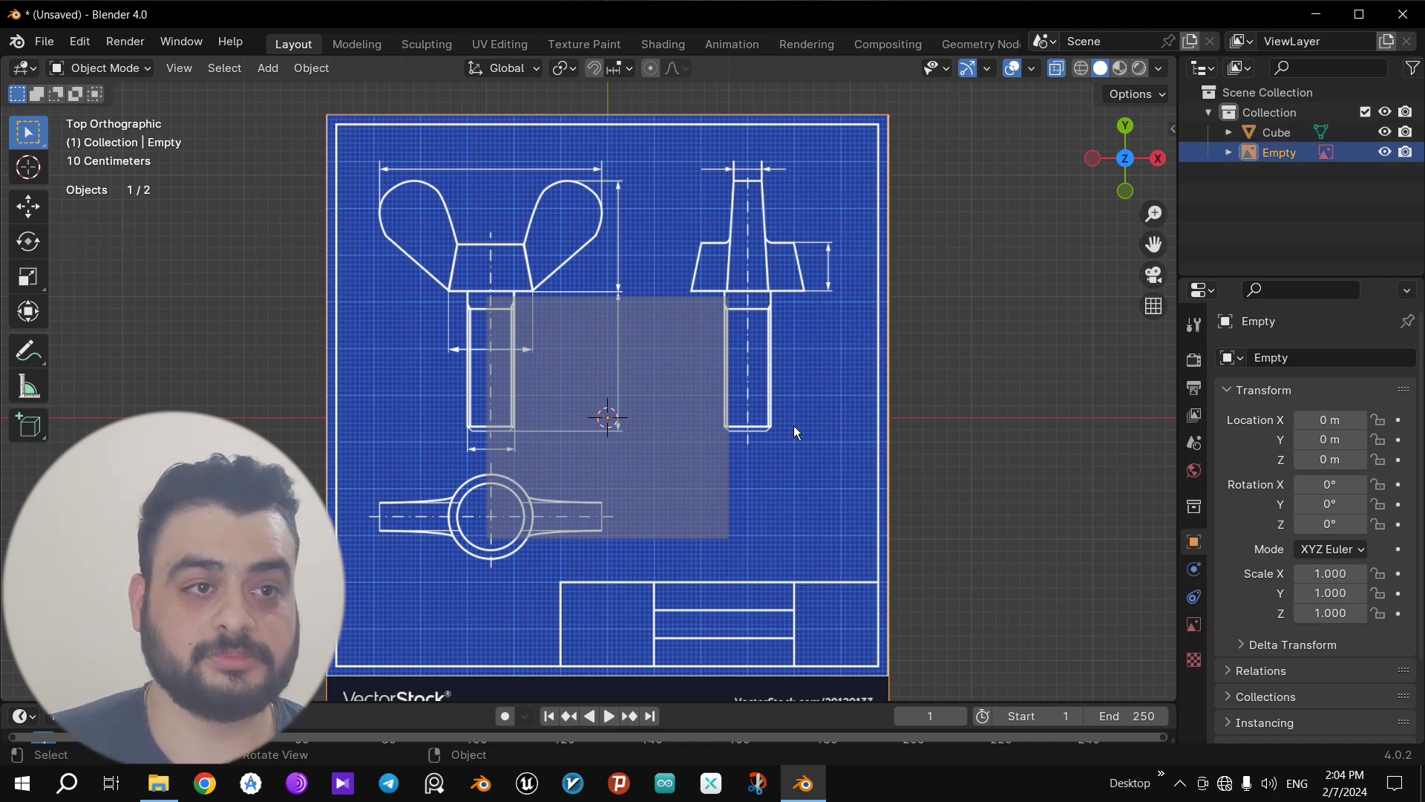
pyautogui.press('g')
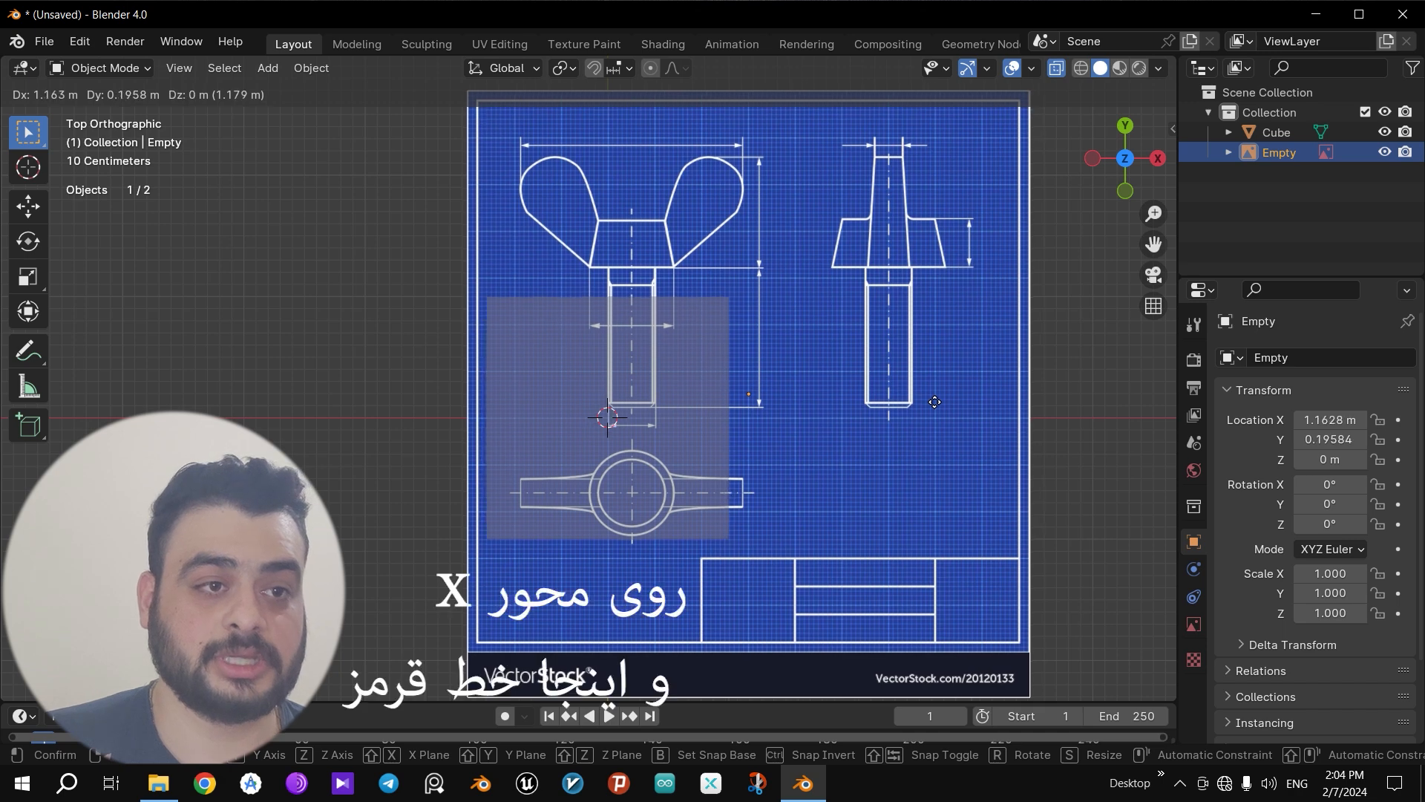
pyautogui.press('x')
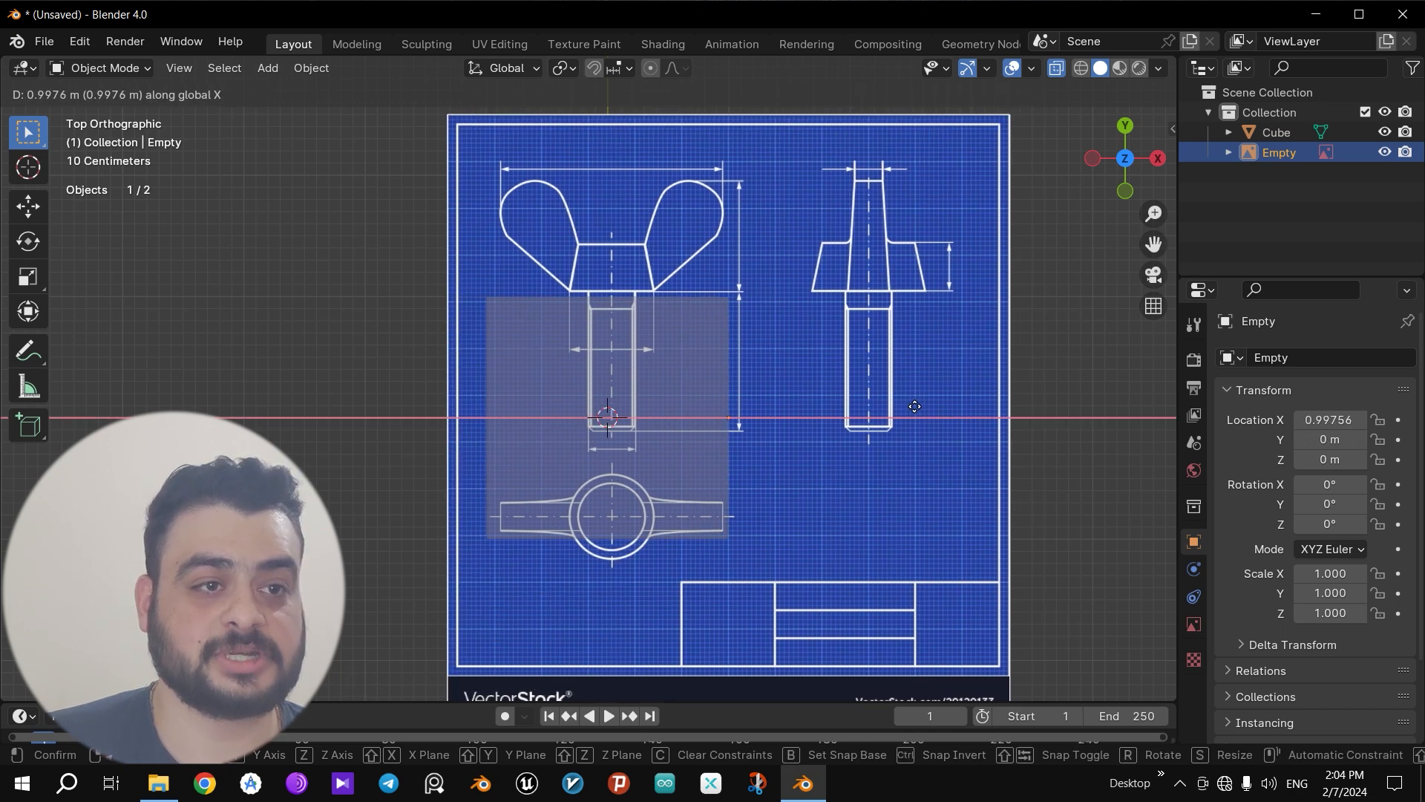
pyautogui.click(914, 407)
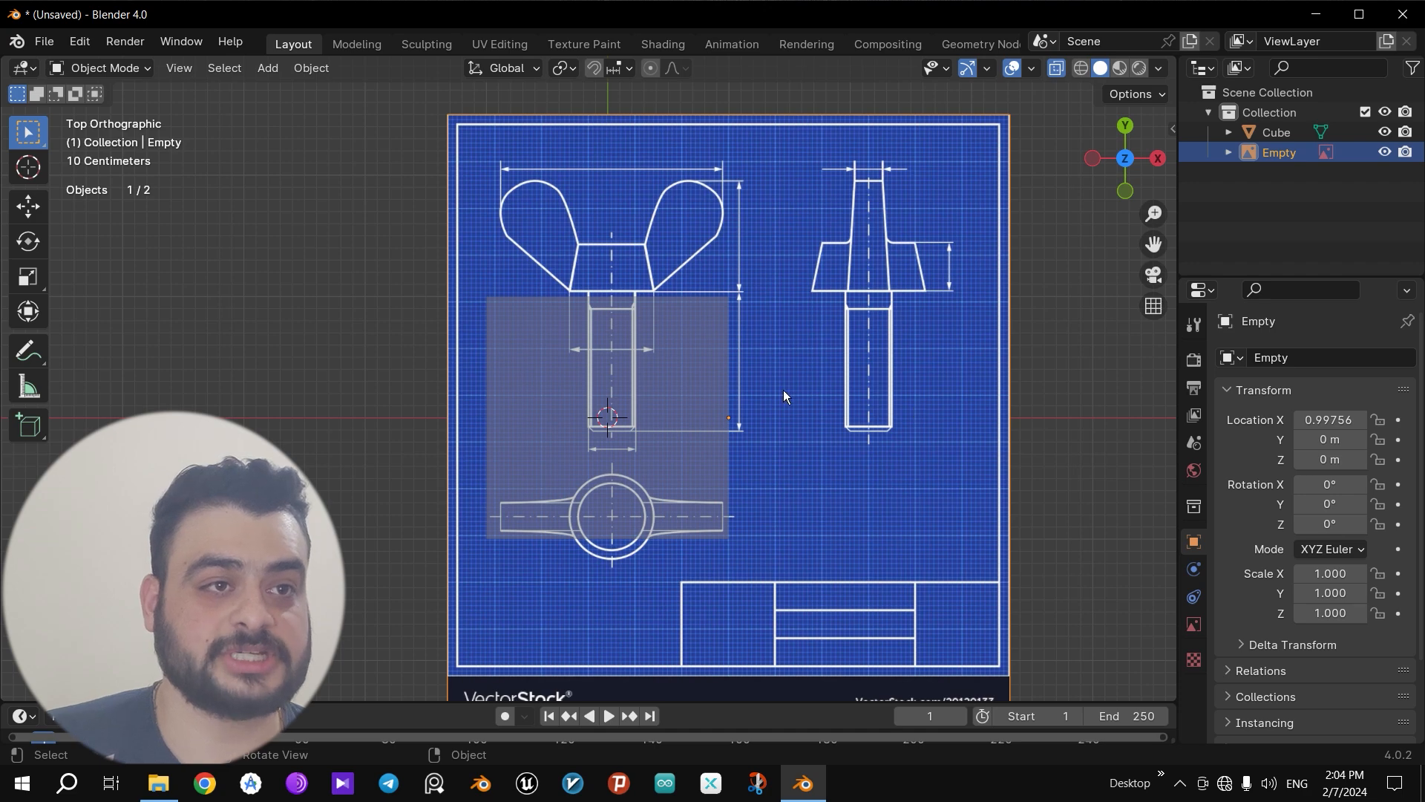
pyautogui.scroll(2, 784, 390)
pyautogui.scroll(-4, 895, 419)
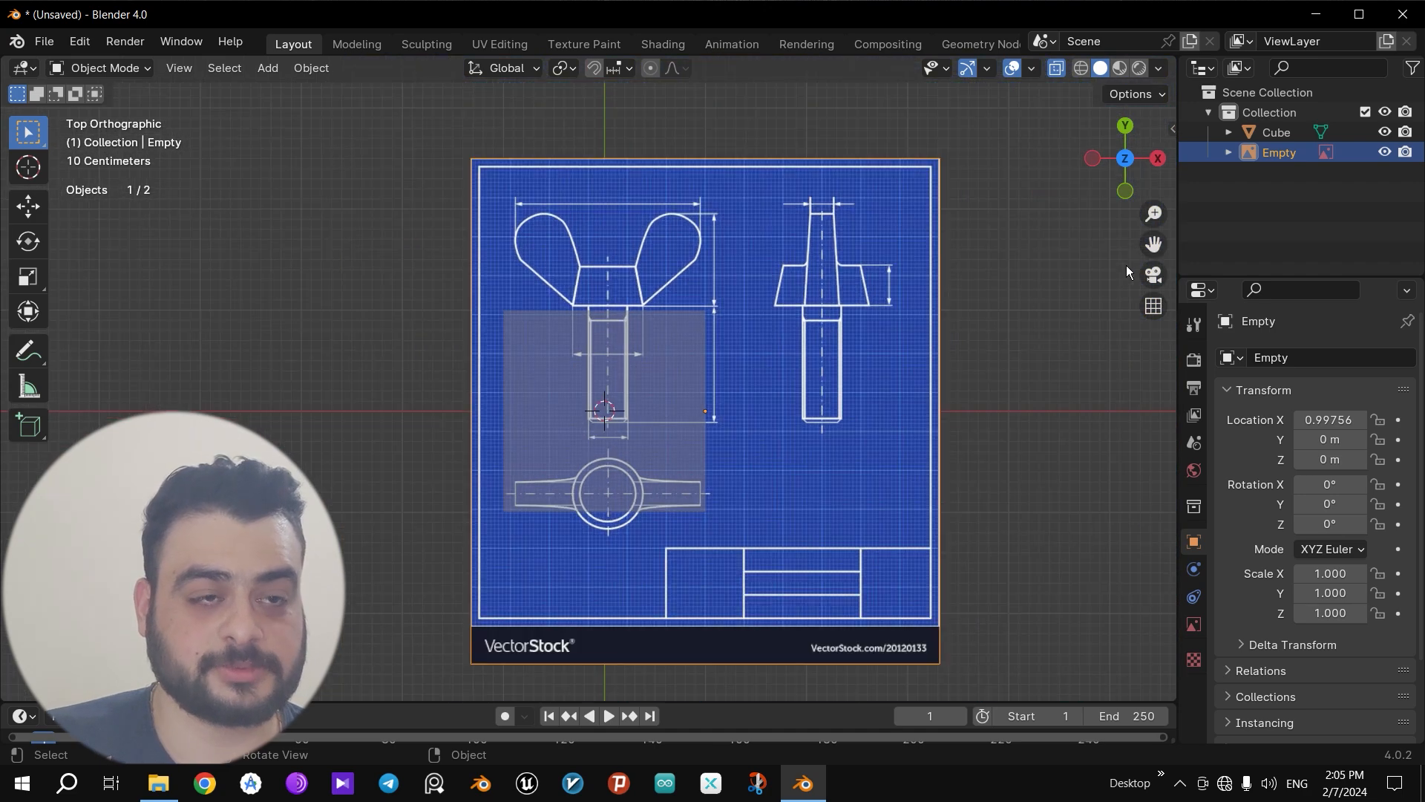
pyautogui.moveTo(1153, 244); pyautogui.dragTo(1140, 251)
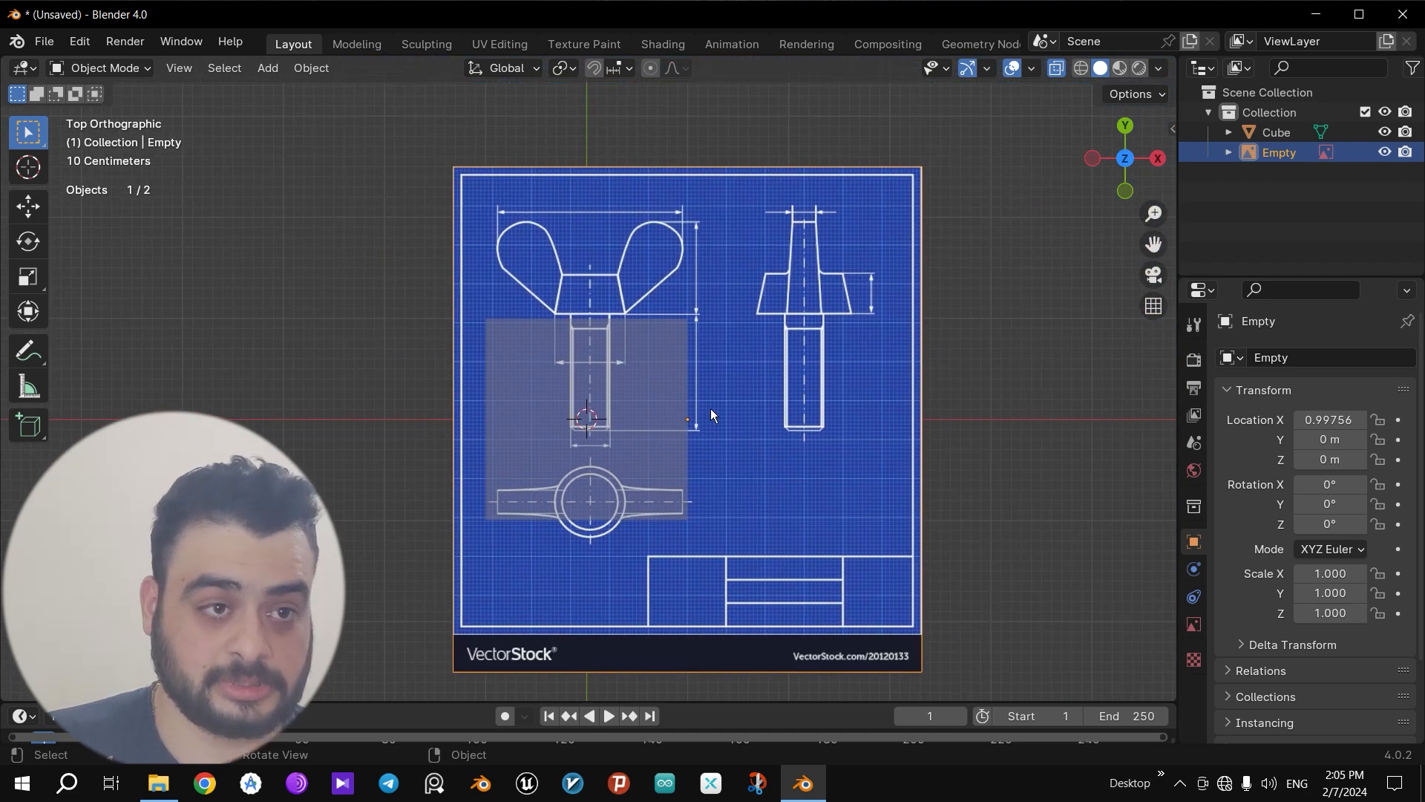
pyautogui.press('g')
pyautogui.press('x')
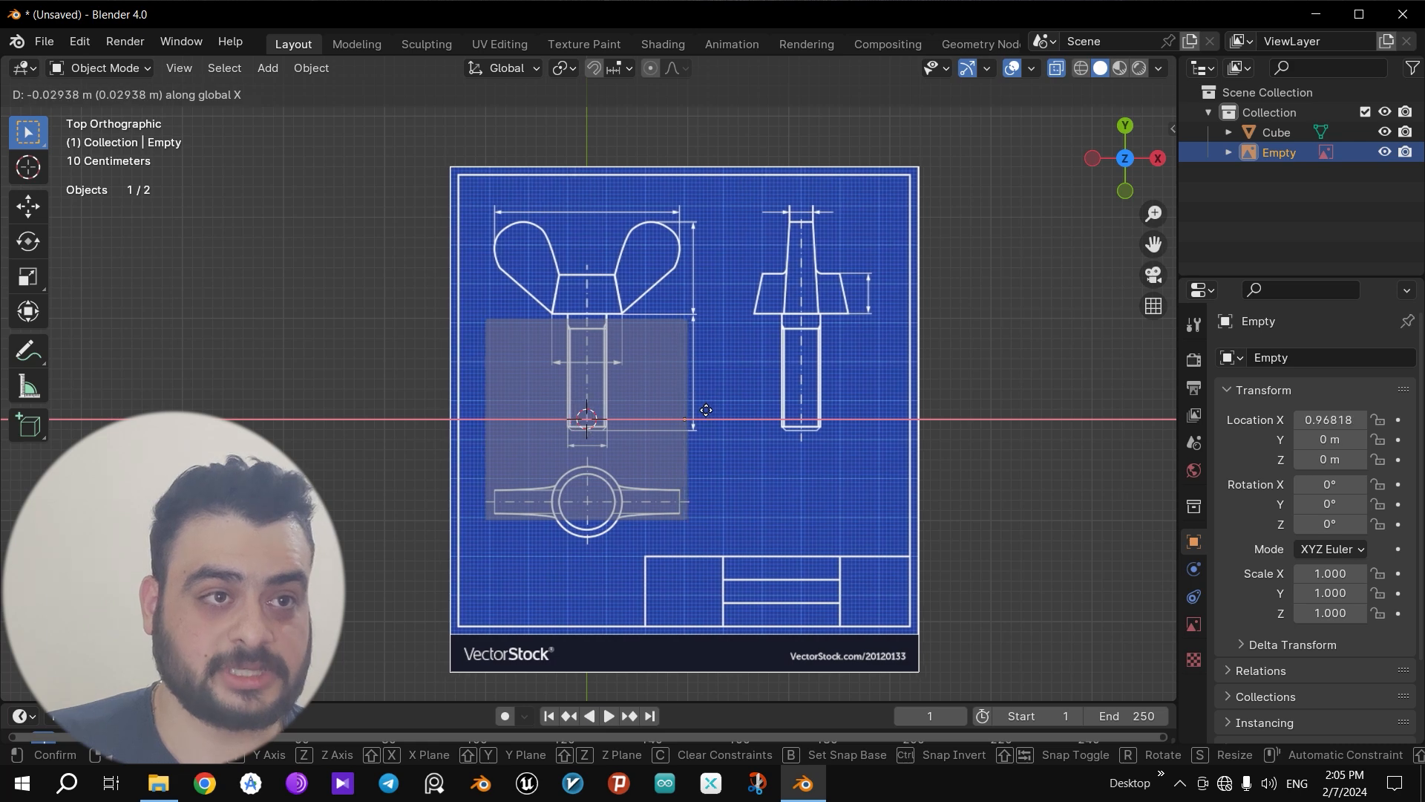
pyautogui.click(706, 410)
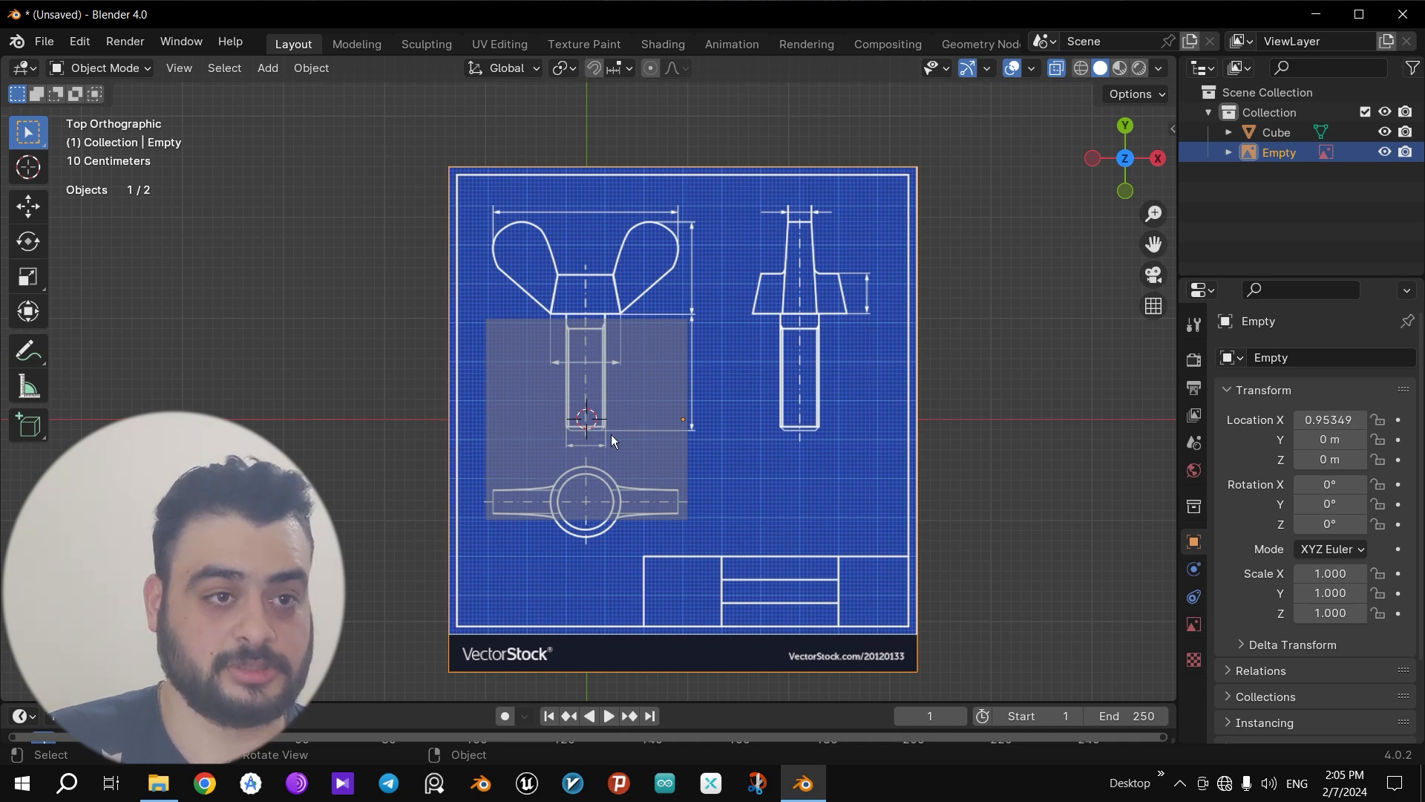
# Step: Move the blueprint image about 0.10 m along Y so the lower end of the screw shank meets the X axis
pyautogui.press('g')
pyautogui.press('y')
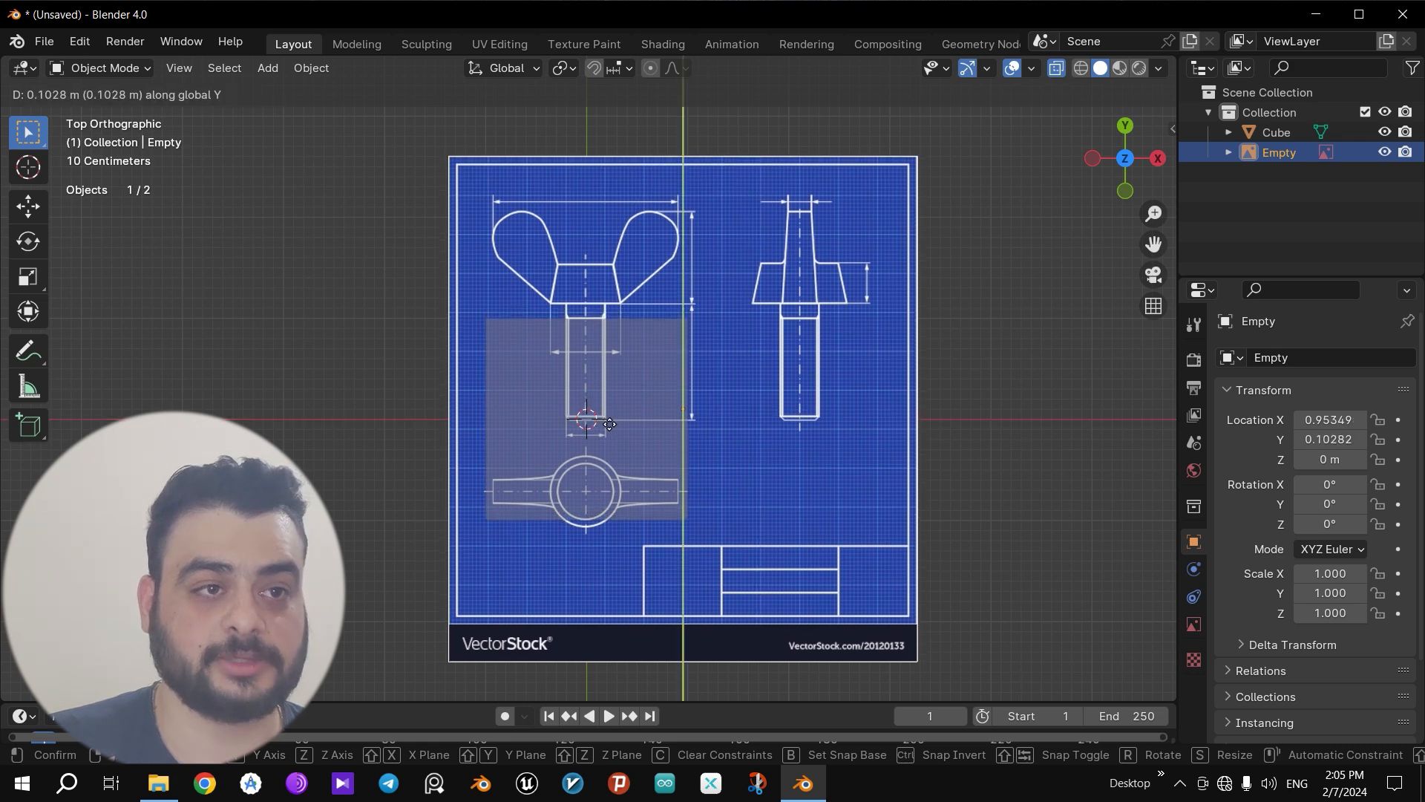
pyautogui.click(609, 425)
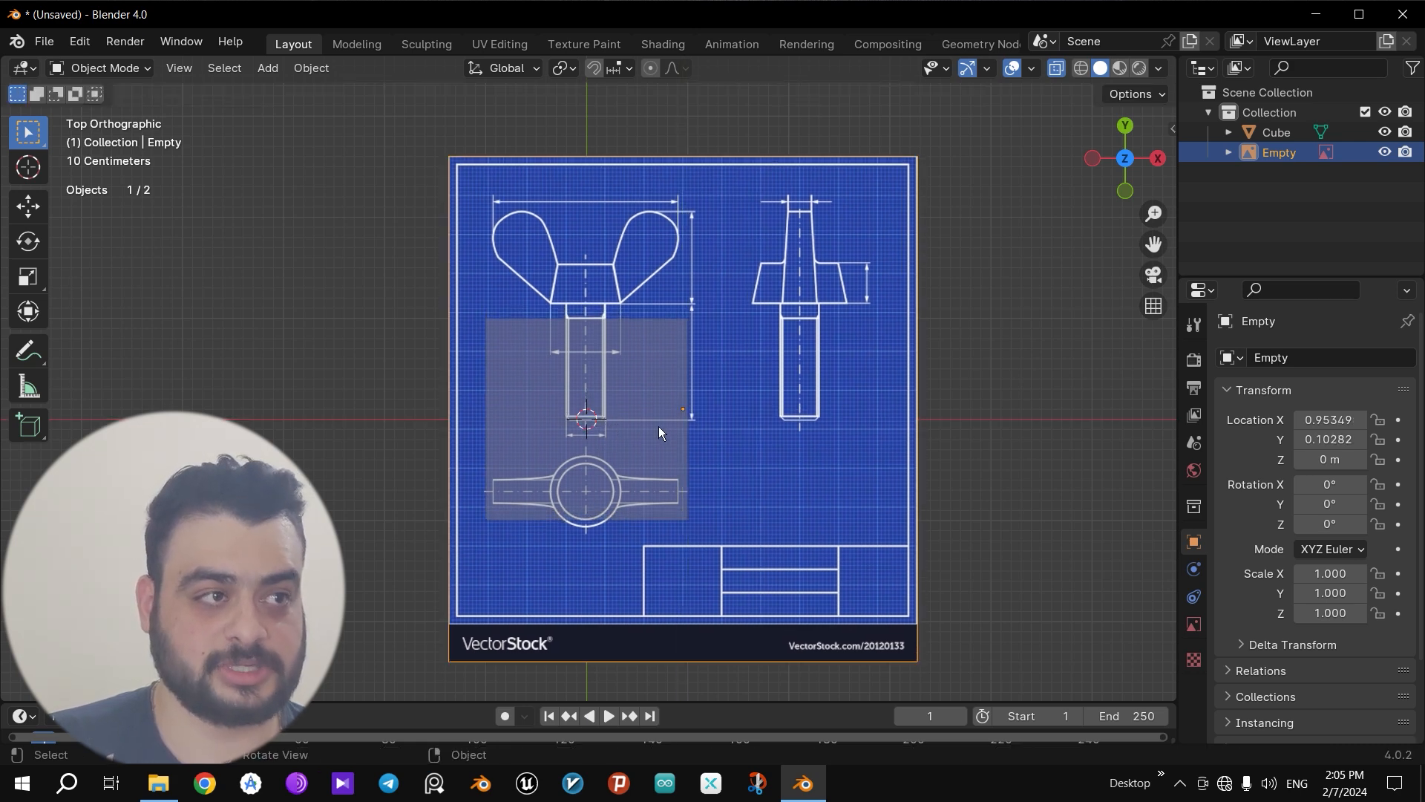
# Step: Move the cube about 1.09 m along Y and scale it to 0.942 in X and 1.100 in Y around the winged front view
pyautogui.click(623, 459)
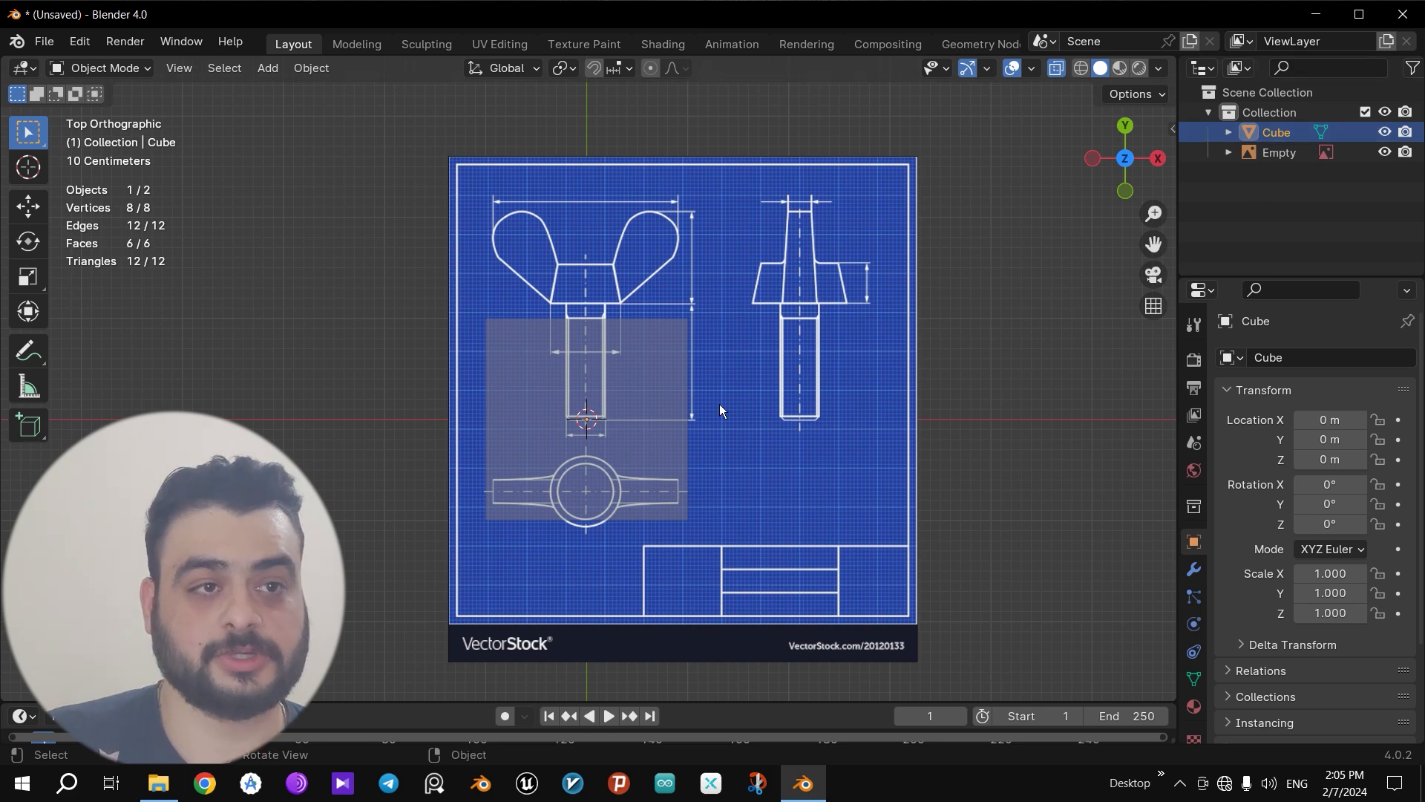
pyautogui.press('g')
pyautogui.press('y')
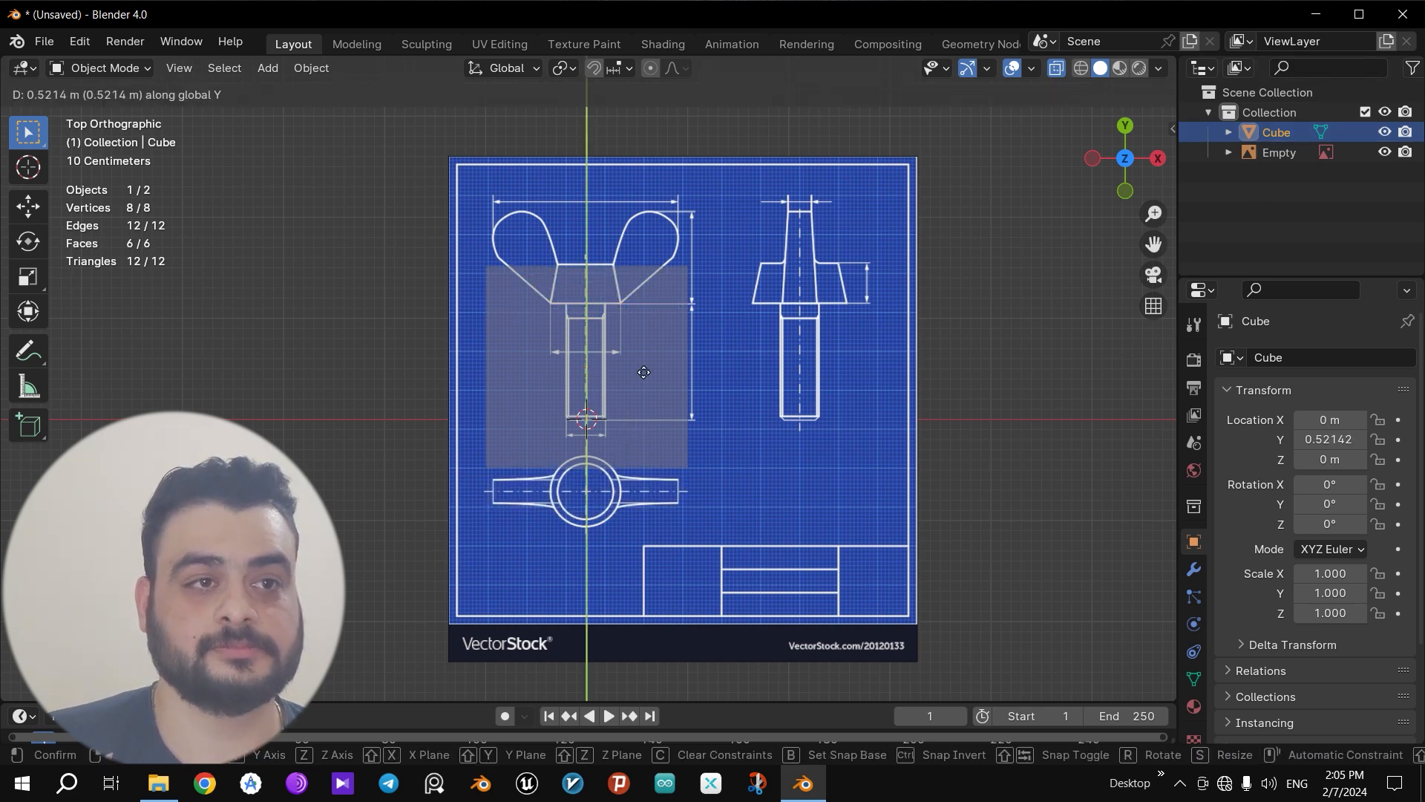
pyautogui.click(762, 405)
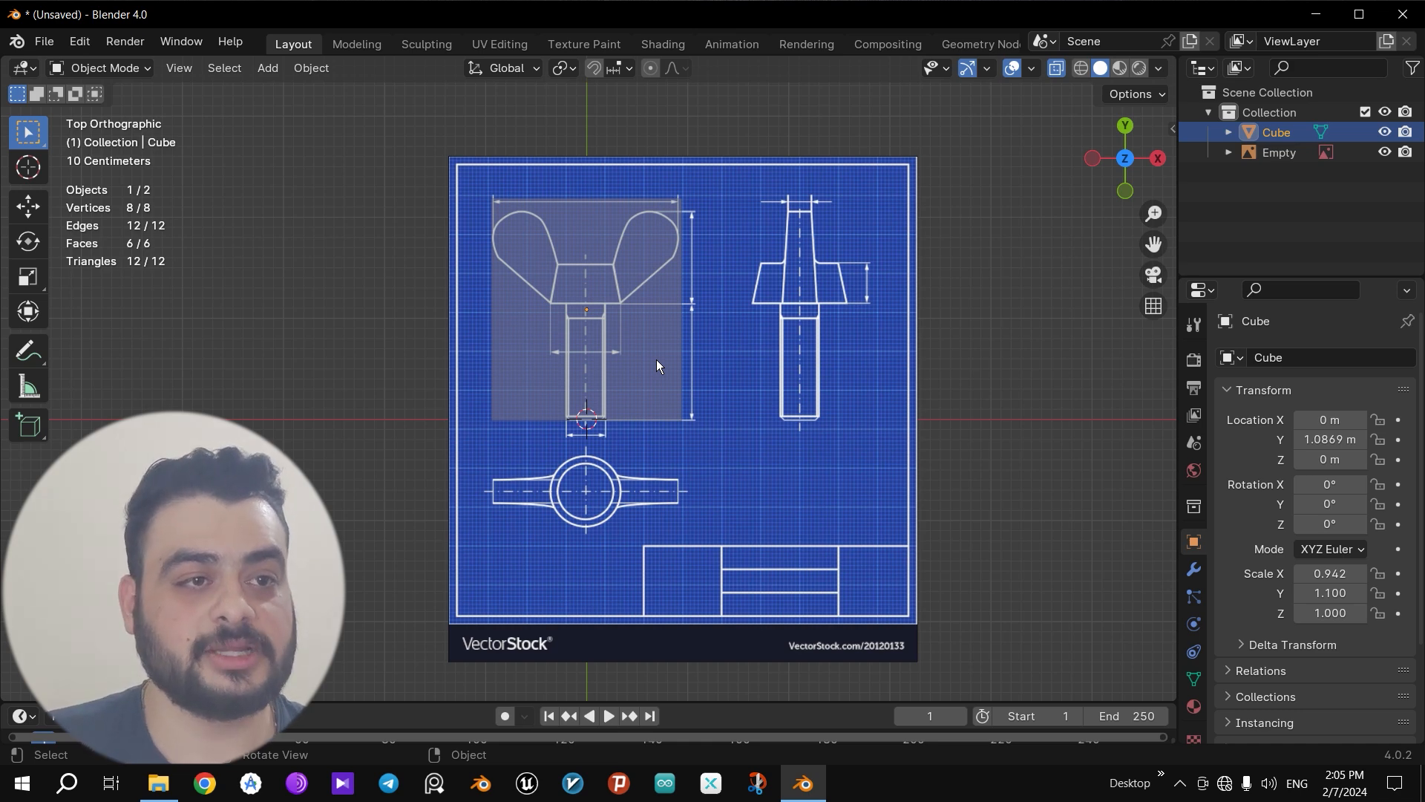
# Step: In the left view, duplicate the blueprint image in place and rotate the copy 90° about Y
pyautogui.click(821, 426)
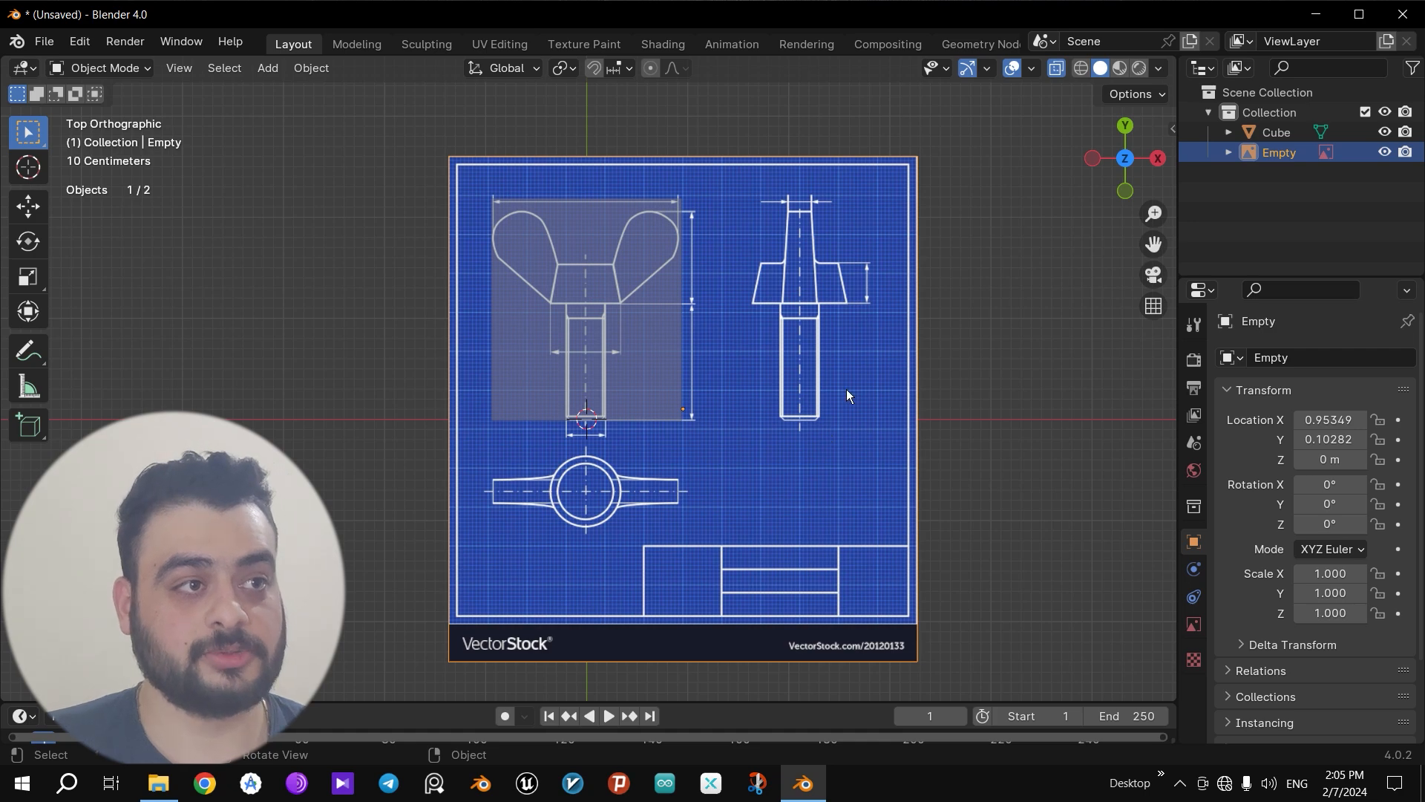
pyautogui.click(1163, 159)
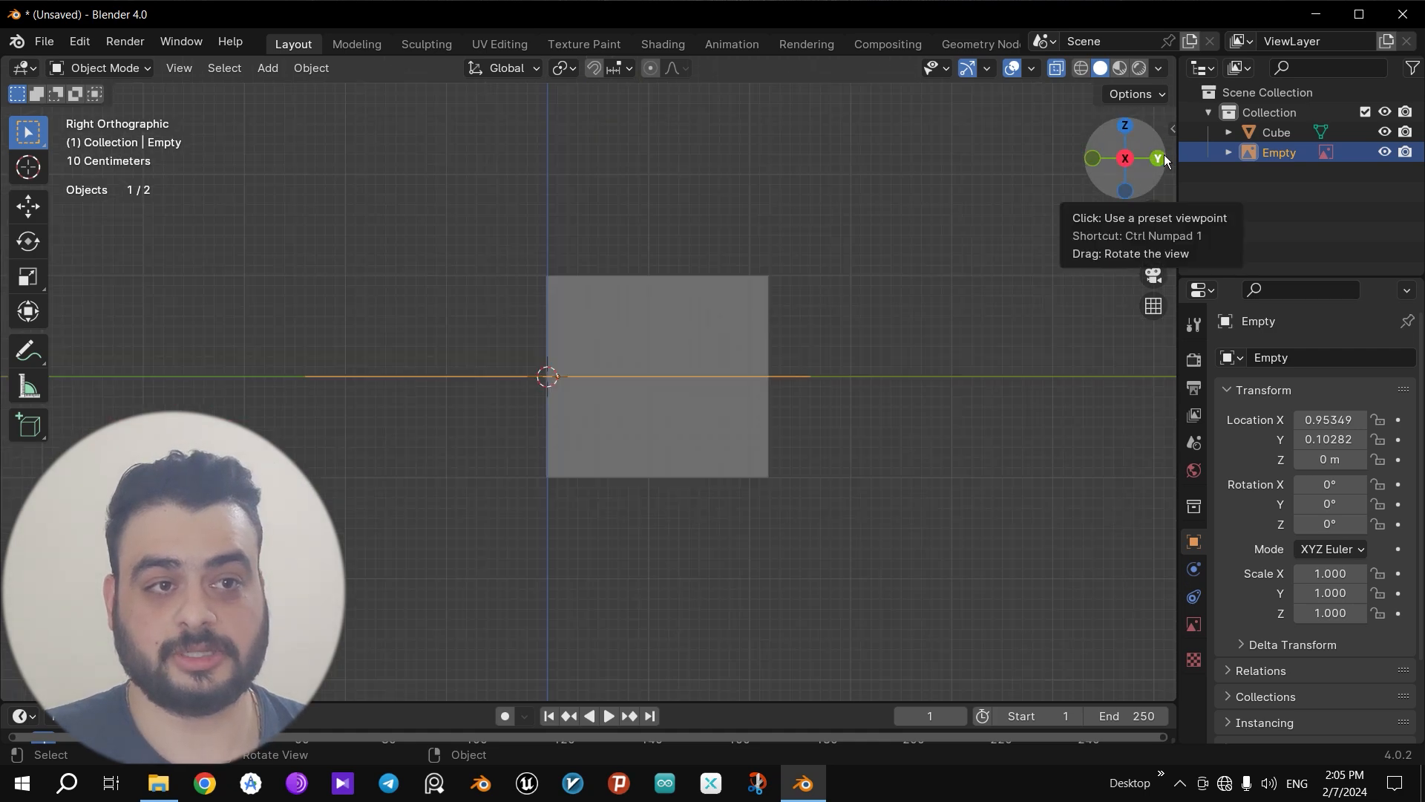
pyautogui.press('ctrl+KP_3')
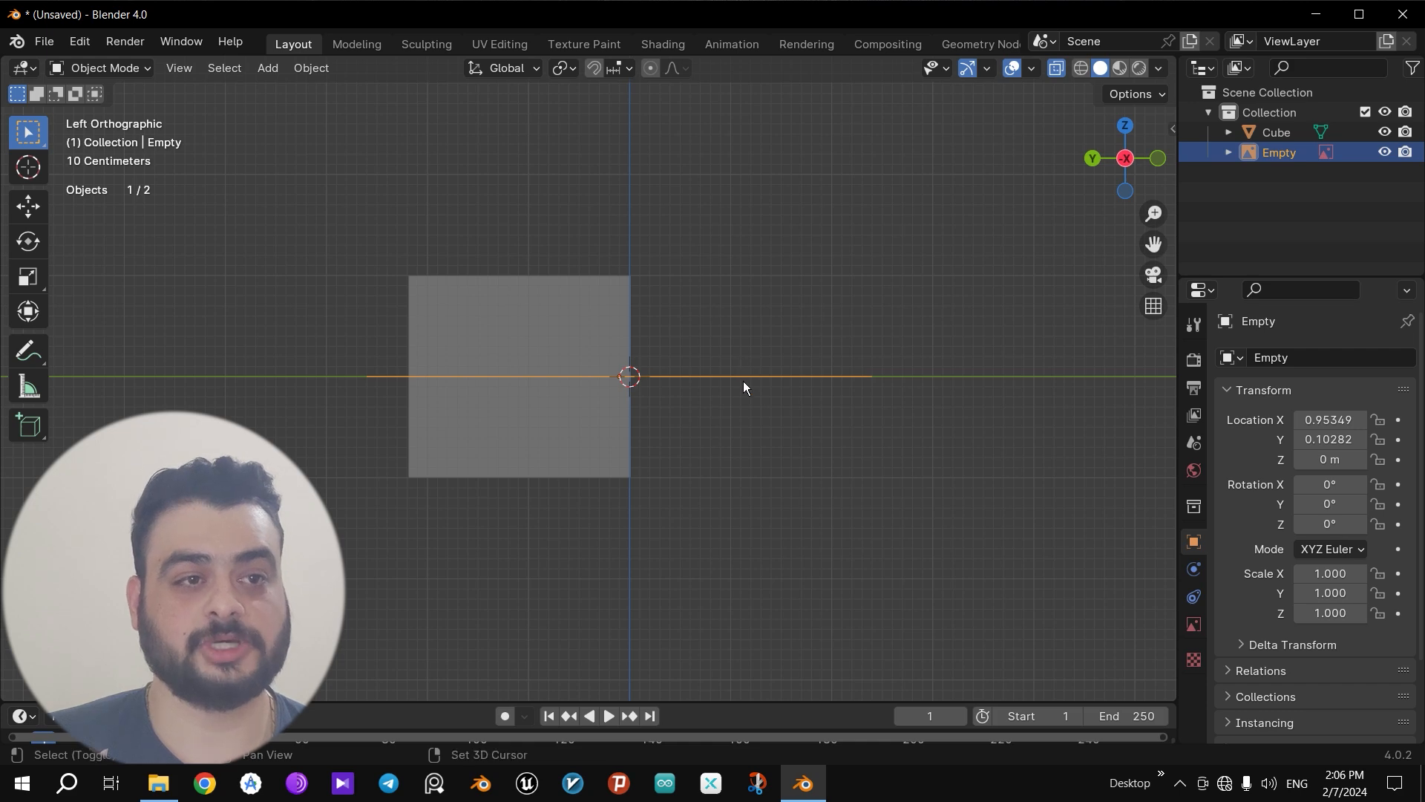
pyautogui.hotkey('shift', 'd')
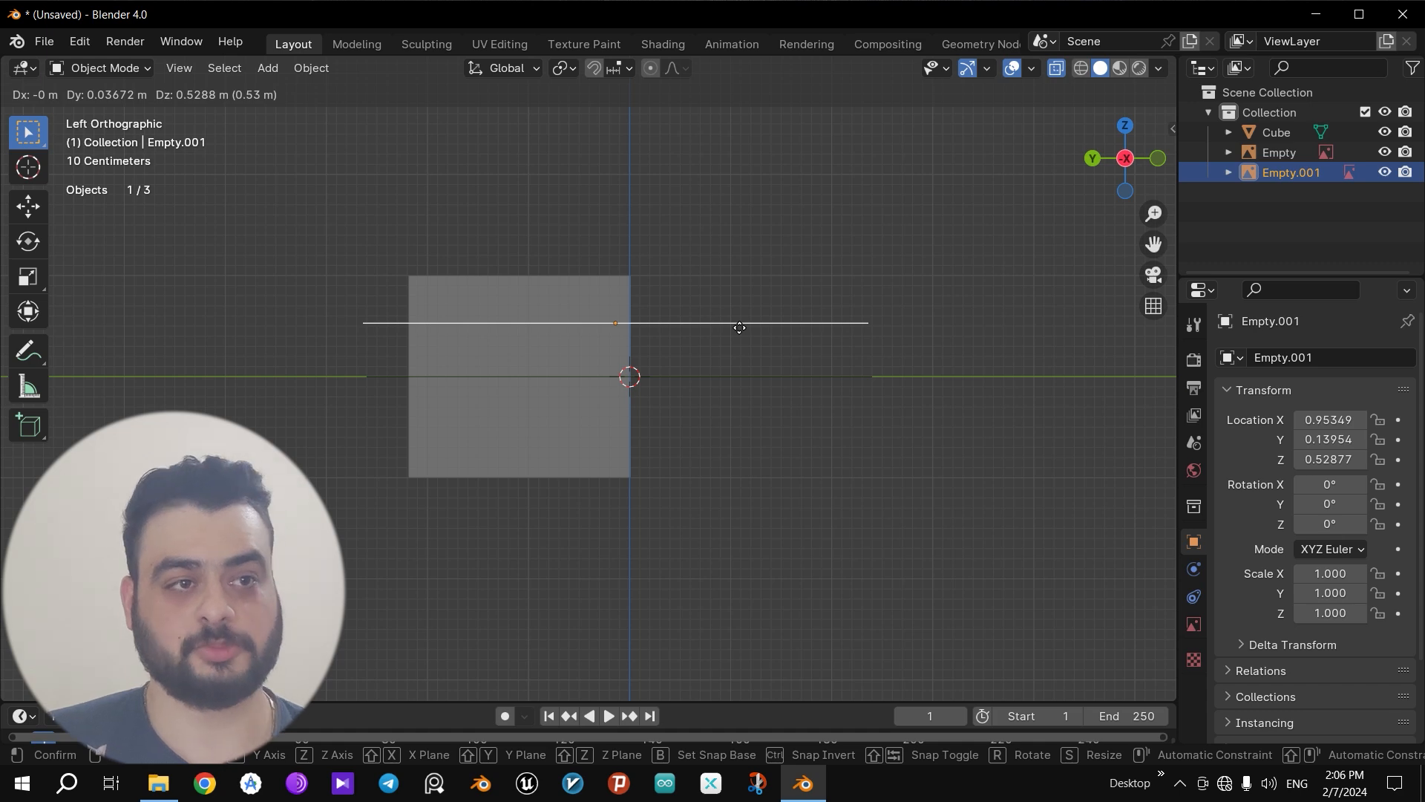
pyautogui.rightClick(745, 243)
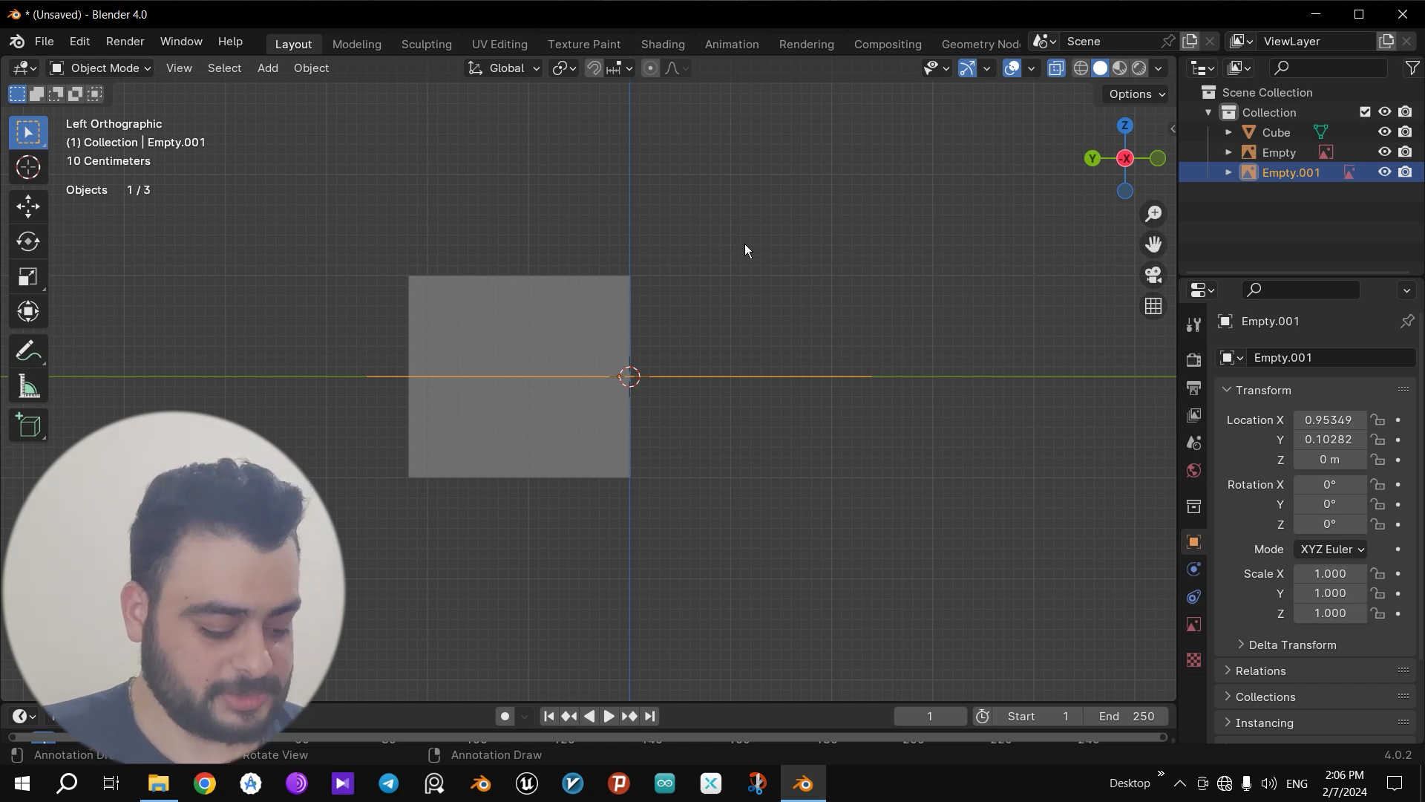
pyautogui.press('r')
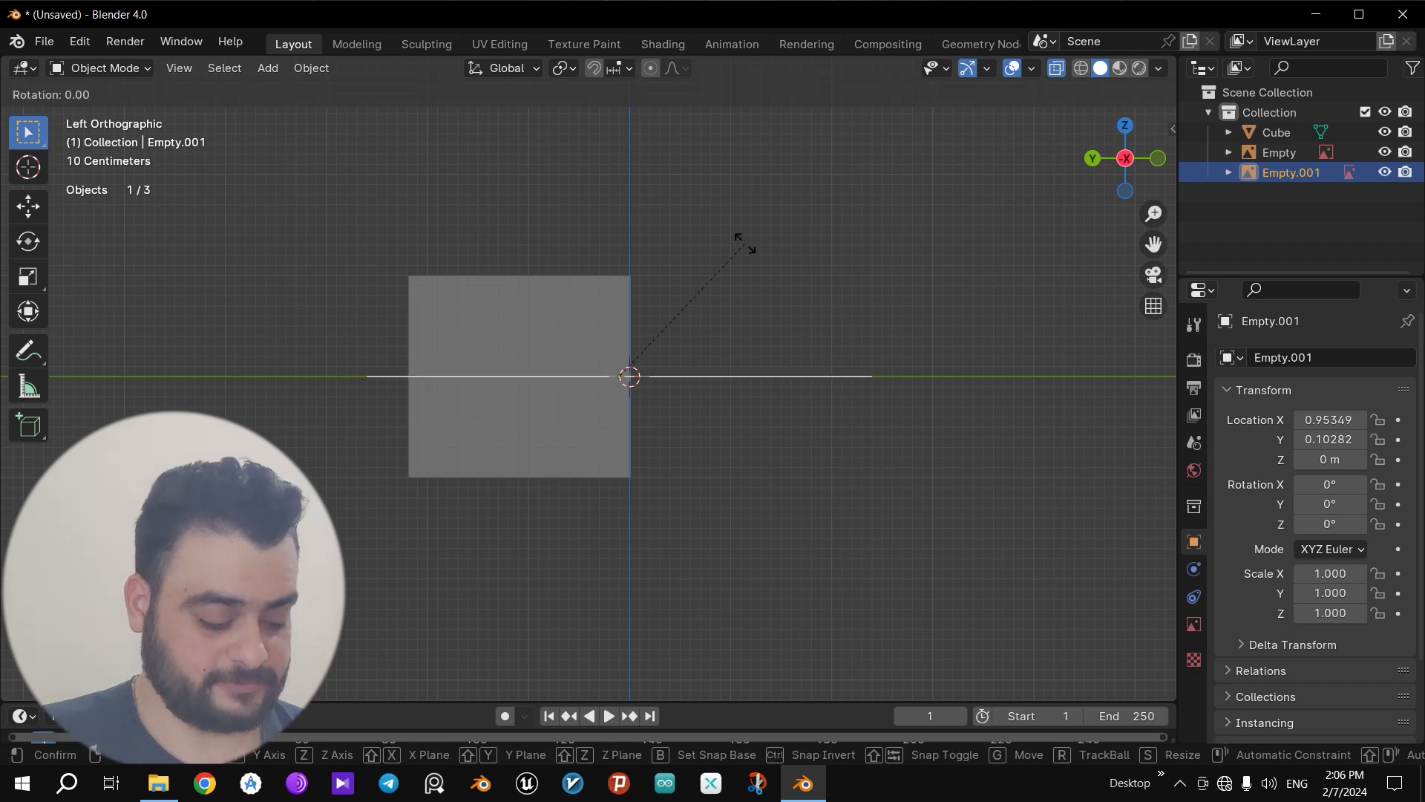
pyautogui.press('x')
pyautogui.write('y90')
pyautogui.press('Return')
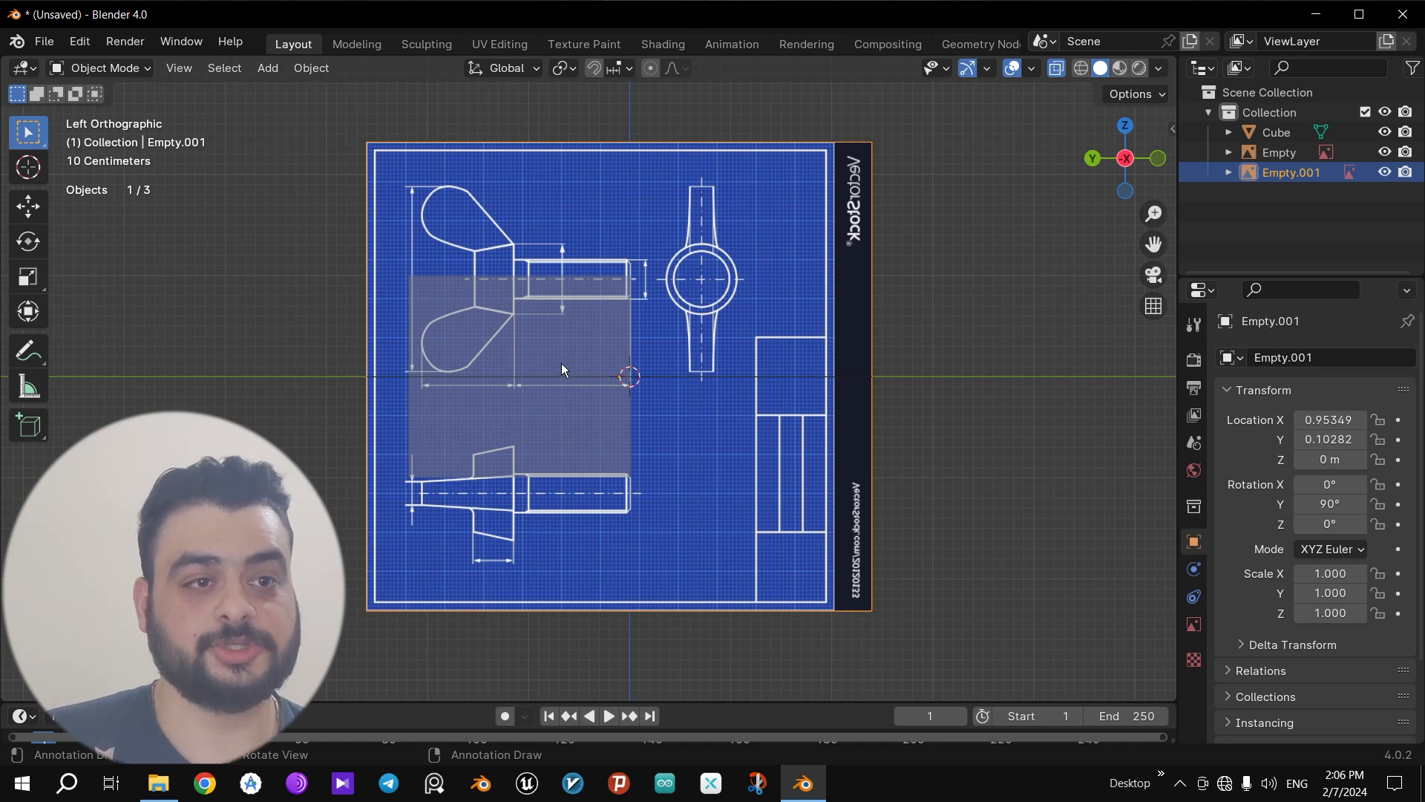
# Step: Move the cube about 0.95 m along Z so its lower face sits roughly at the Y axis
pyautogui.click(571, 430)
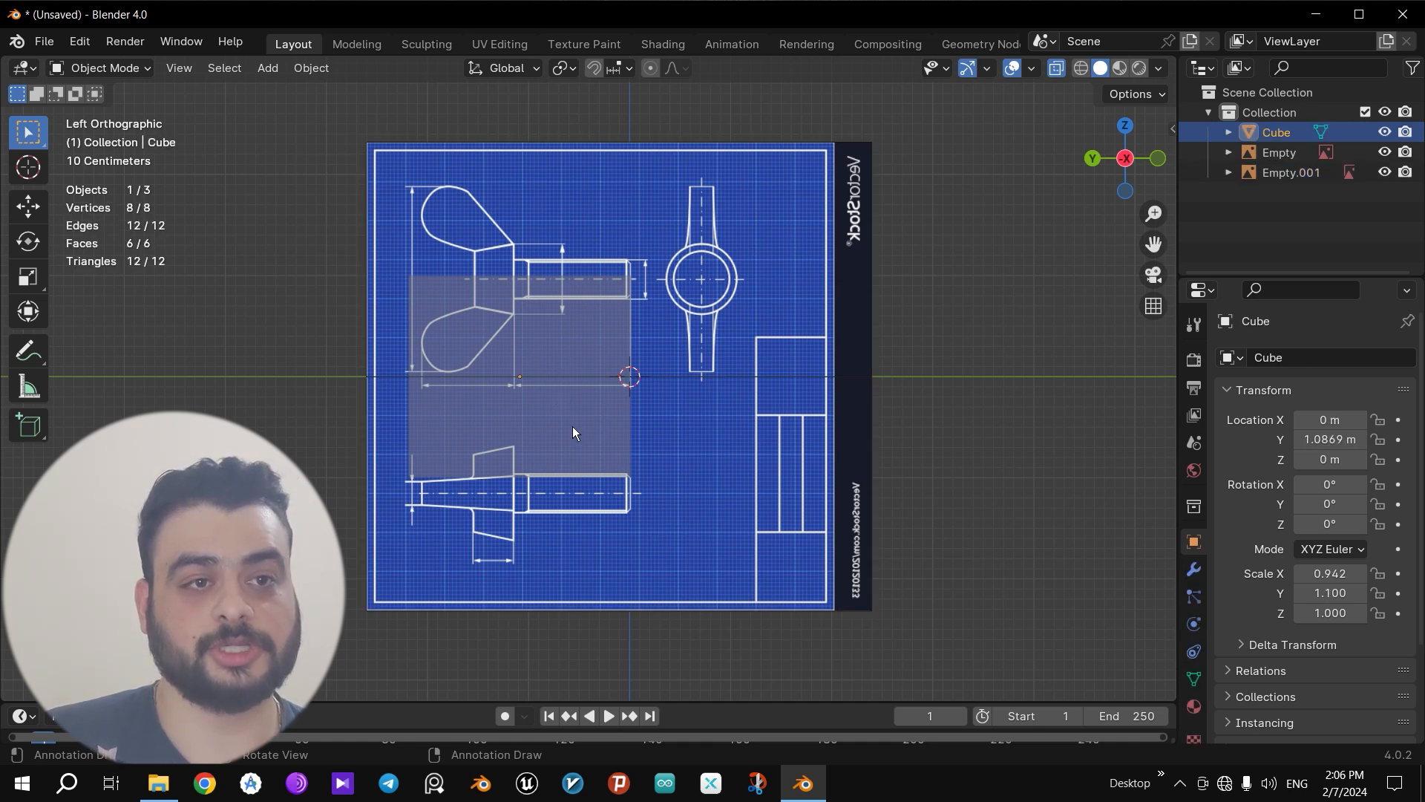
pyautogui.press('g')
pyautogui.press('z')
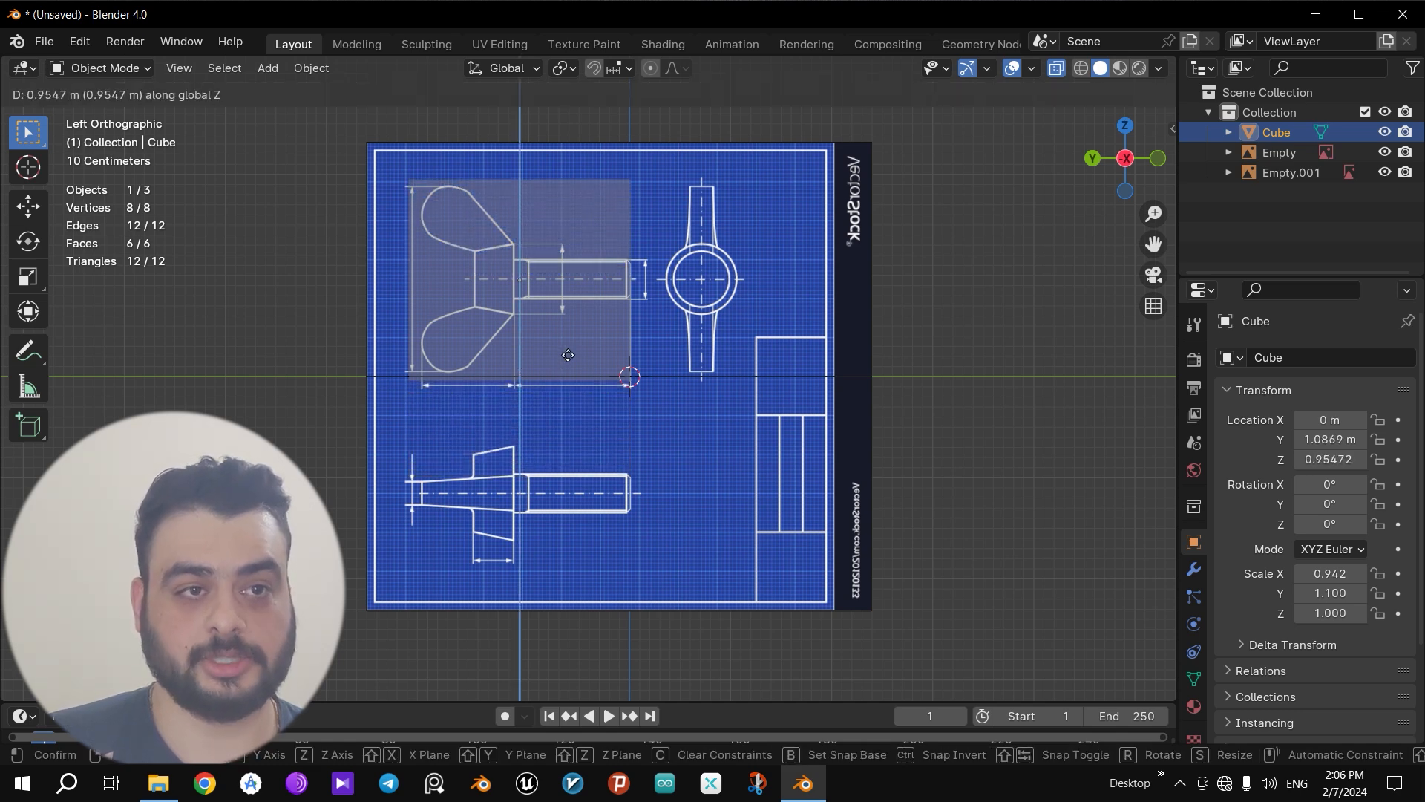
pyautogui.click(569, 361)
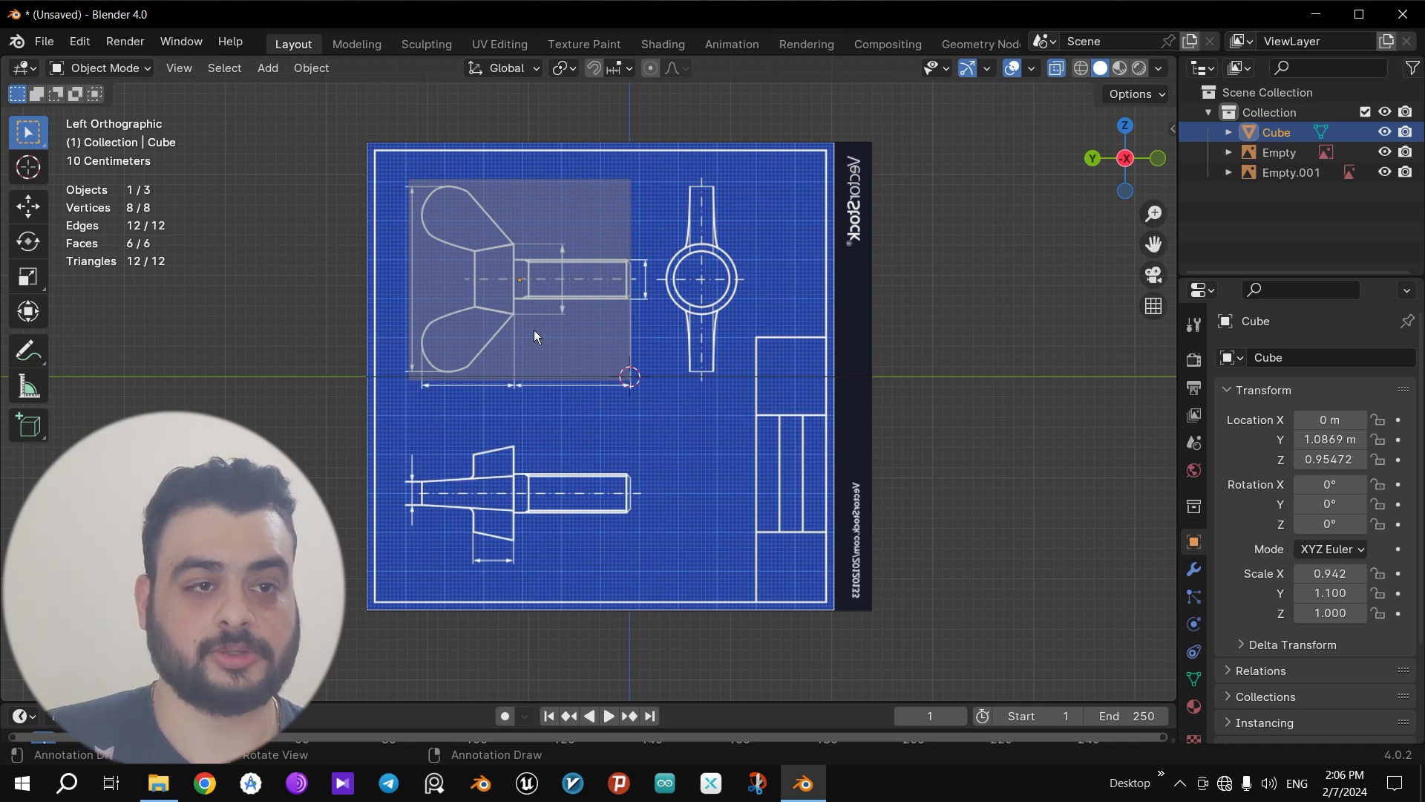
# Step: Move the rotated blueprint copy about 1.65 m along Z so the screw's side view lies inside the lower part of the cube
pyautogui.click(634, 480)
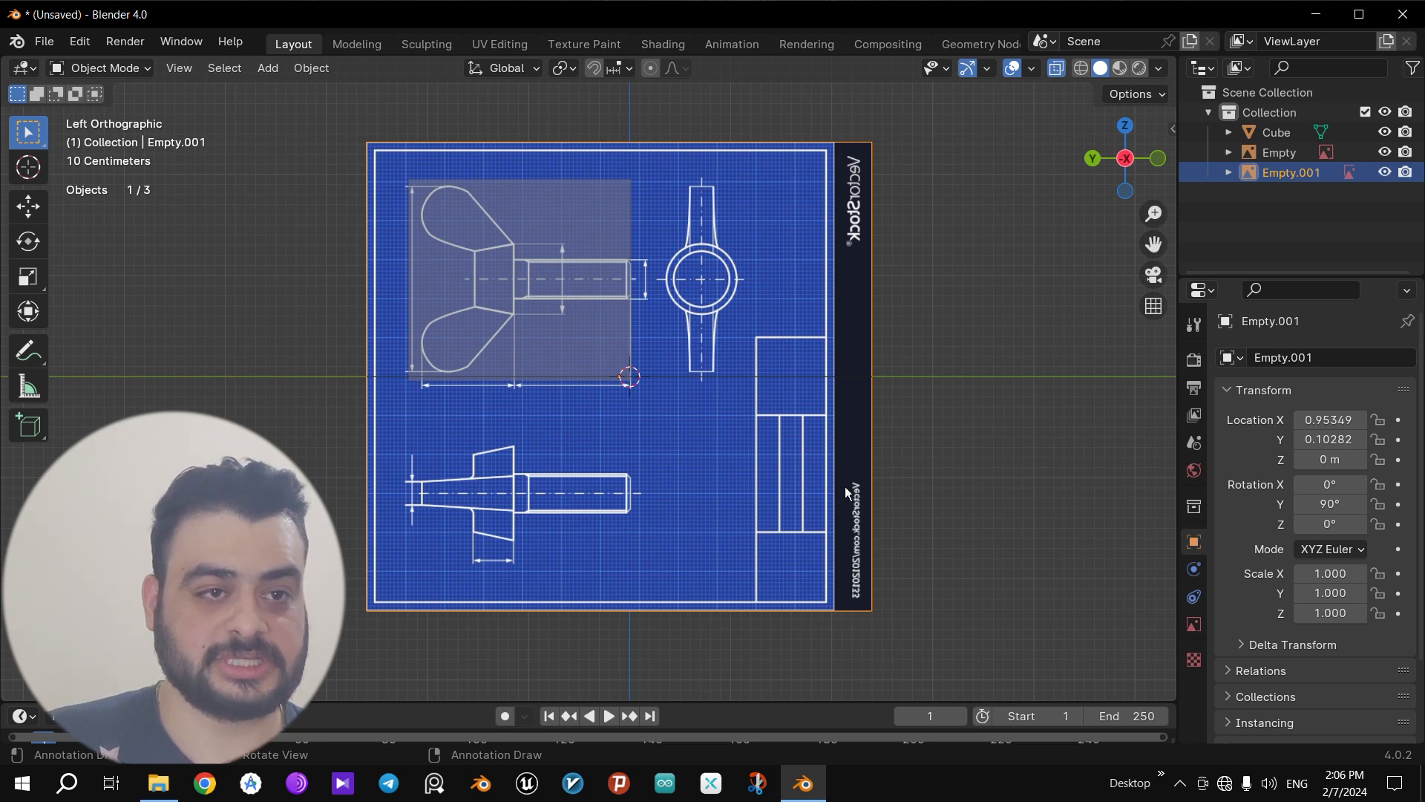
pyautogui.press('g')
pyautogui.press('z')
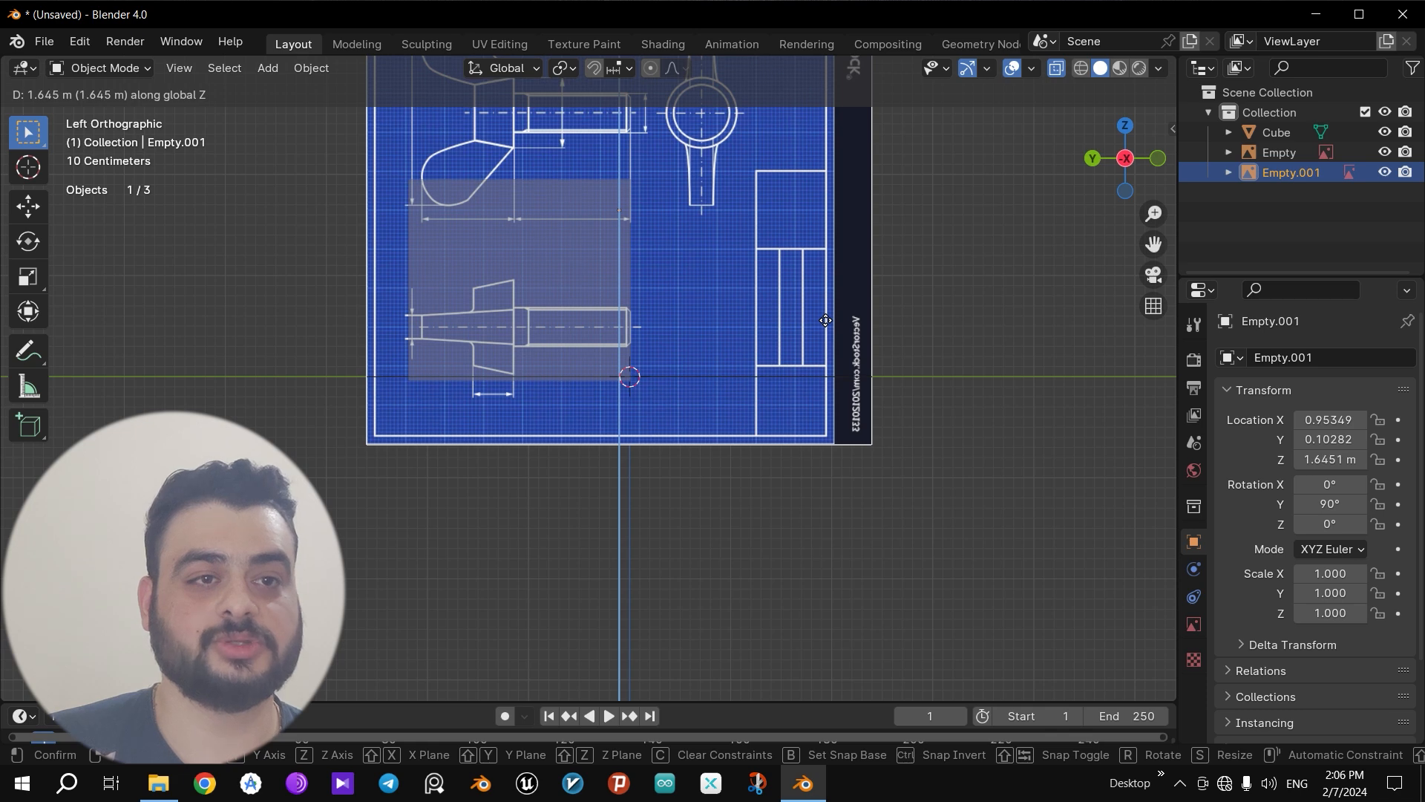
pyautogui.click(825, 321)
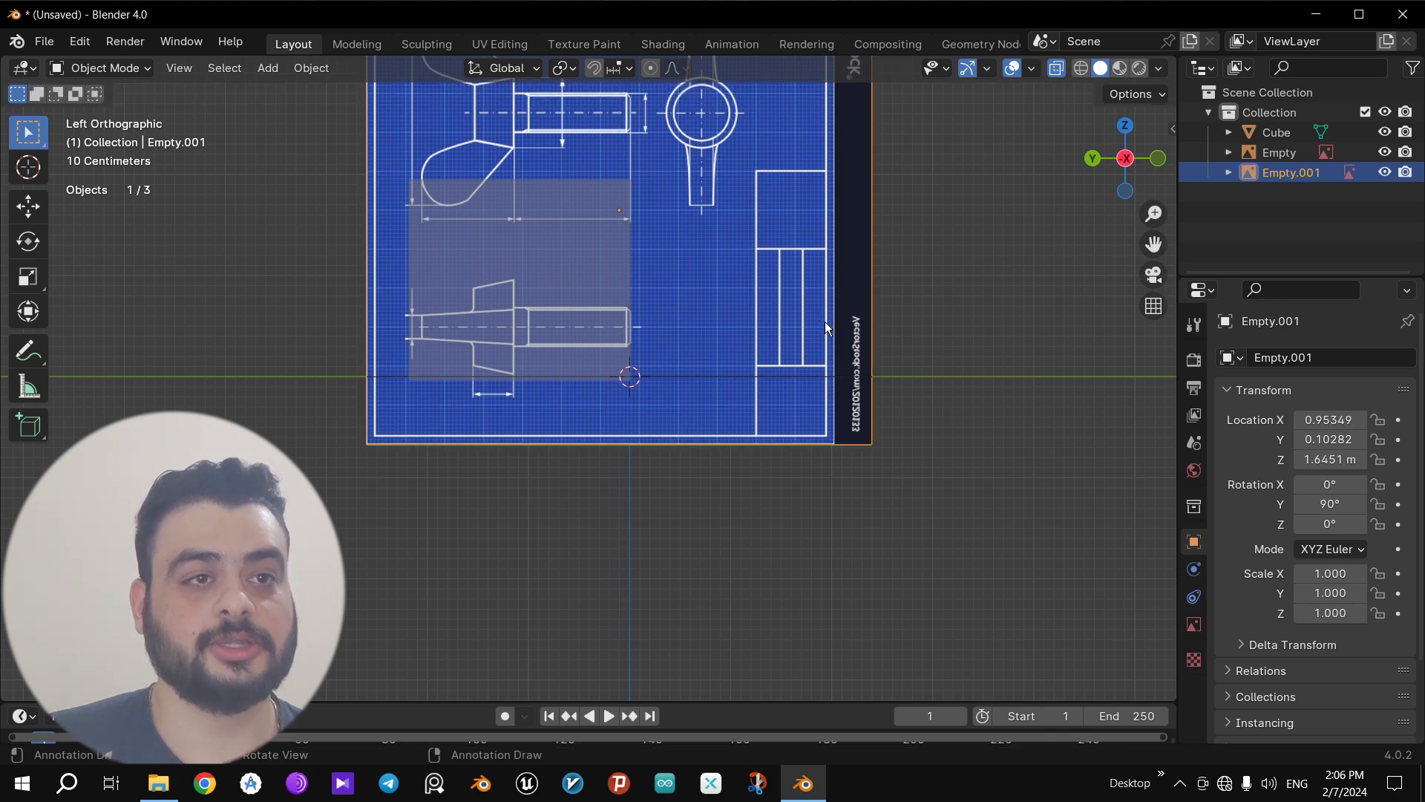
# Step: In Edit Mode, lower the cube's four upper vertices along Z to the top edge of the screw's side view
pyautogui.click(540, 185)
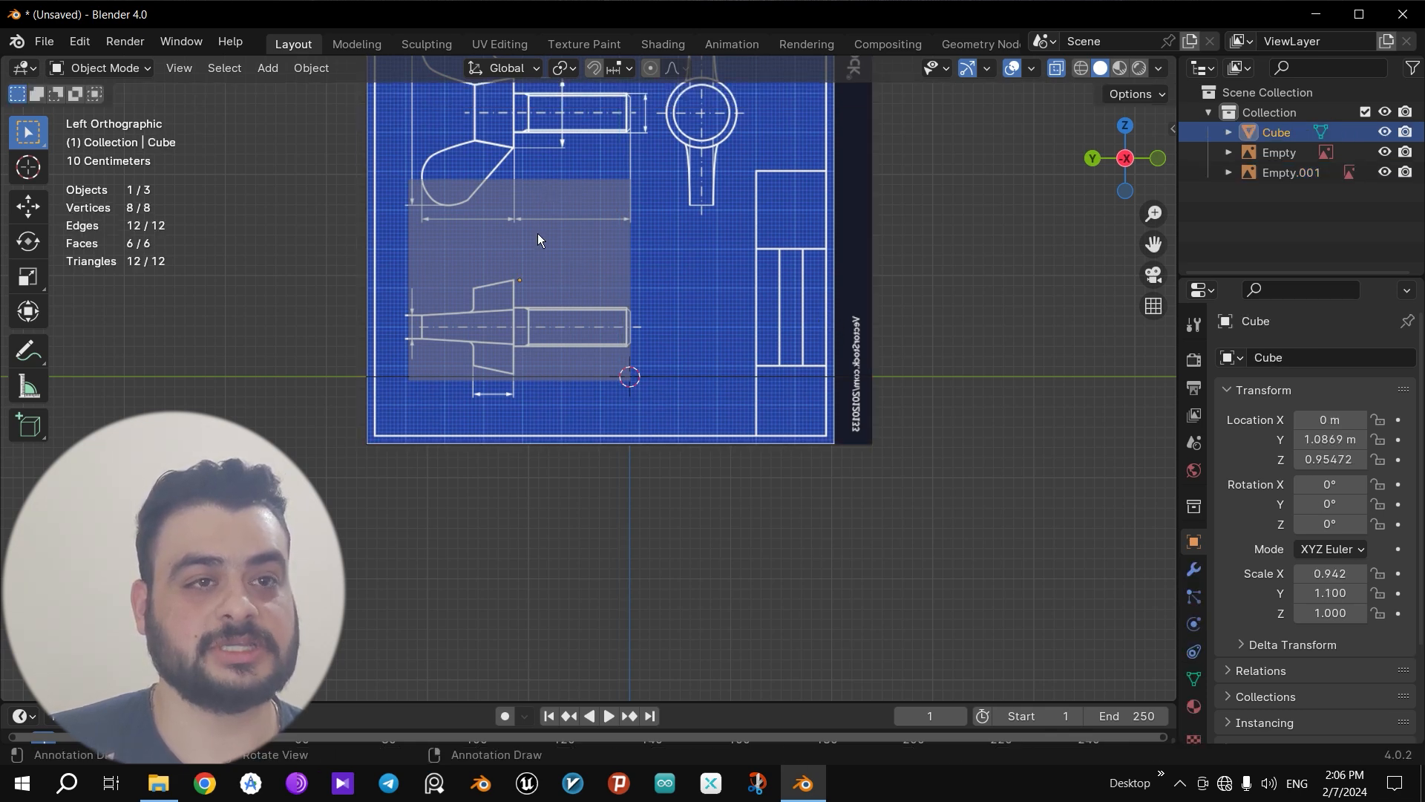
pyautogui.click(537, 234)
pyautogui.click(542, 273)
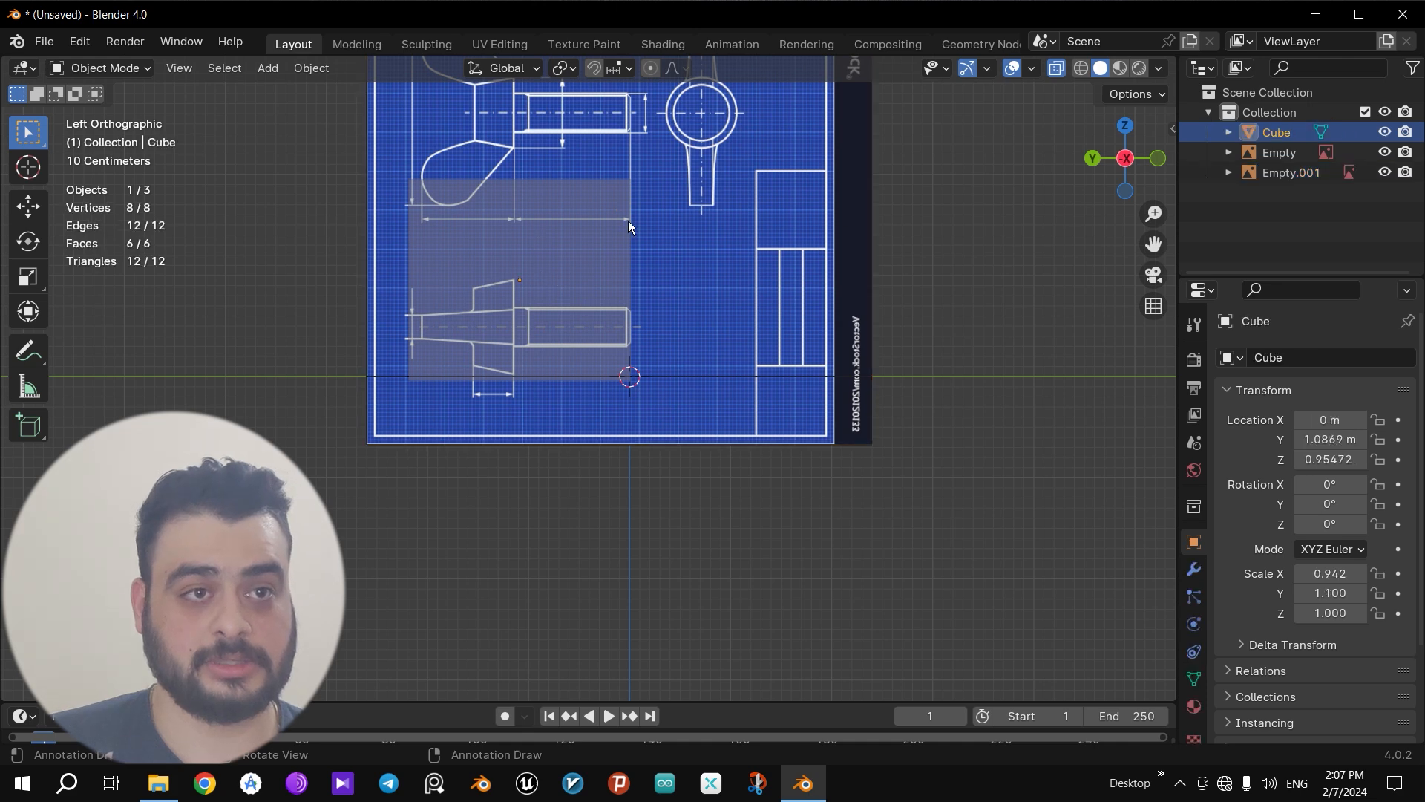
pyautogui.press('s')
pyautogui.press('Escape')
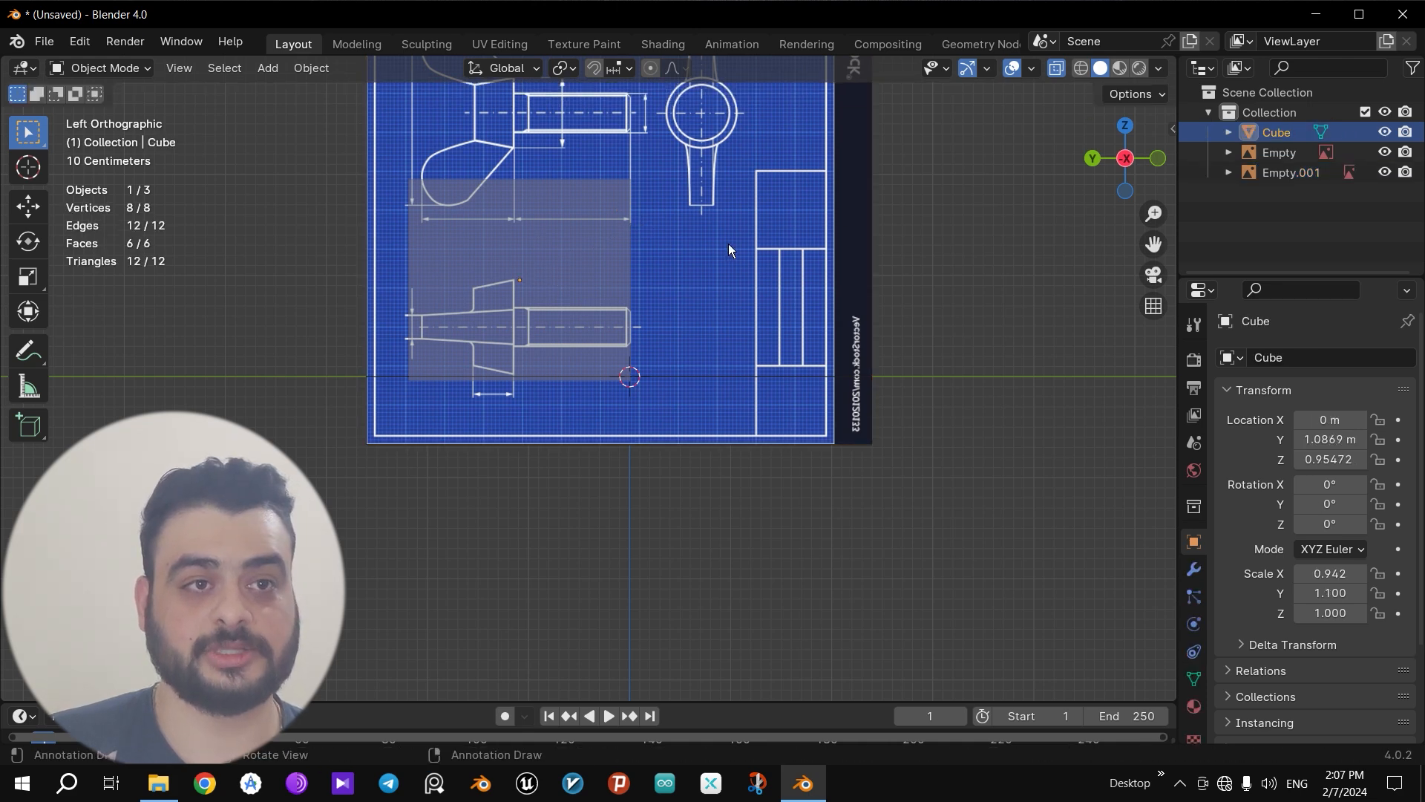
pyautogui.press('Tab')
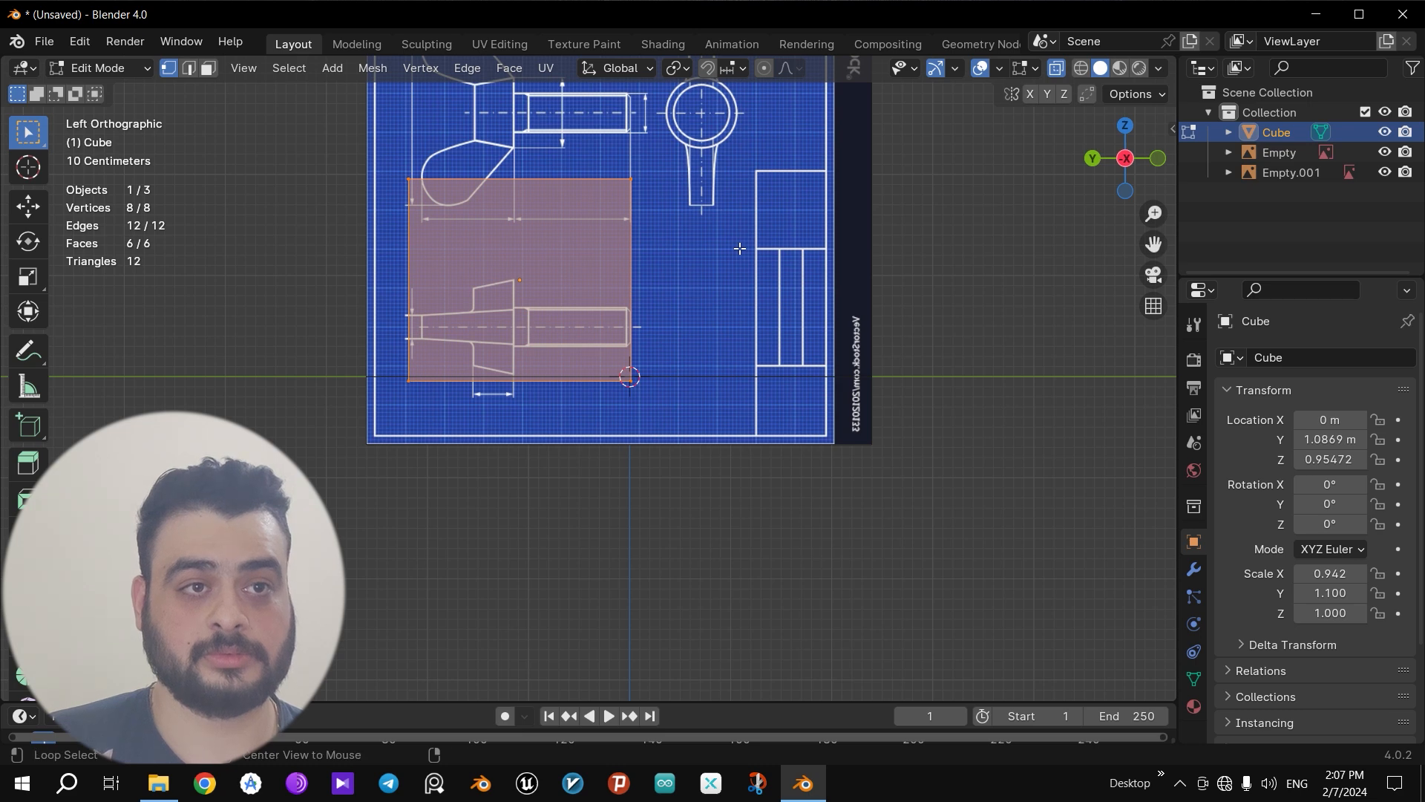
pyautogui.hotkey('alt', 'z')
pyautogui.moveTo(747, 225); pyautogui.dragTo(546, 192)
pyautogui.hotkey('alt', 'z')
pyautogui.moveTo(665, 214); pyautogui.dragTo(396, 156)
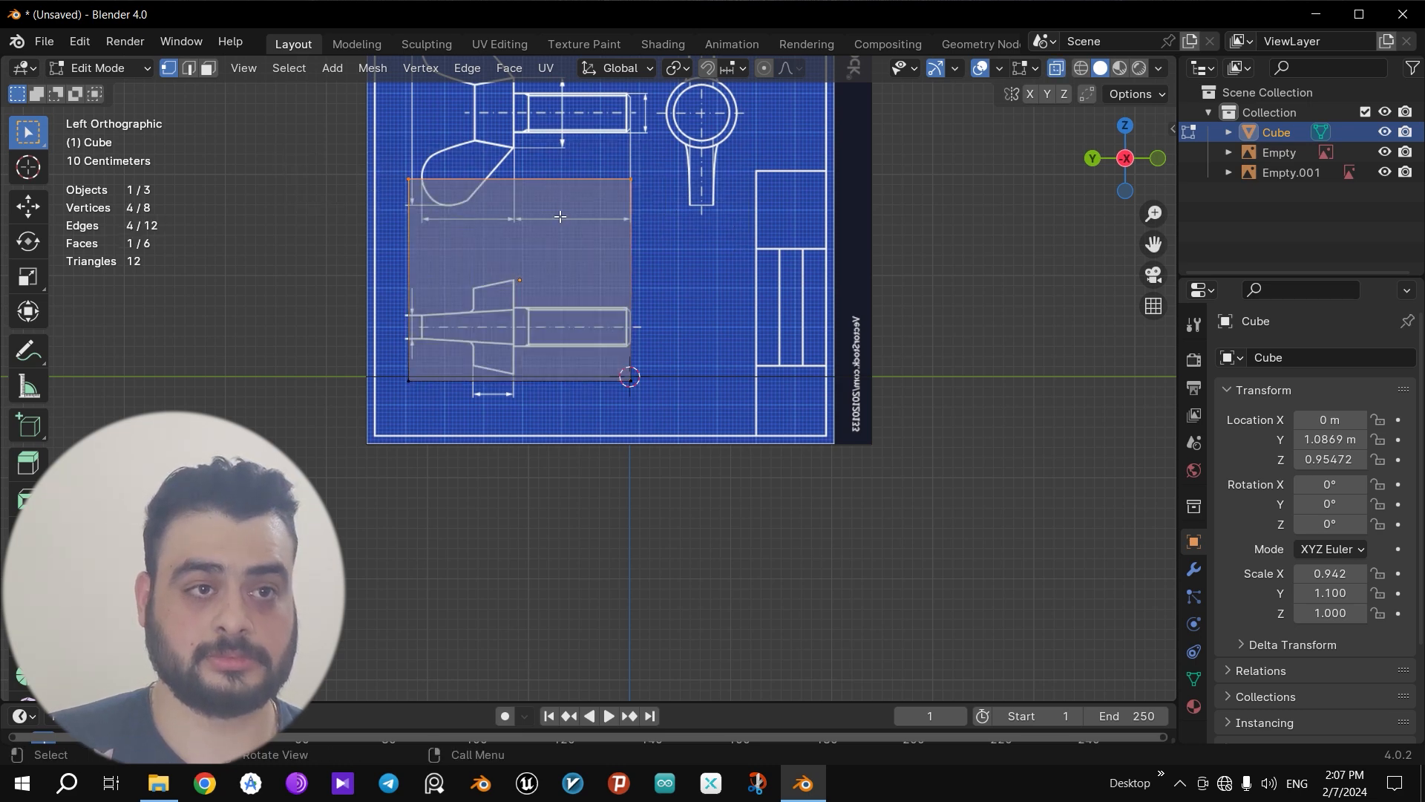
pyautogui.press('g')
pyautogui.press('z')
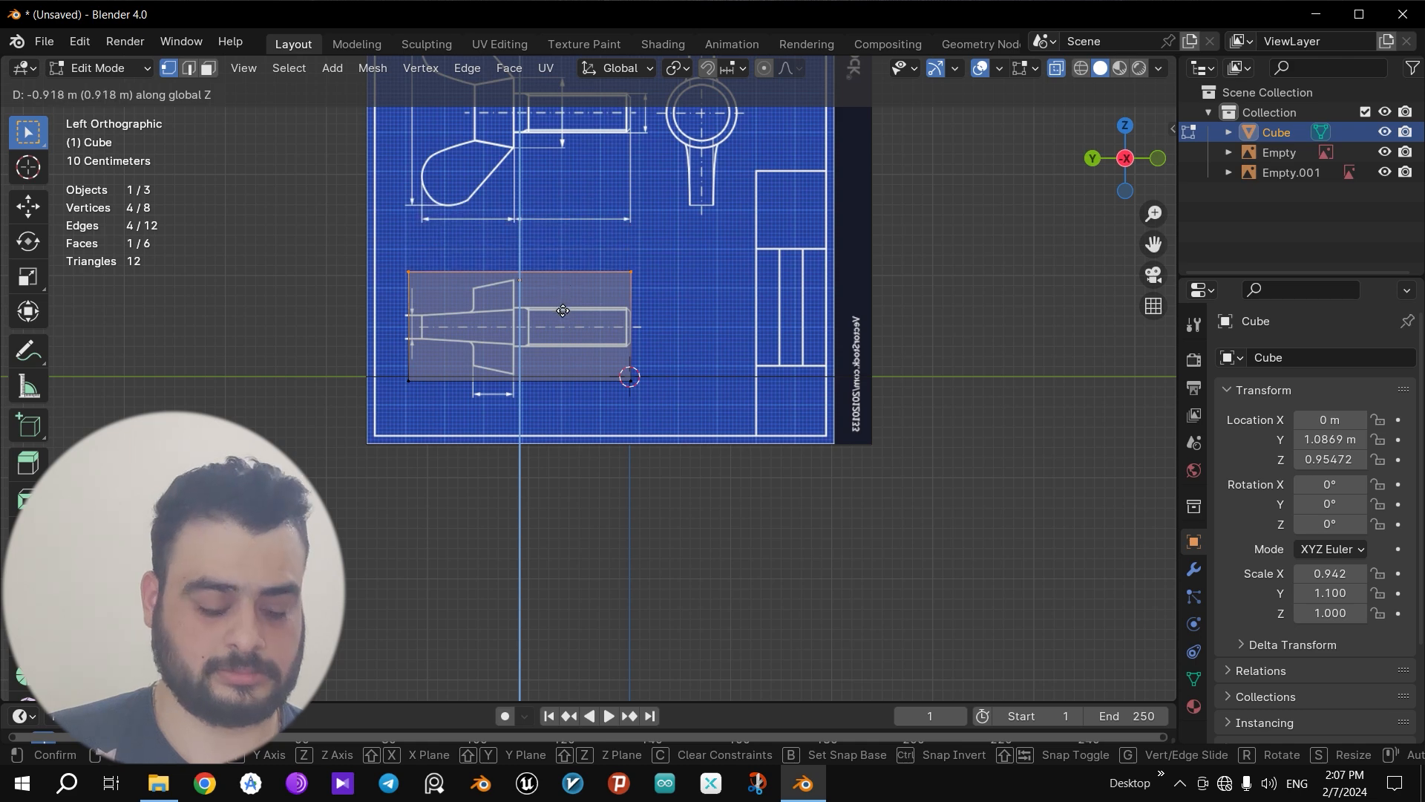
pyautogui.click(570, 314)
# Step: Check the cube's fit against both blueprint images in the top and left views, with X-ray display off and on
pyautogui.hotkey('alt', 'z')
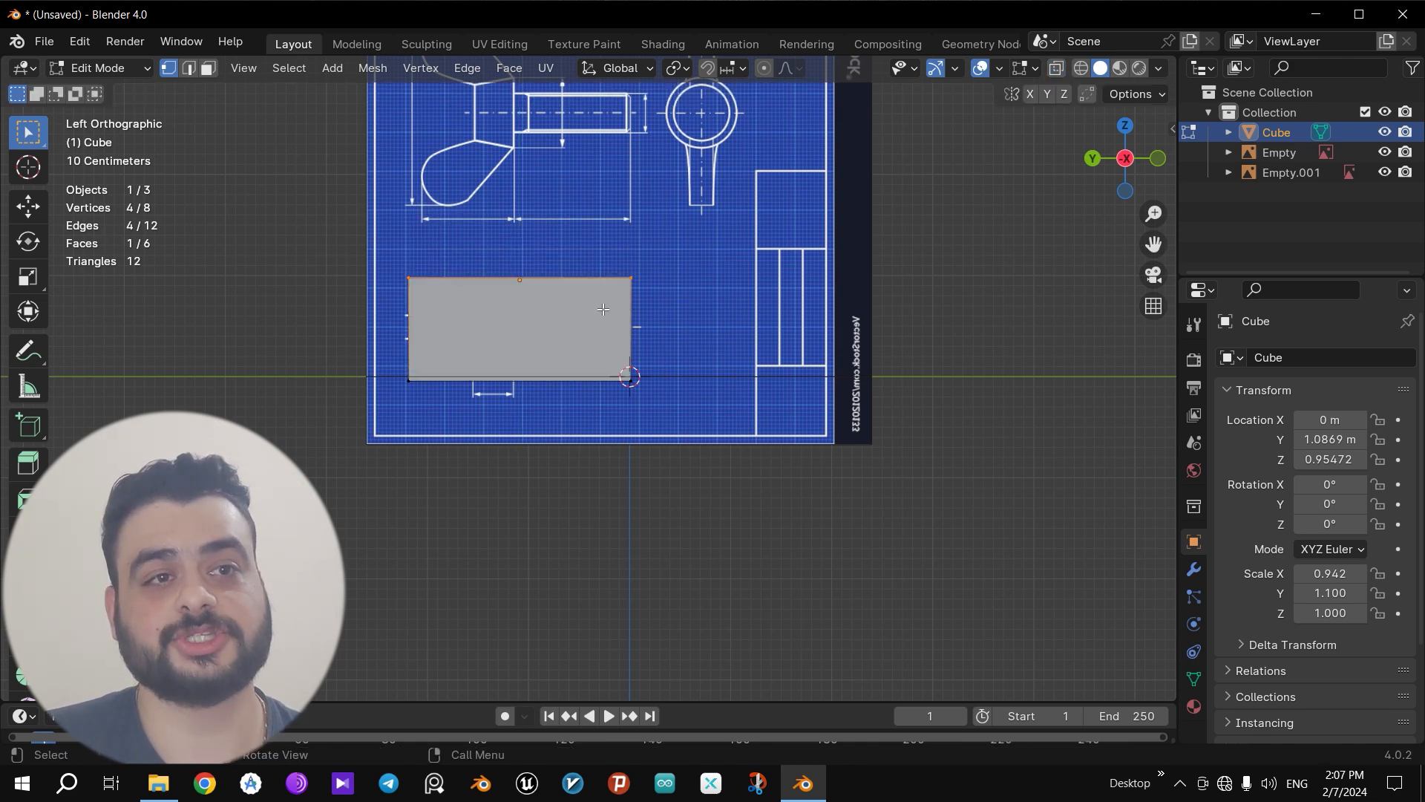
pyautogui.click(741, 206)
pyautogui.moveTo(1125, 169)
pyautogui.mouseDown()
pyautogui.moveTo(1127, 198)
pyautogui.moveTo(1140, 177)
pyautogui.moveTo(1117, 216)
pyautogui.moveTo(1121, 173)
pyautogui.mouseUp()
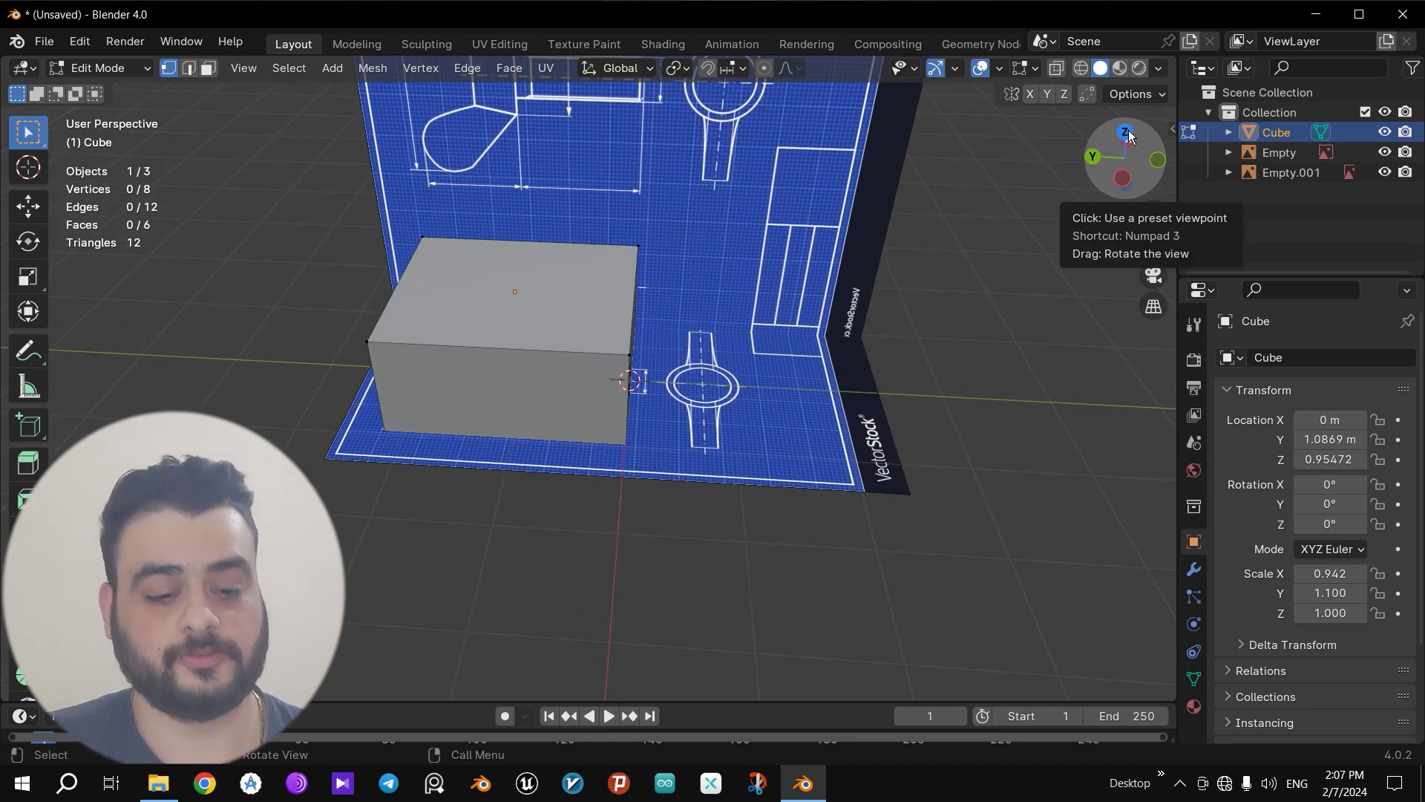
pyautogui.click(1128, 136)
pyautogui.click(1125, 126)
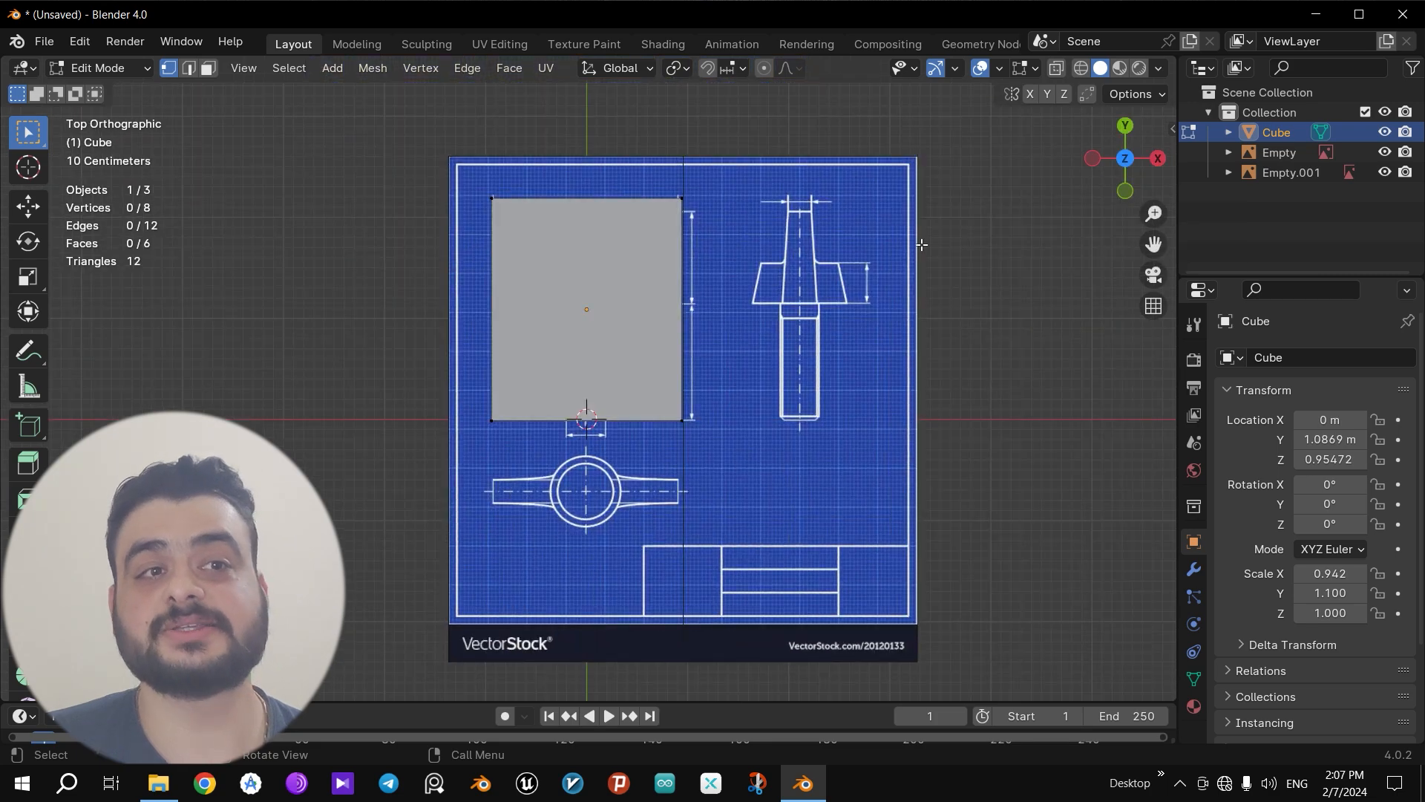
pyautogui.hotkey('alt', 'z')
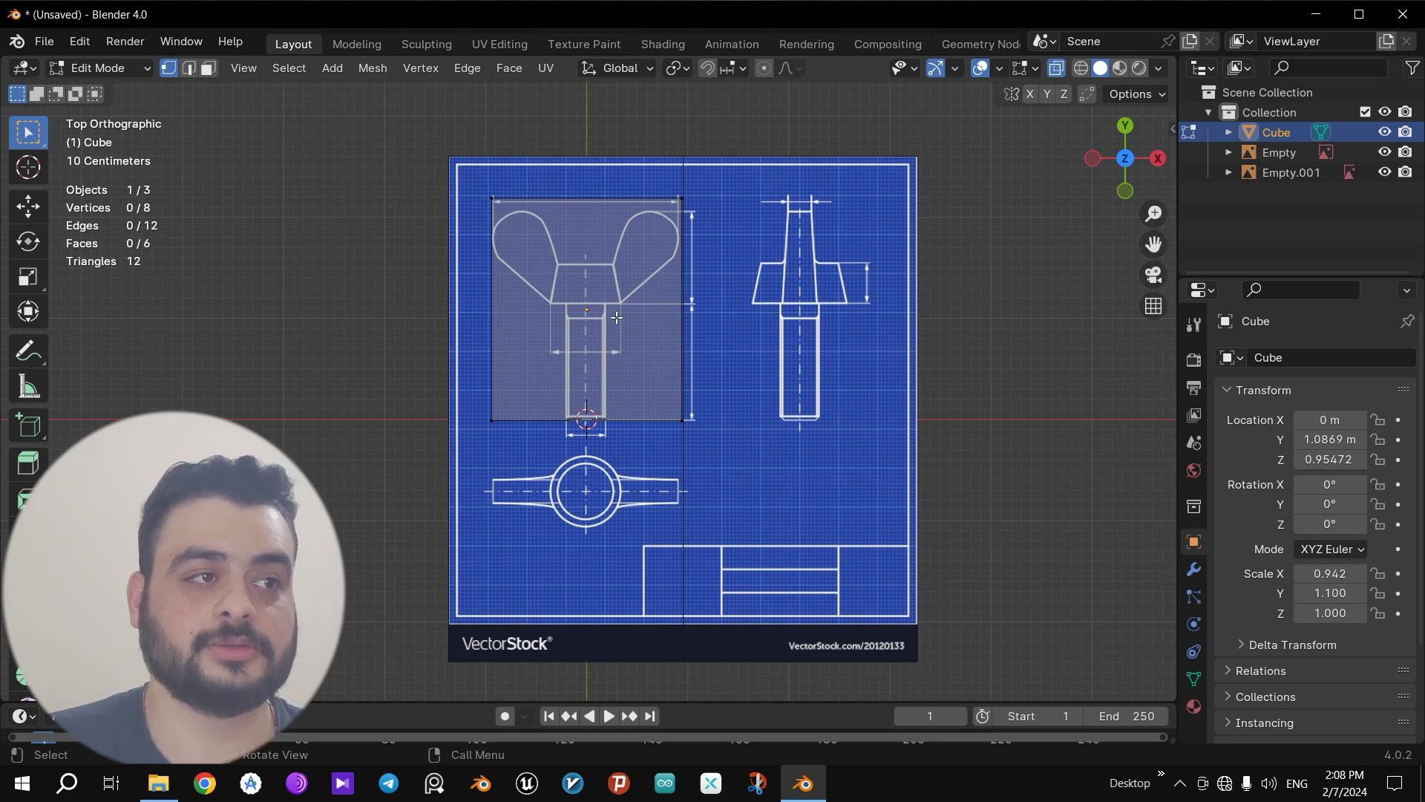
pyautogui.click(1102, 160)
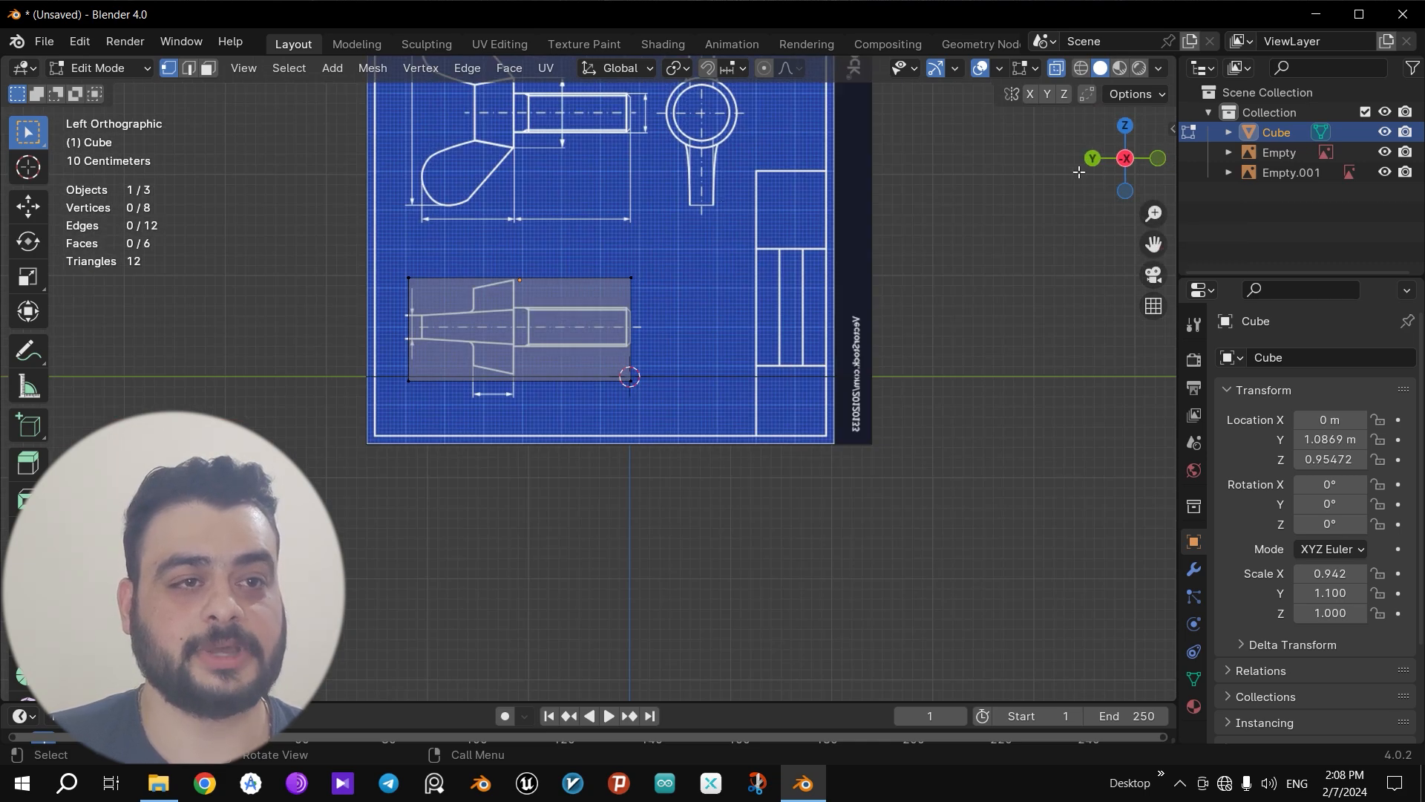
pyautogui.moveTo(1135, 168)
pyautogui.mouseDown()
pyautogui.moveTo(1154, 157)
pyautogui.moveTo(1126, 160)
pyautogui.mouseUp()
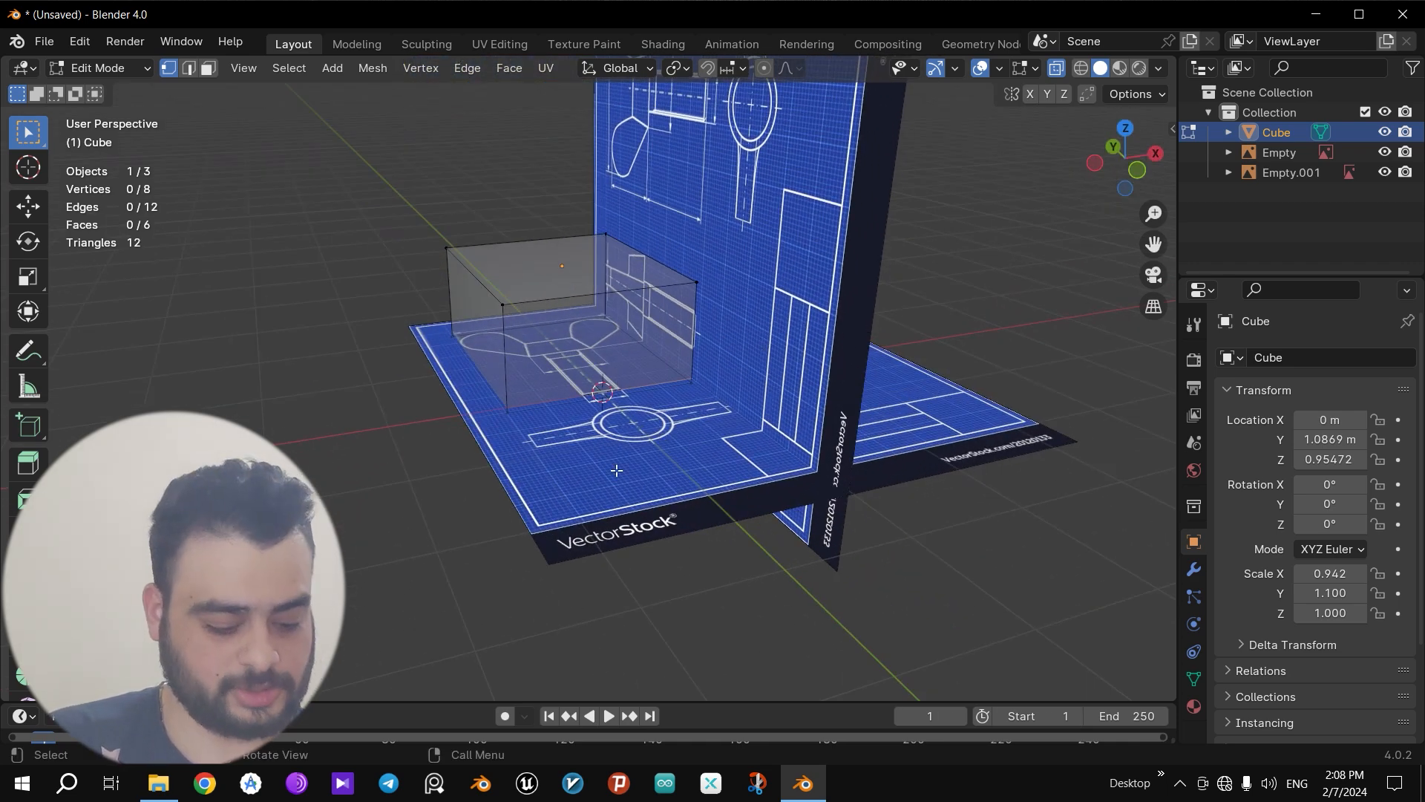
# Step: Back in Object Mode, move the vertical blueprint copy along positive X until it stands clear of the cube
pyautogui.press('Tab')
pyautogui.click(821, 306)
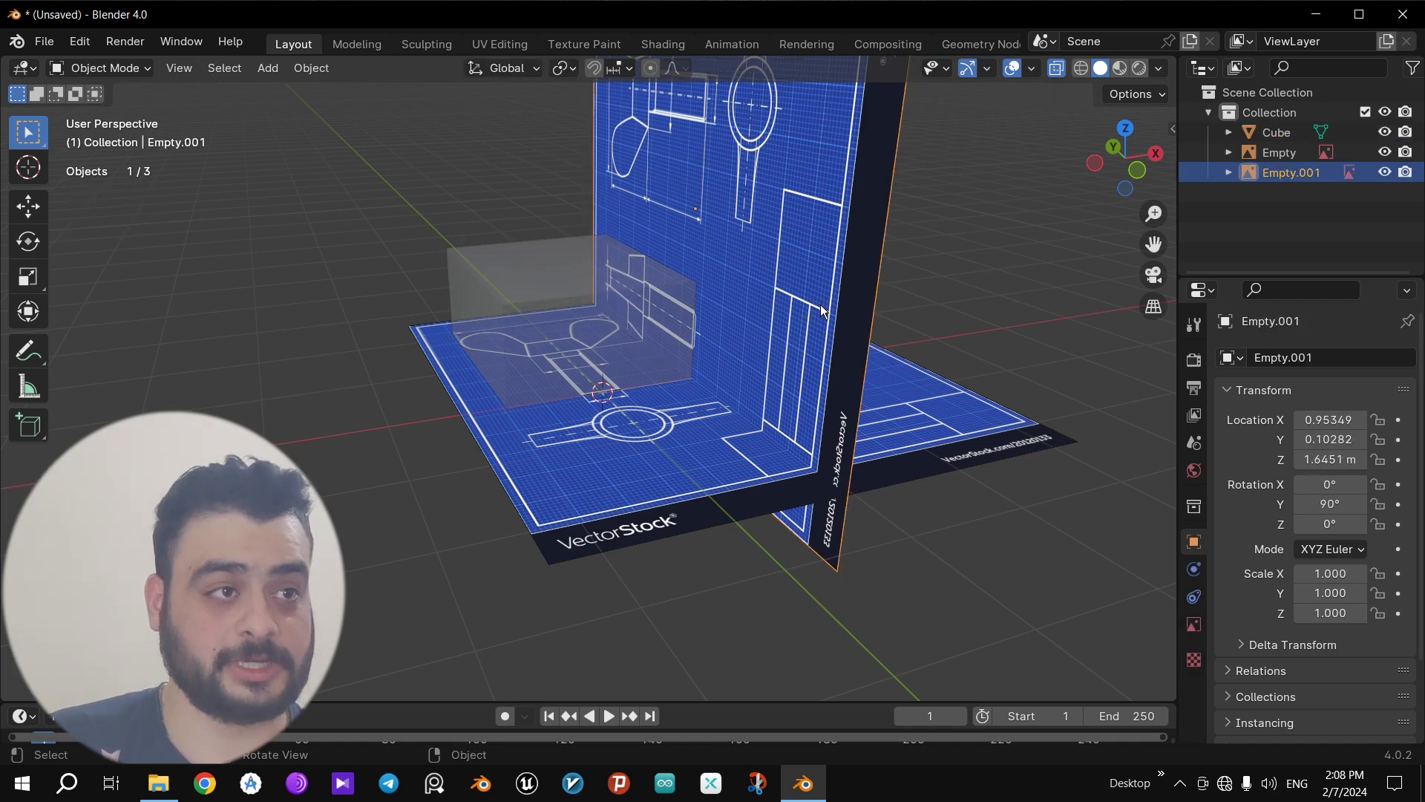
pyautogui.press('g')
pyautogui.press('x')
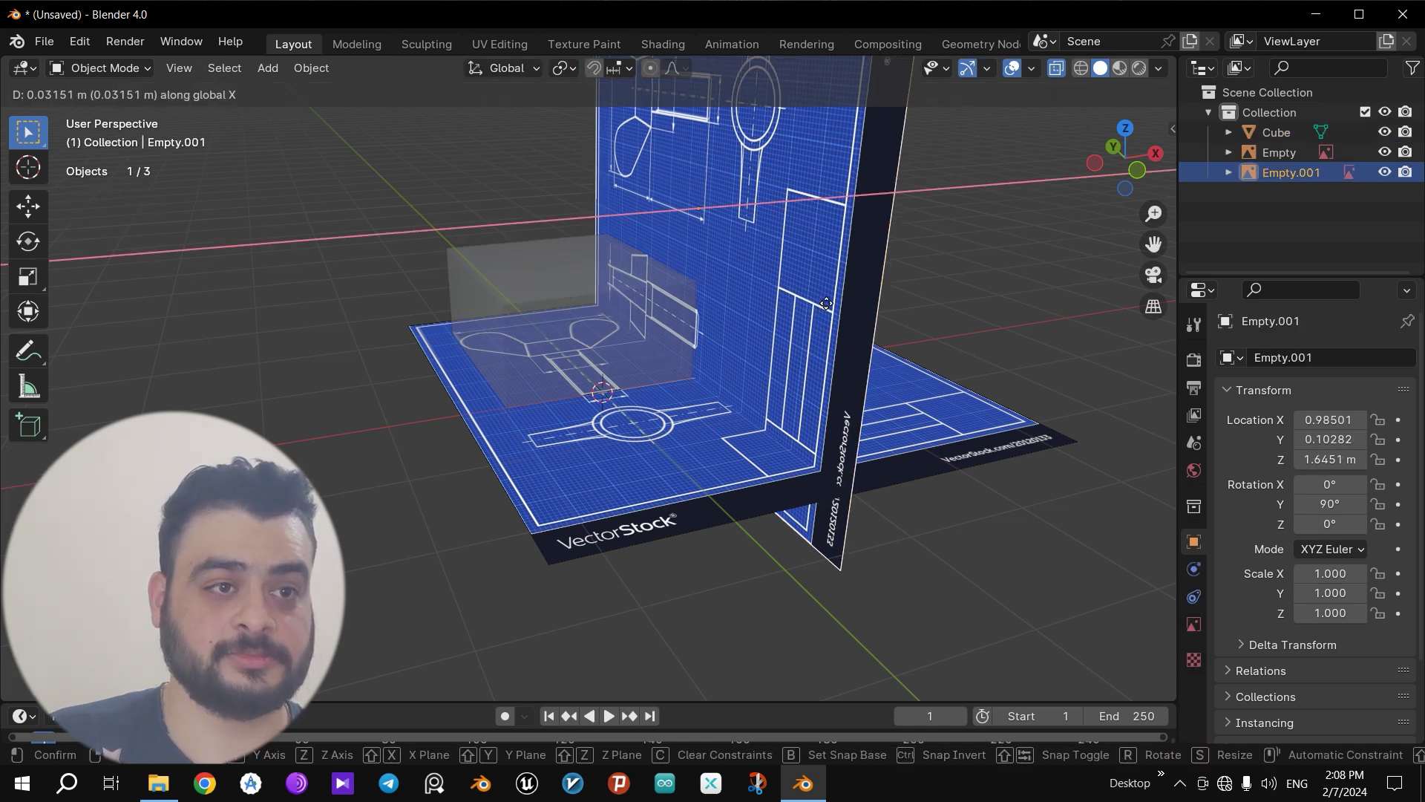
pyautogui.click(1139, 245)
# Step: Move the horizontal blueprint image down along Z so it lies well below the cube
pyautogui.click(734, 404)
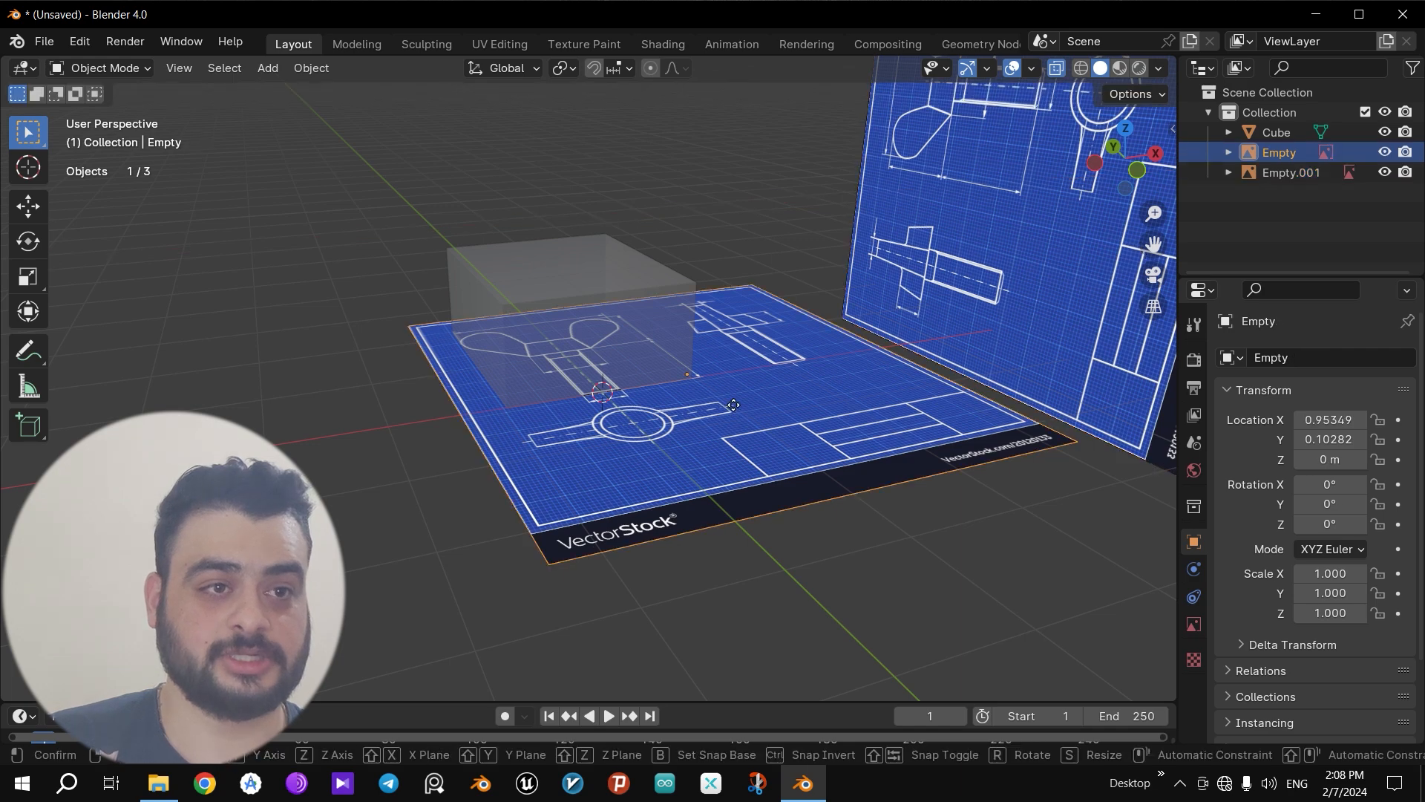
pyautogui.press('g')
pyautogui.press('z')
pyautogui.click(742, 600)
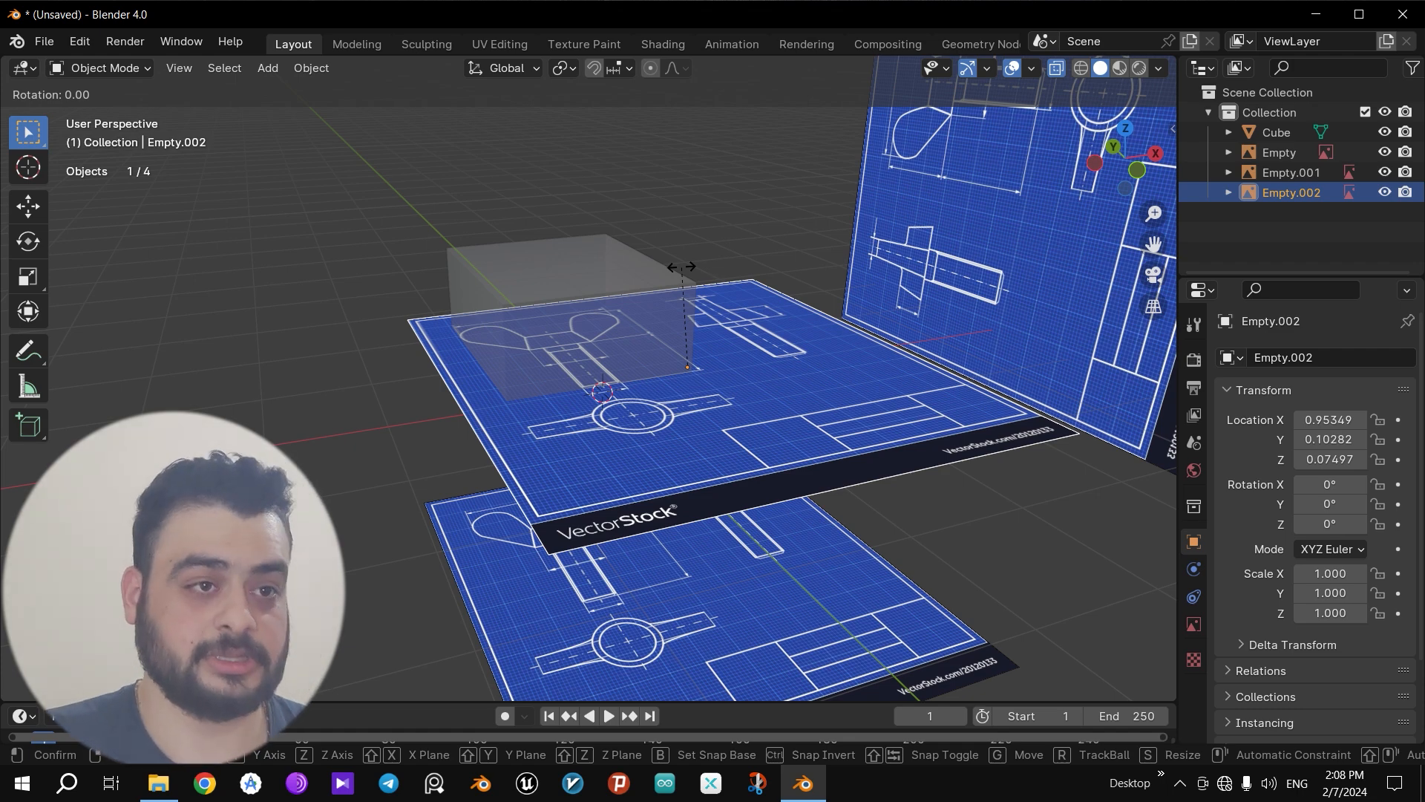
# Step: Duplicate the horizontal blueprint at a height of about 0.07 m and rotate the copy 90° about X
pyautogui.write('x')
pyautogui.write('90')
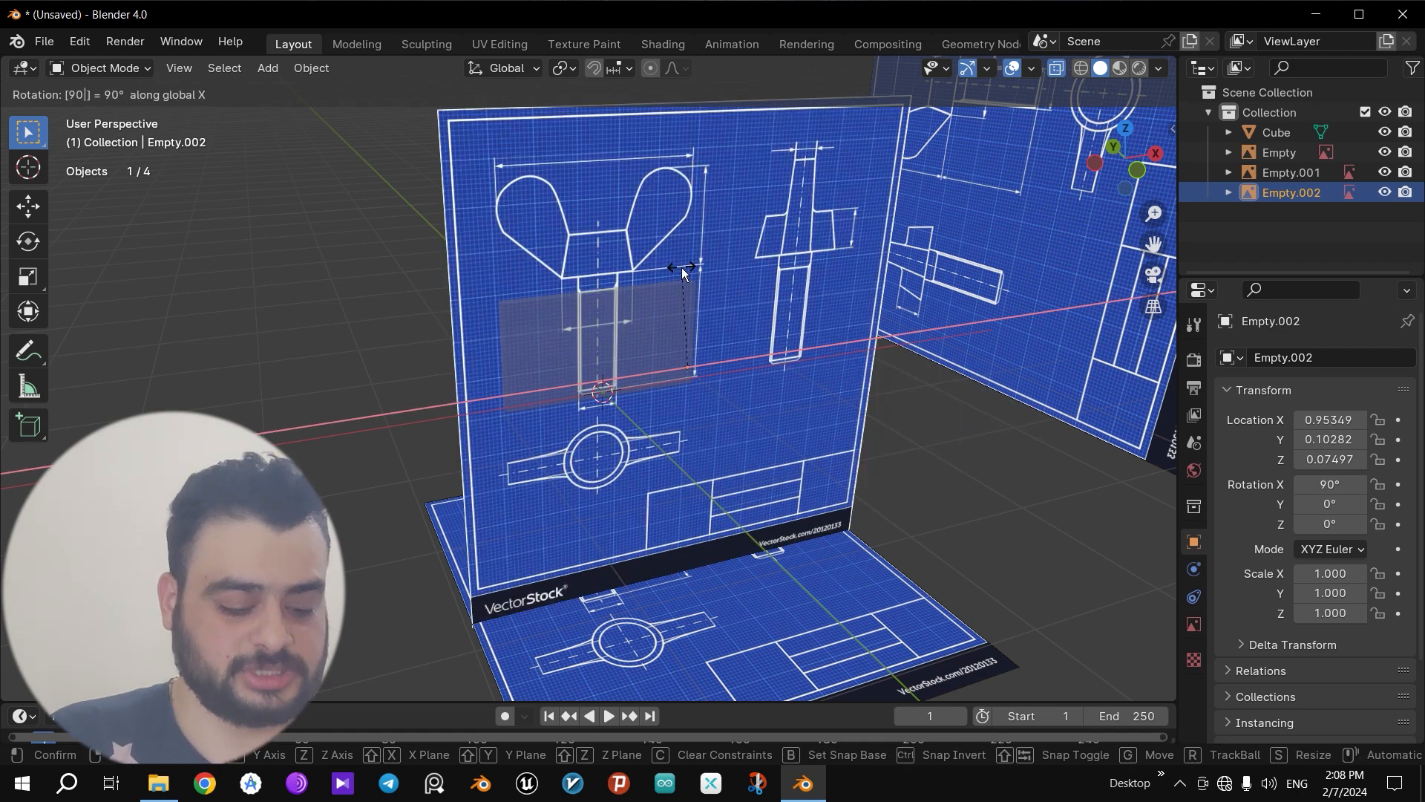
pyautogui.press('Return')
# Step: Raise the upright blueprint copy about 1.14 m along Z, move it along Y to about 5.57 m, and check it in front view
pyautogui.press('g')
pyautogui.press('z')
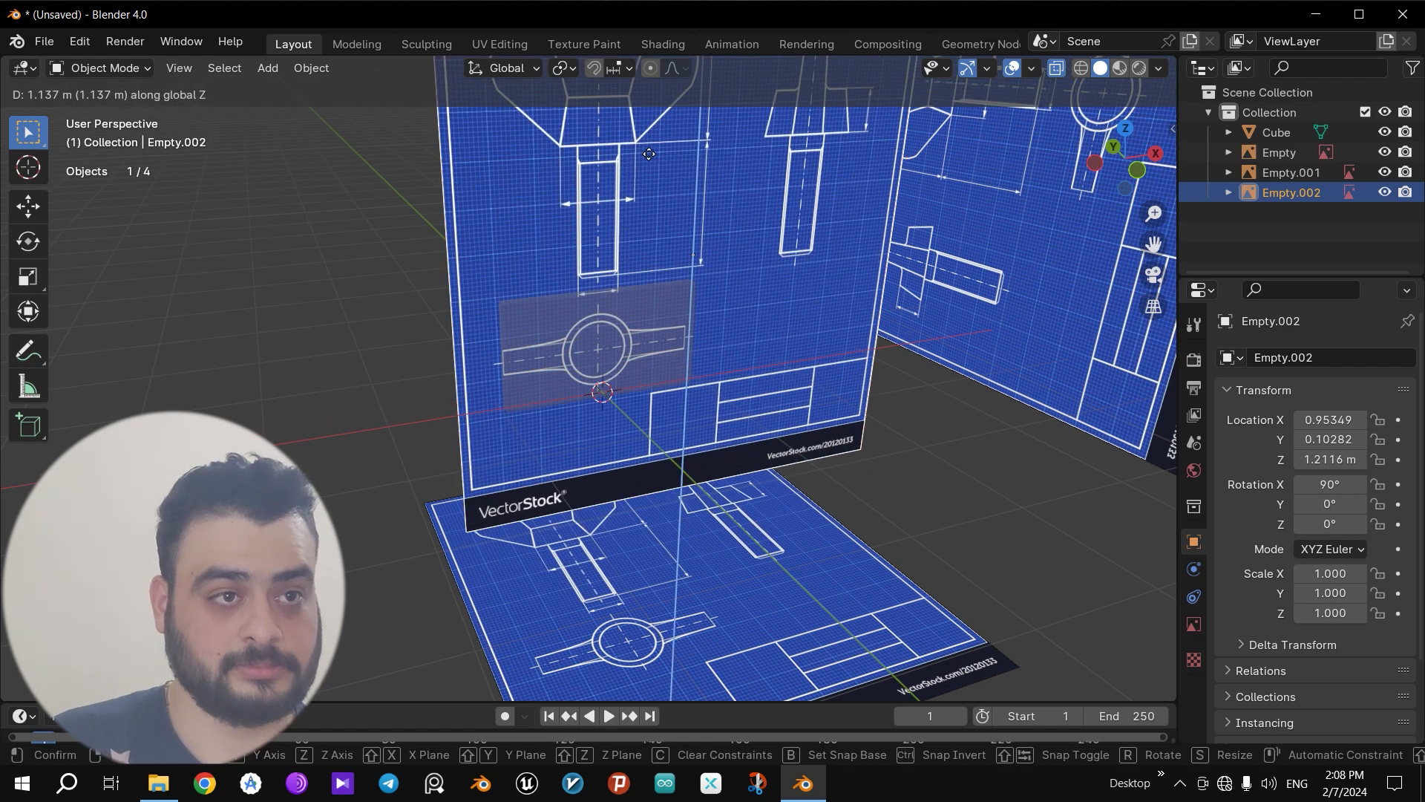
pyautogui.press('x')
pyautogui.press('y')
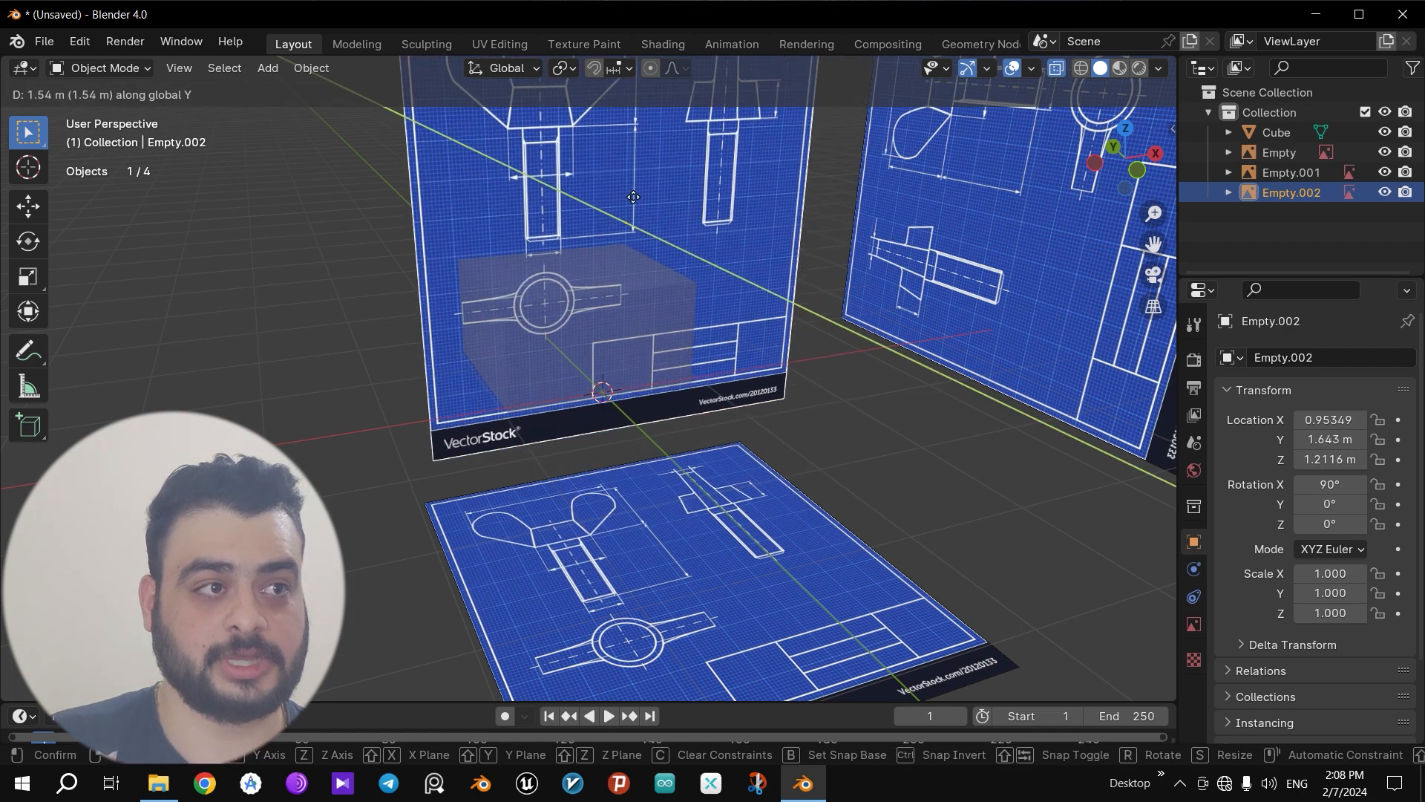
pyautogui.click(1143, 109)
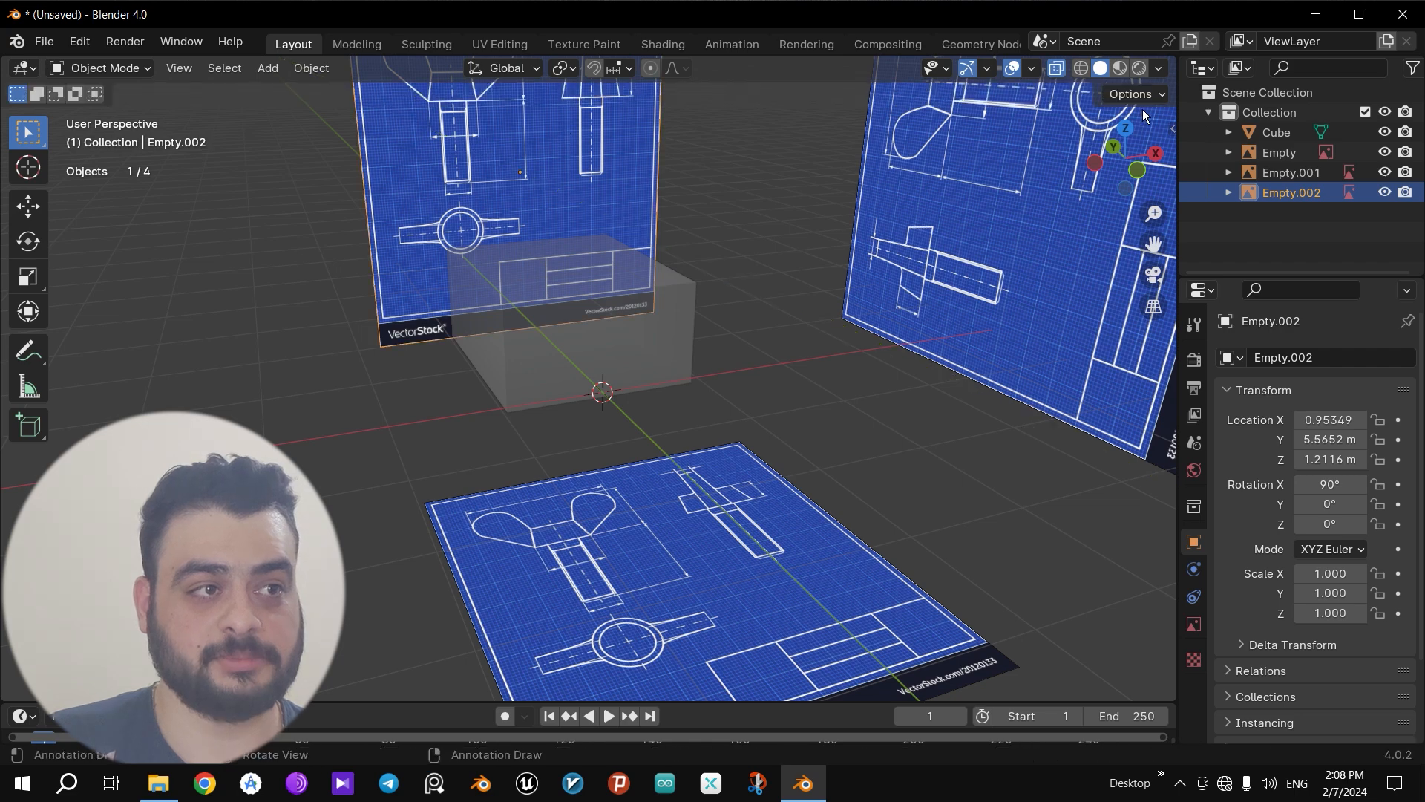
pyautogui.click(1138, 172)
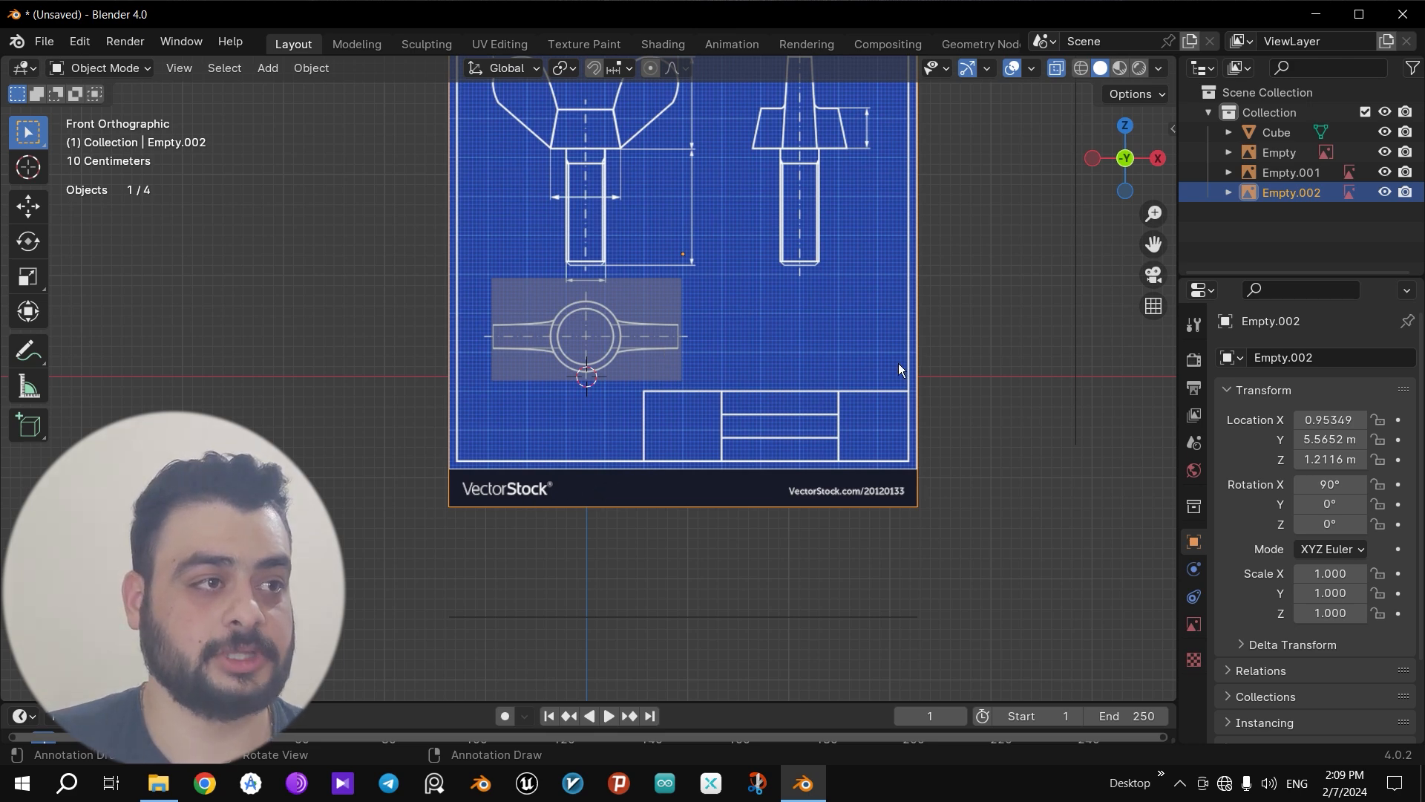
pyautogui.moveTo(1125, 159); pyautogui.dragTo(1273, 180)
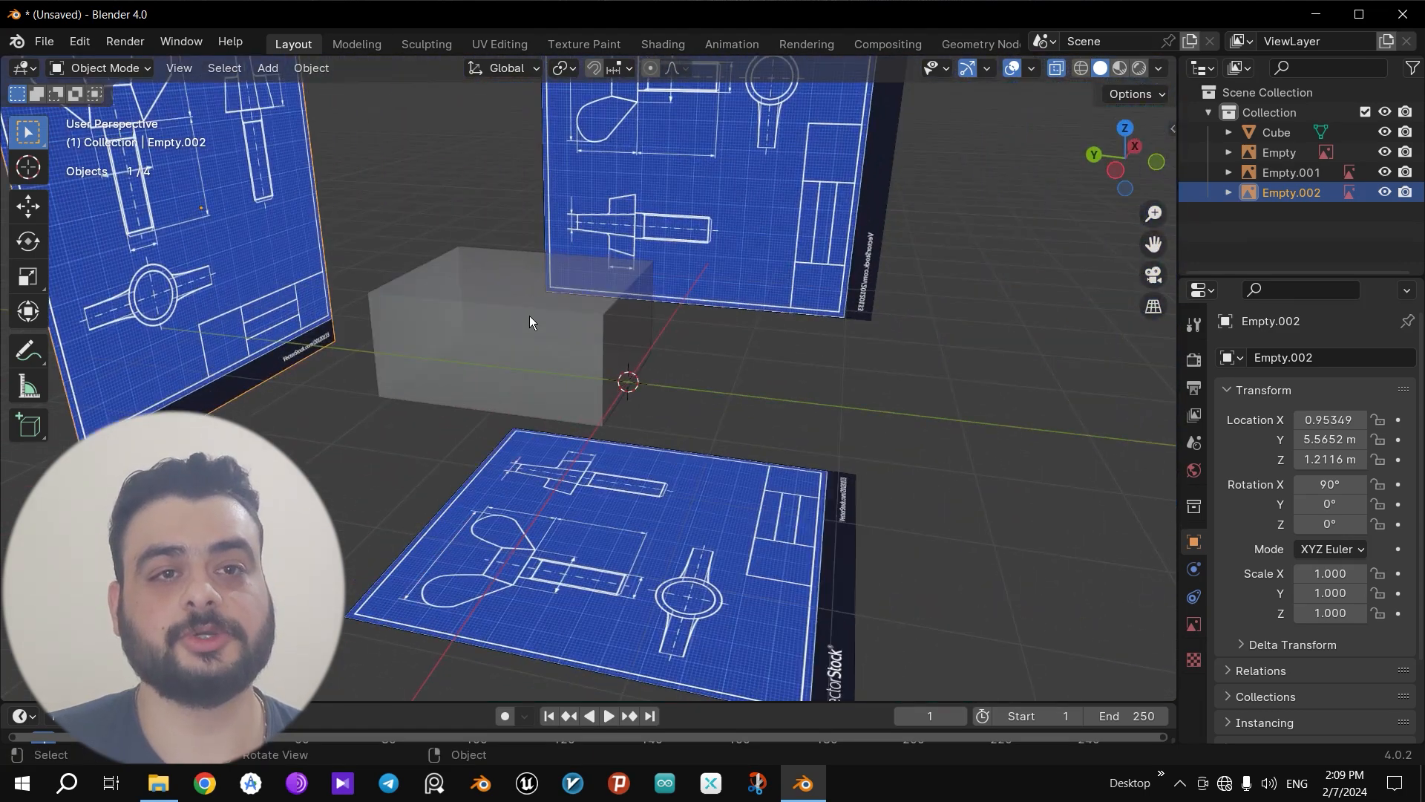
# Step: With the cube hidden and all three blueprints selected, try opacity 0.436 on the active side image, and reset it to 1.000 with opacity disabled
pyautogui.click(769, 213)
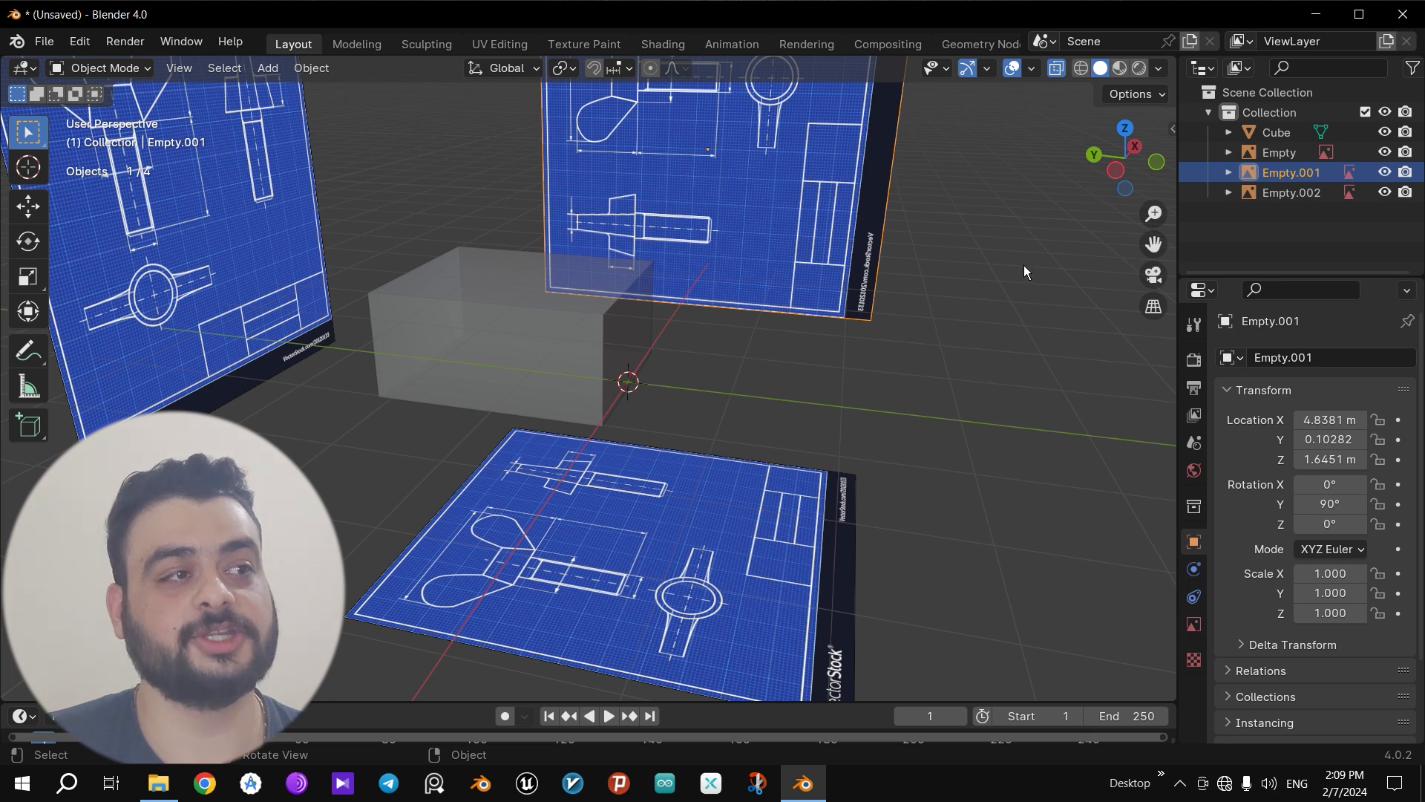
pyautogui.click(1385, 133)
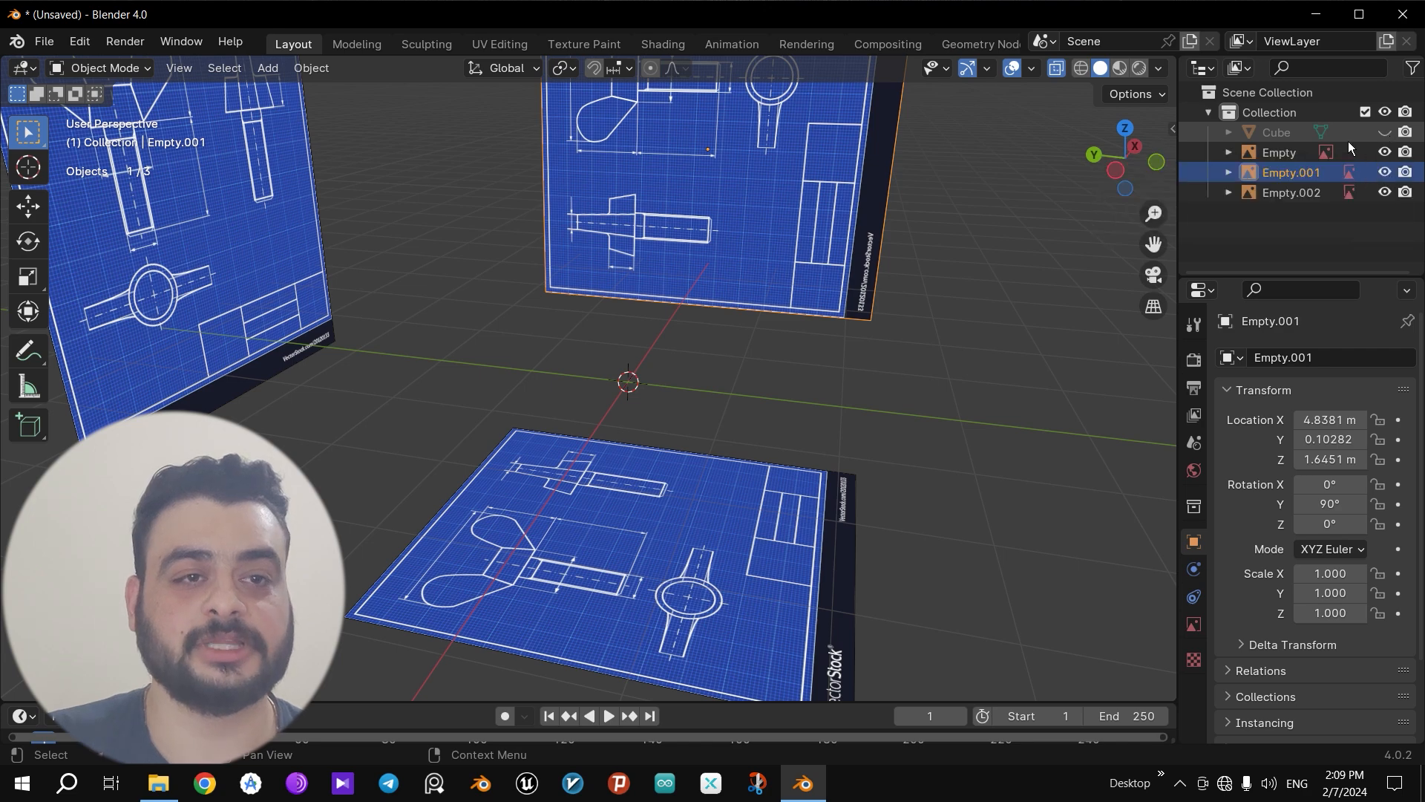
pyautogui.moveTo(1011, 562); pyautogui.dragTo(191, 65)
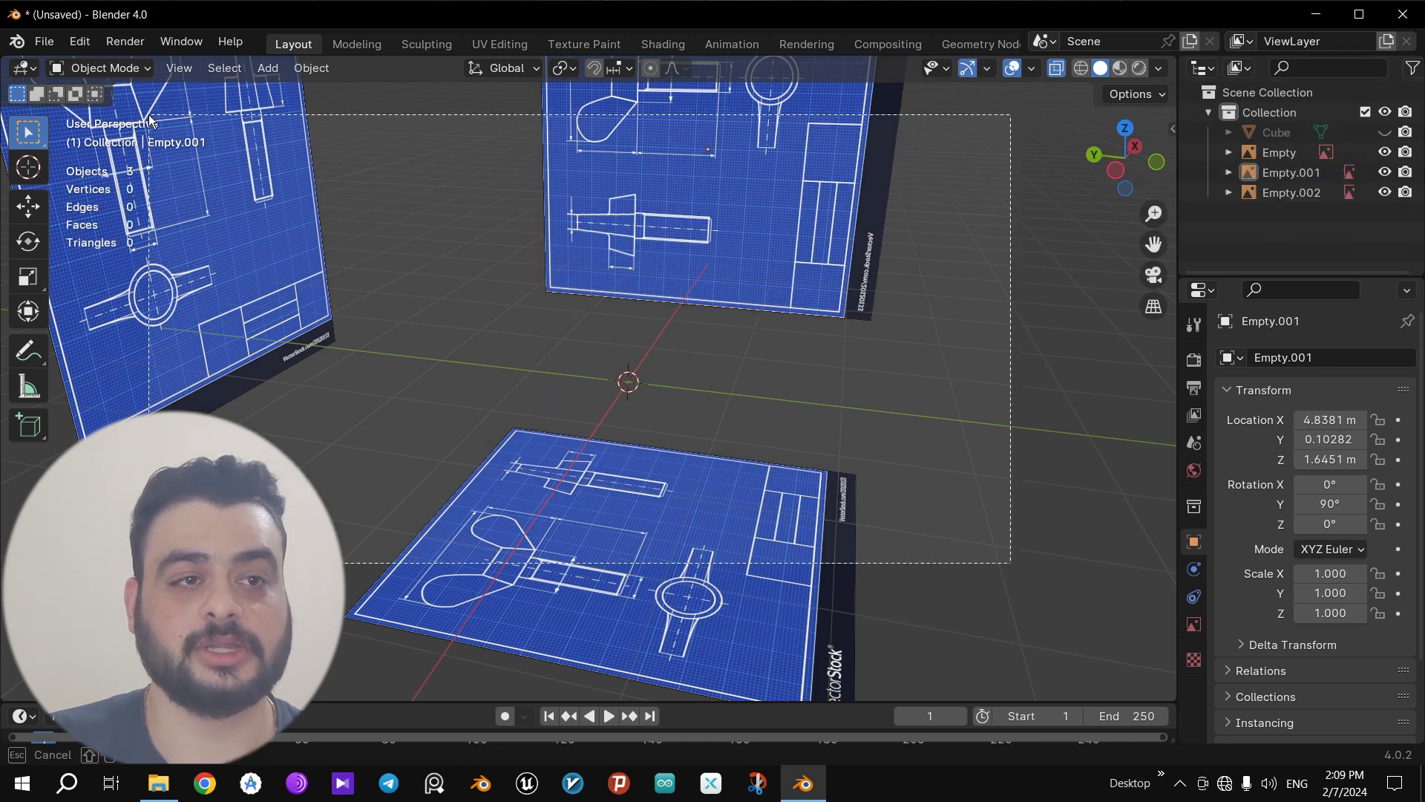
pyautogui.click(1194, 625)
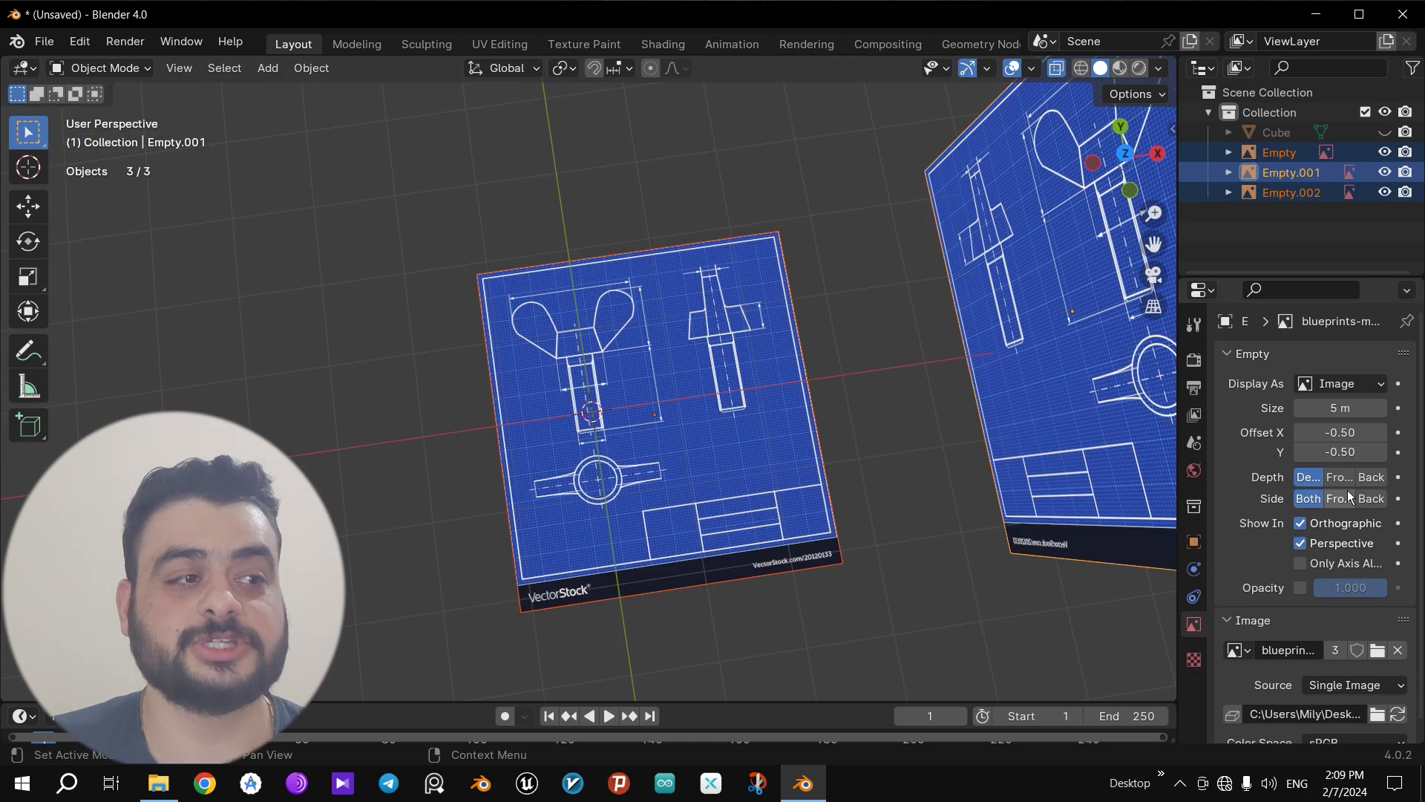
pyautogui.click(1297, 588)
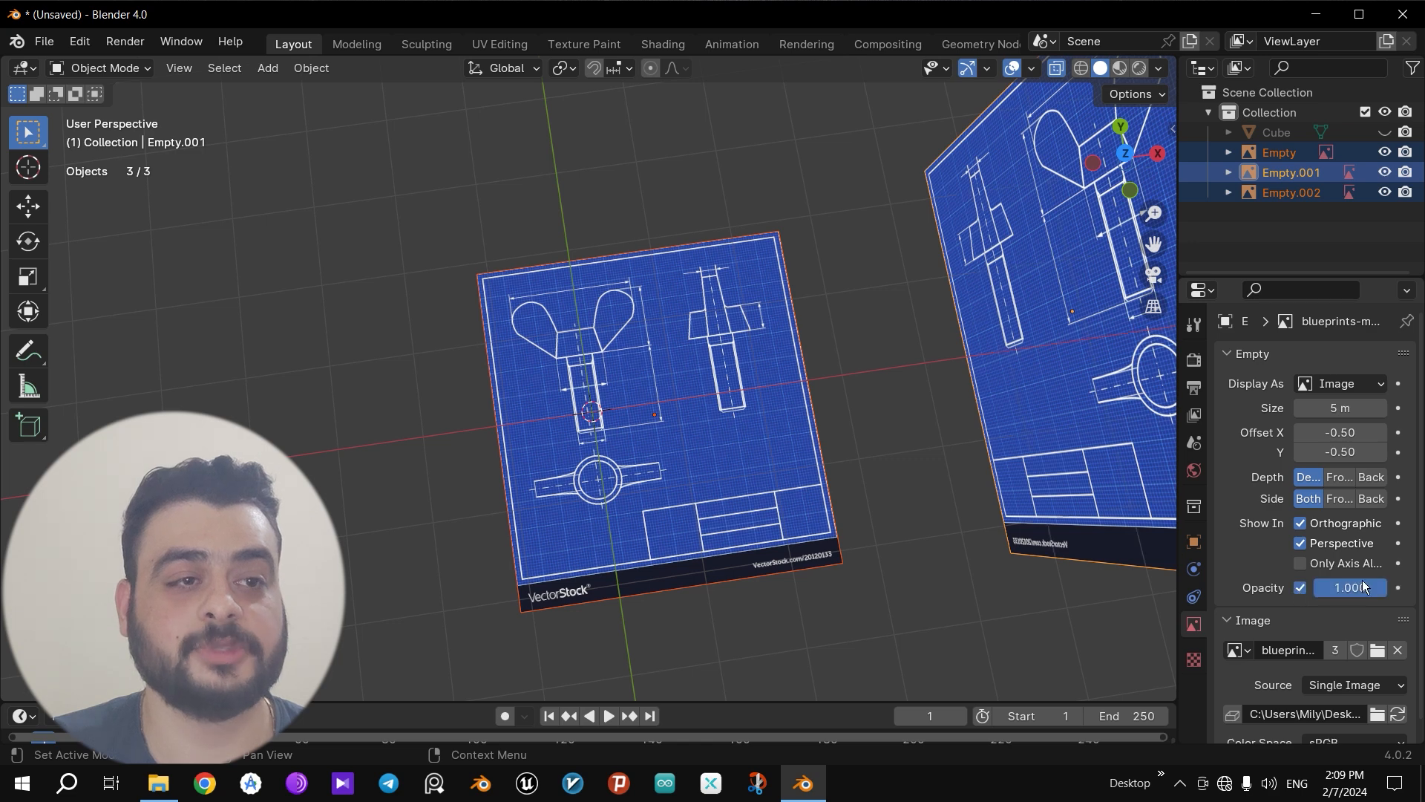
pyautogui.moveTo(1375, 590); pyautogui.dragTo(1345, 590)
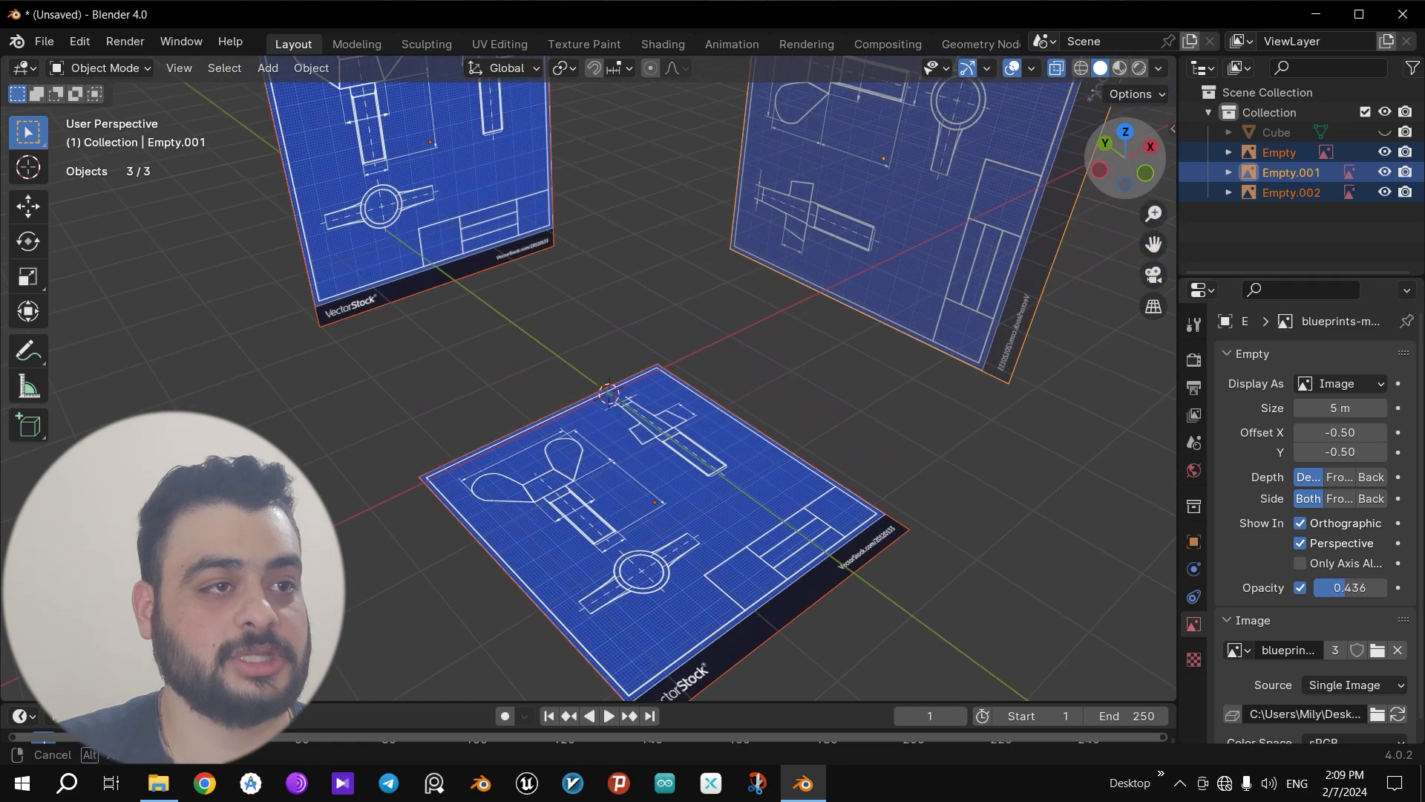
pyautogui.moveTo(1127, 159); pyautogui.dragTo(1127, 143)
pyautogui.moveTo(1150, 241); pyautogui.dragTo(1145, 325)
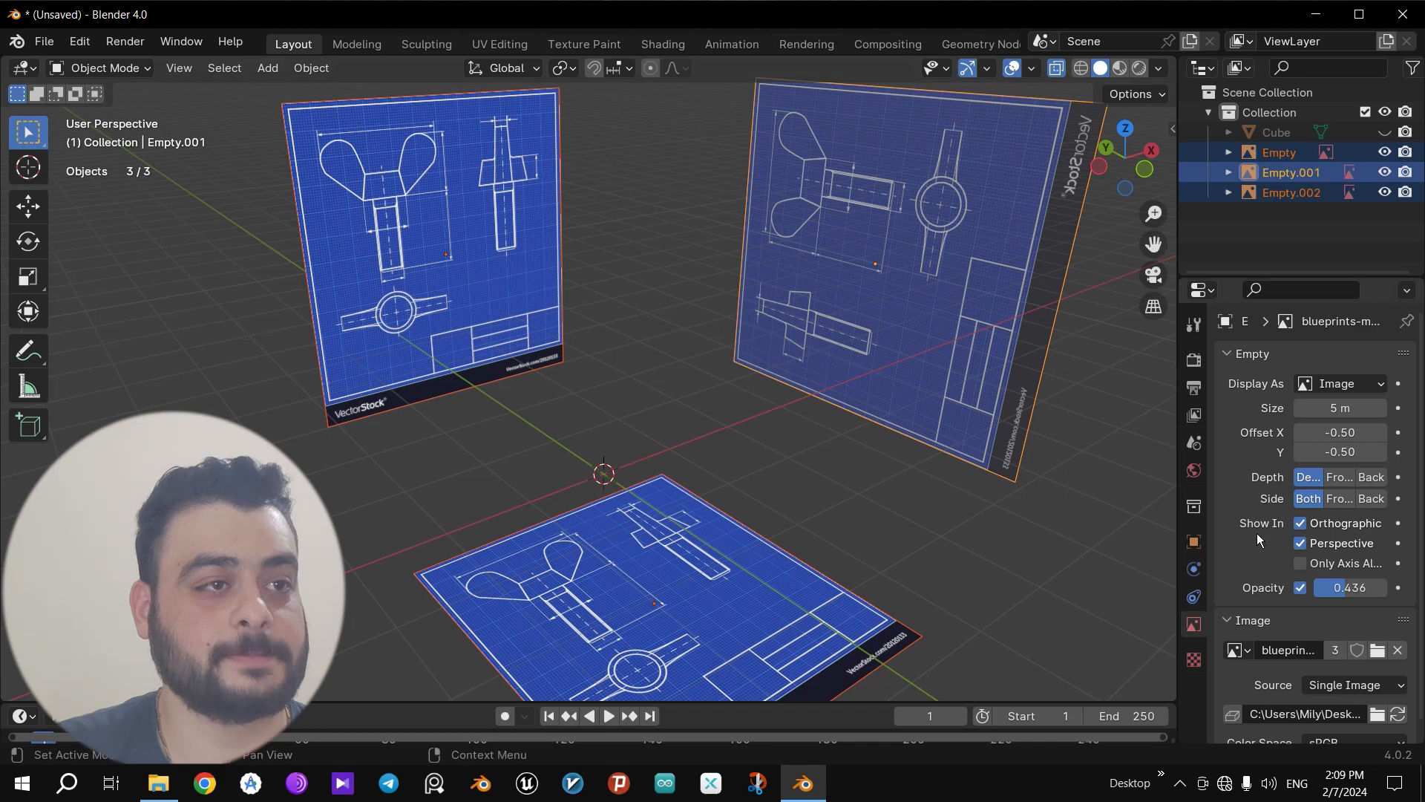
pyautogui.moveTo(1345, 587); pyautogui.dragTo(1386, 587)
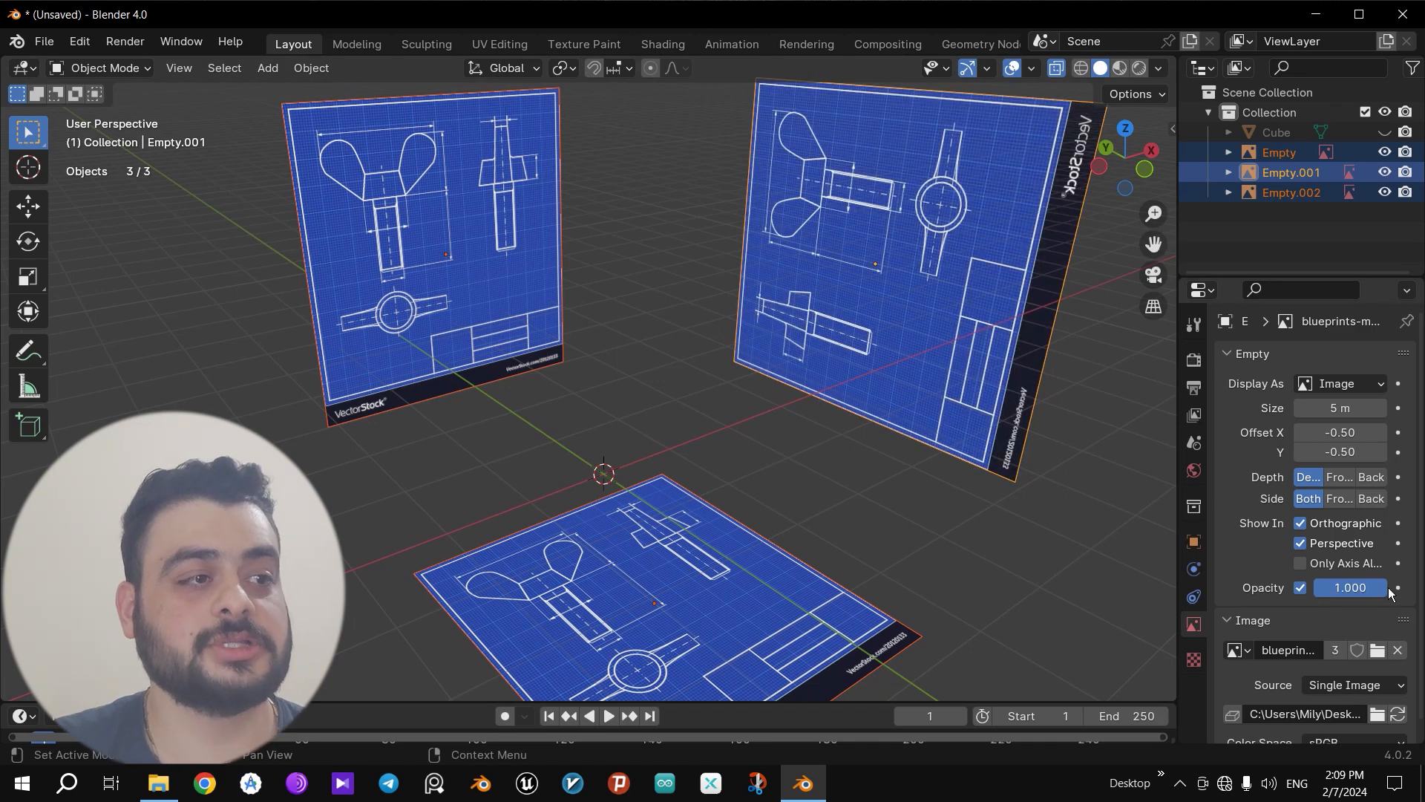
pyautogui.click(1299, 587)
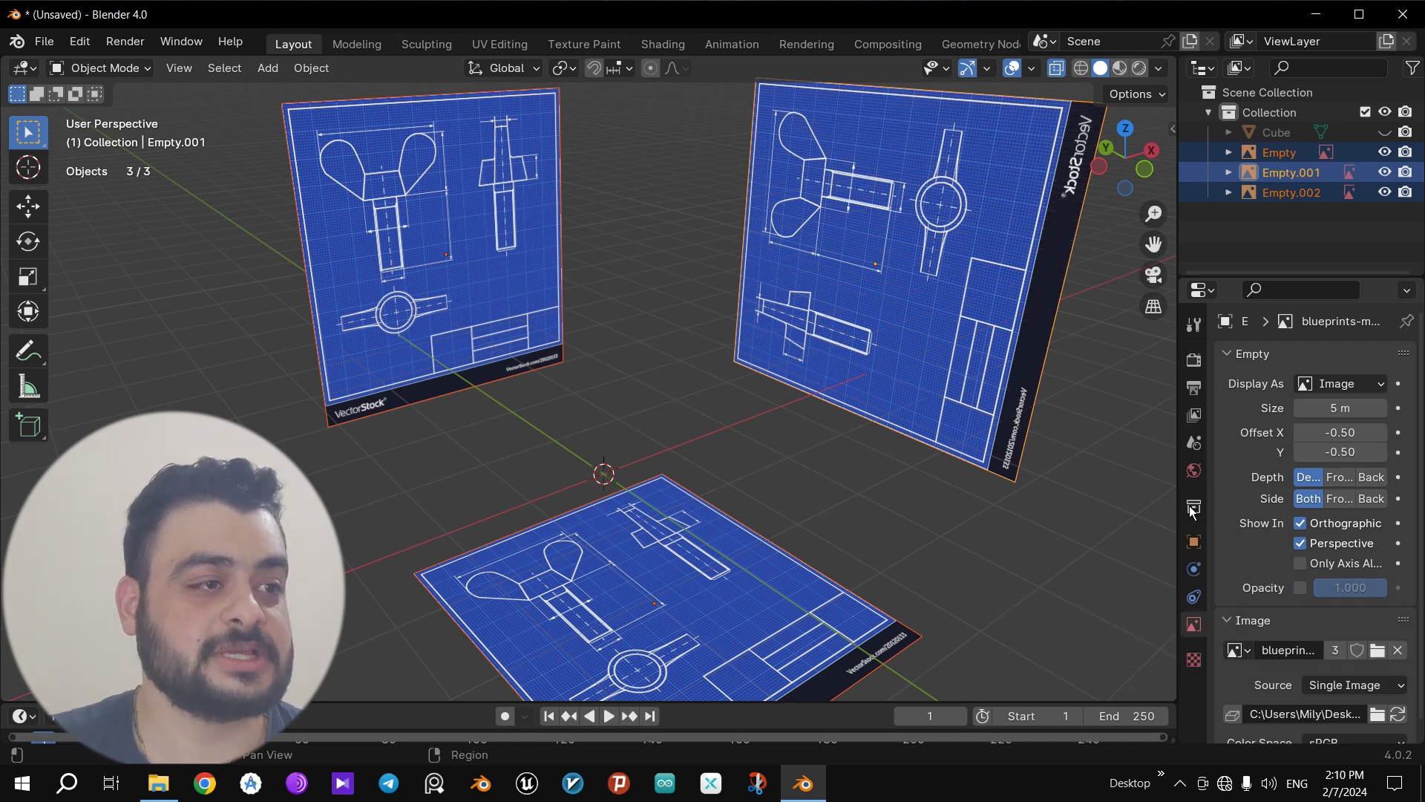
# Step: Unhide the cube in the left view with X-ray display off, and select the side blueprint at positive X
pyautogui.press('ctrl+KP_3')
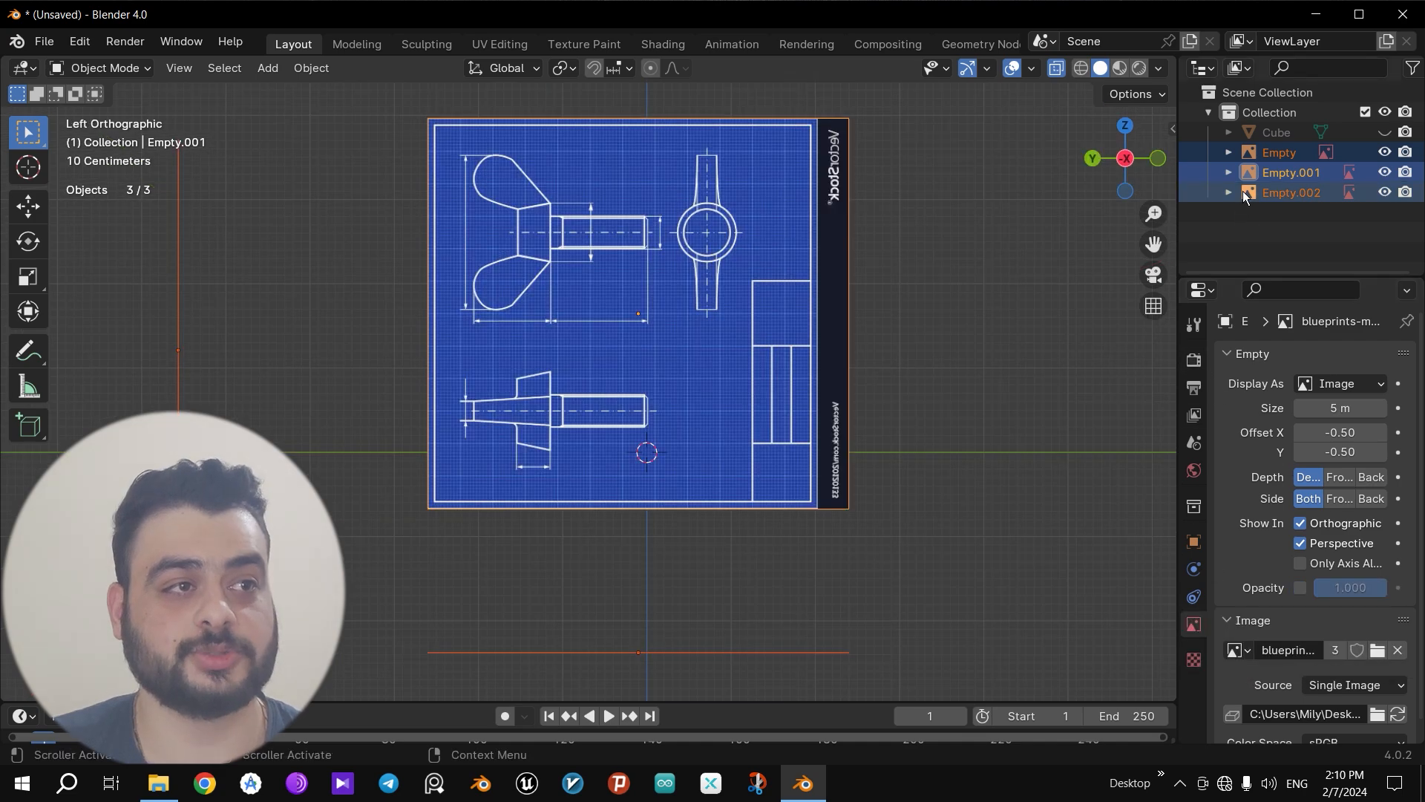
pyautogui.click(1385, 132)
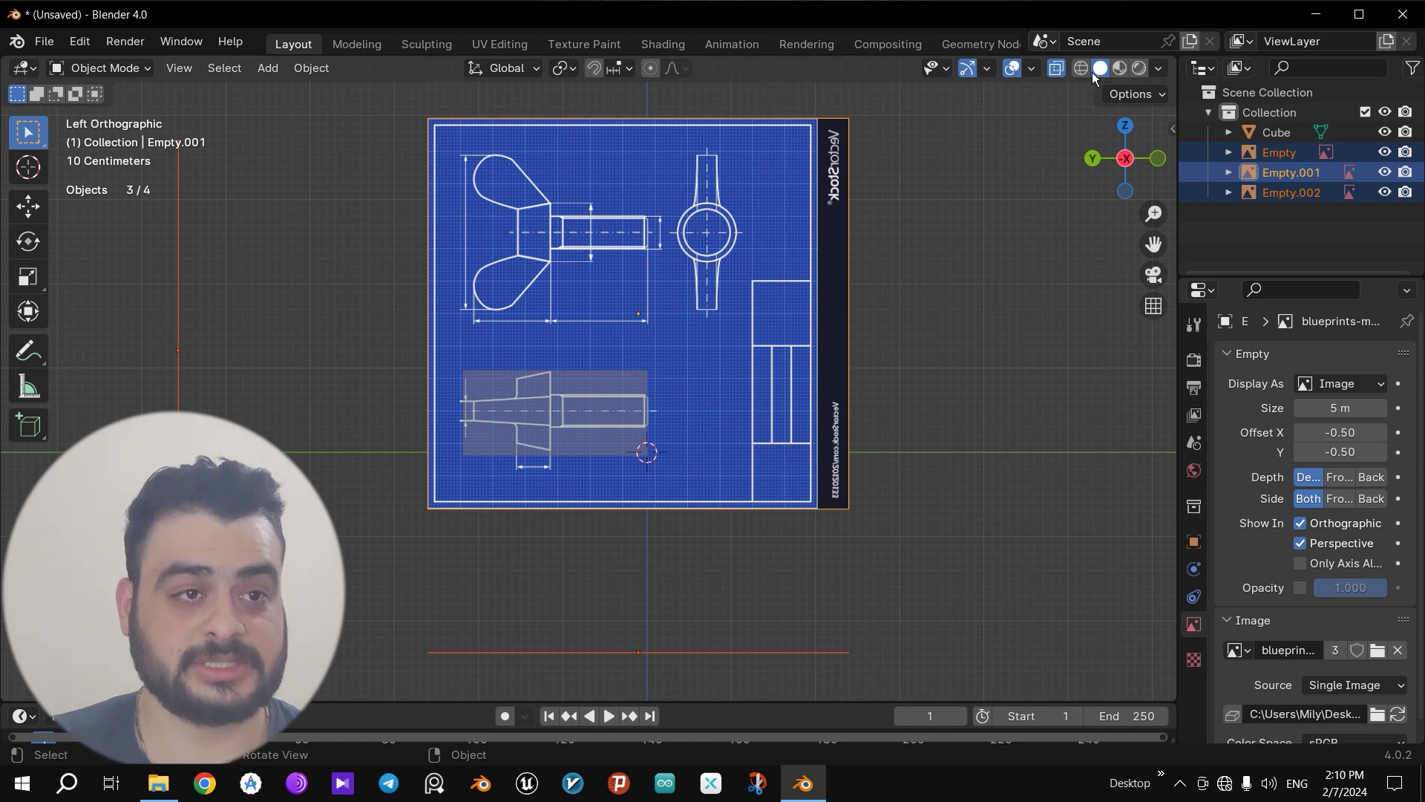
pyautogui.hotkey('alt', 'z')
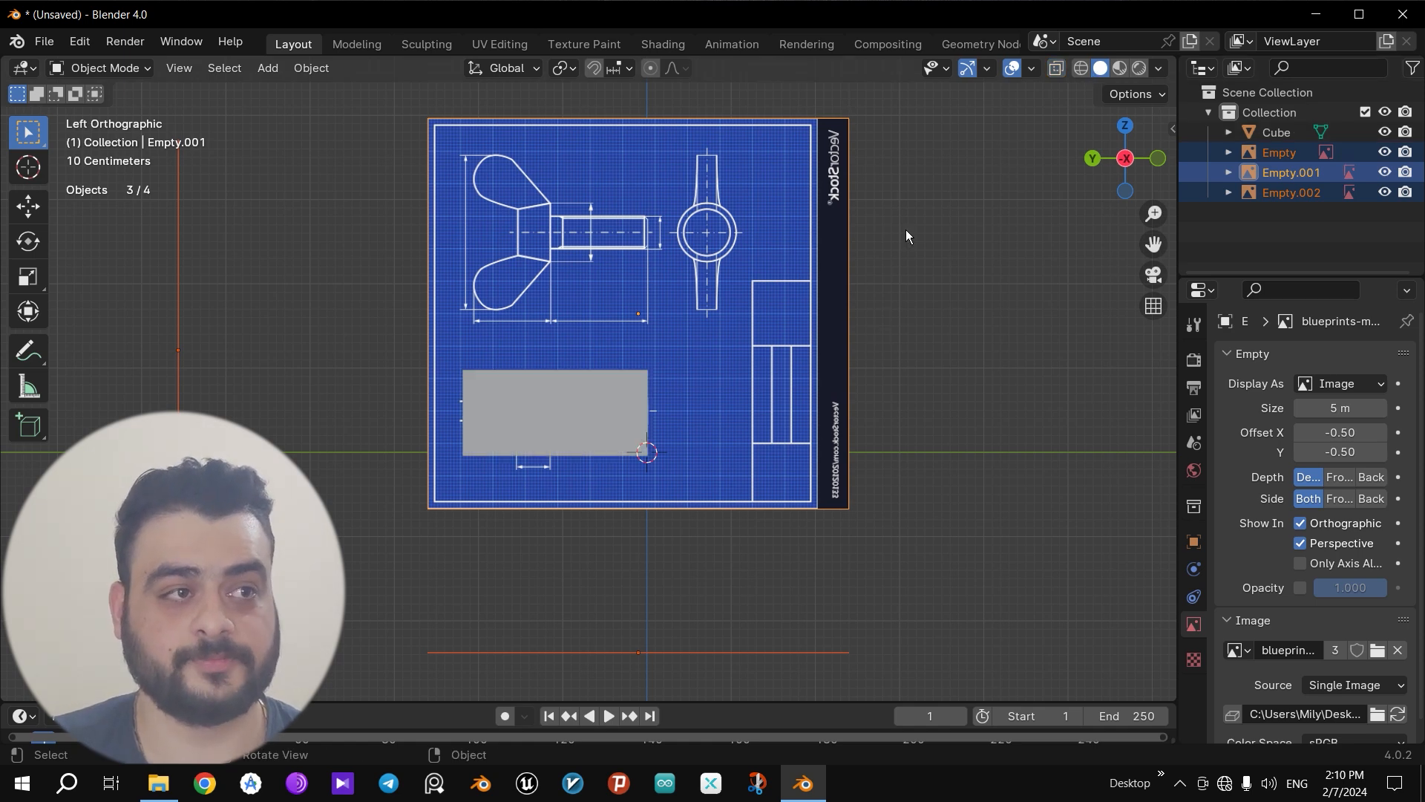
pyautogui.moveTo(1123, 169); pyautogui.dragTo(978, 252)
pyautogui.click(940, 288)
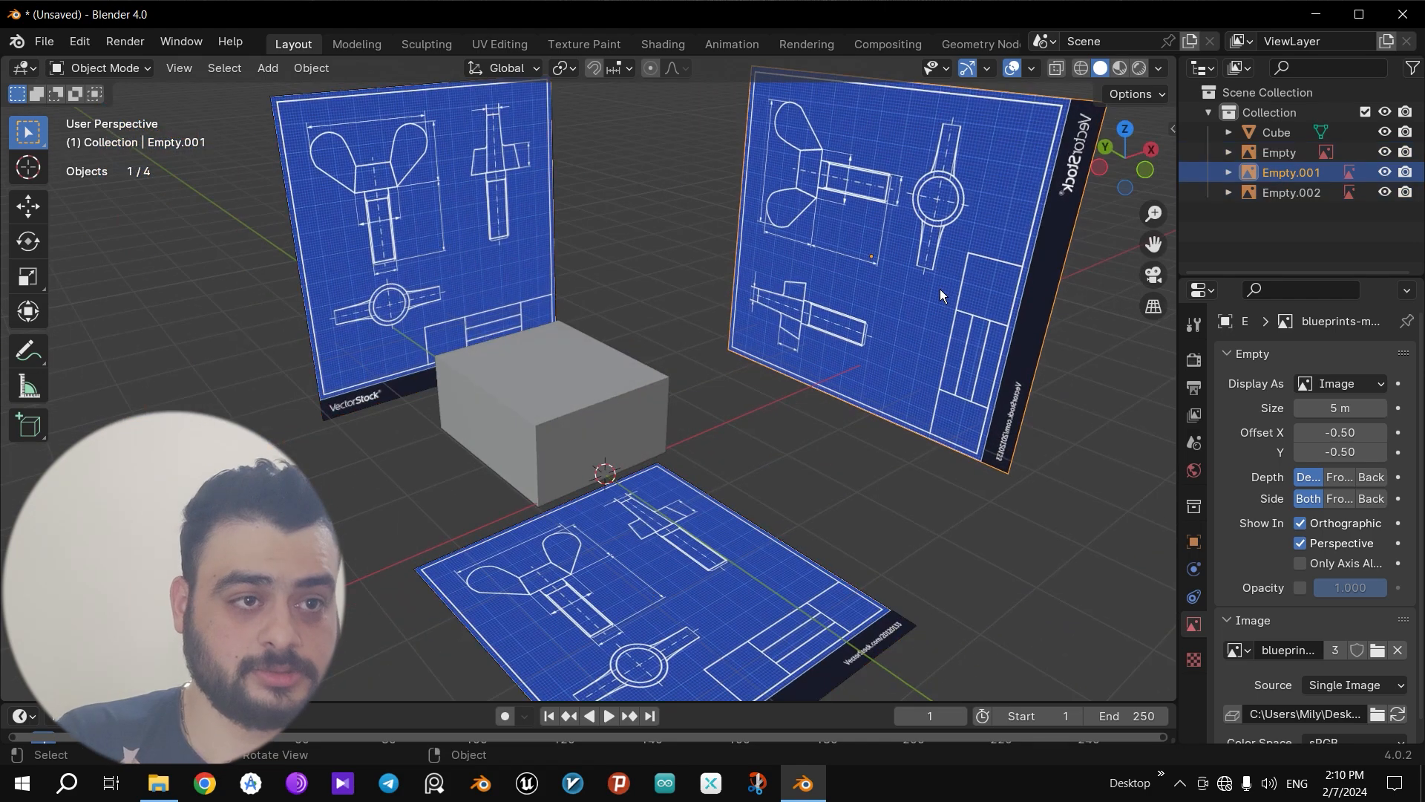
pyautogui.press('g')
pyautogui.press('x')
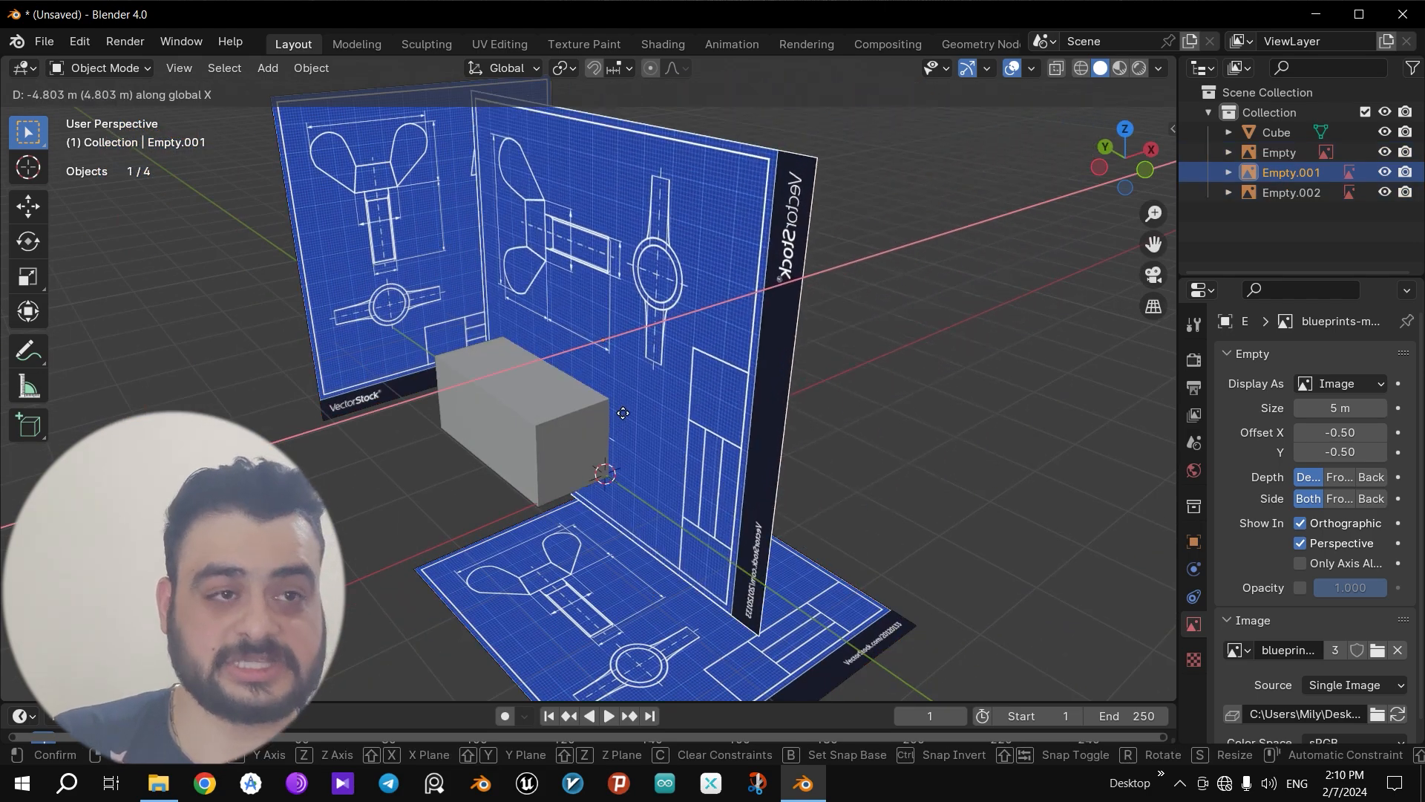
pyautogui.press('Escape')
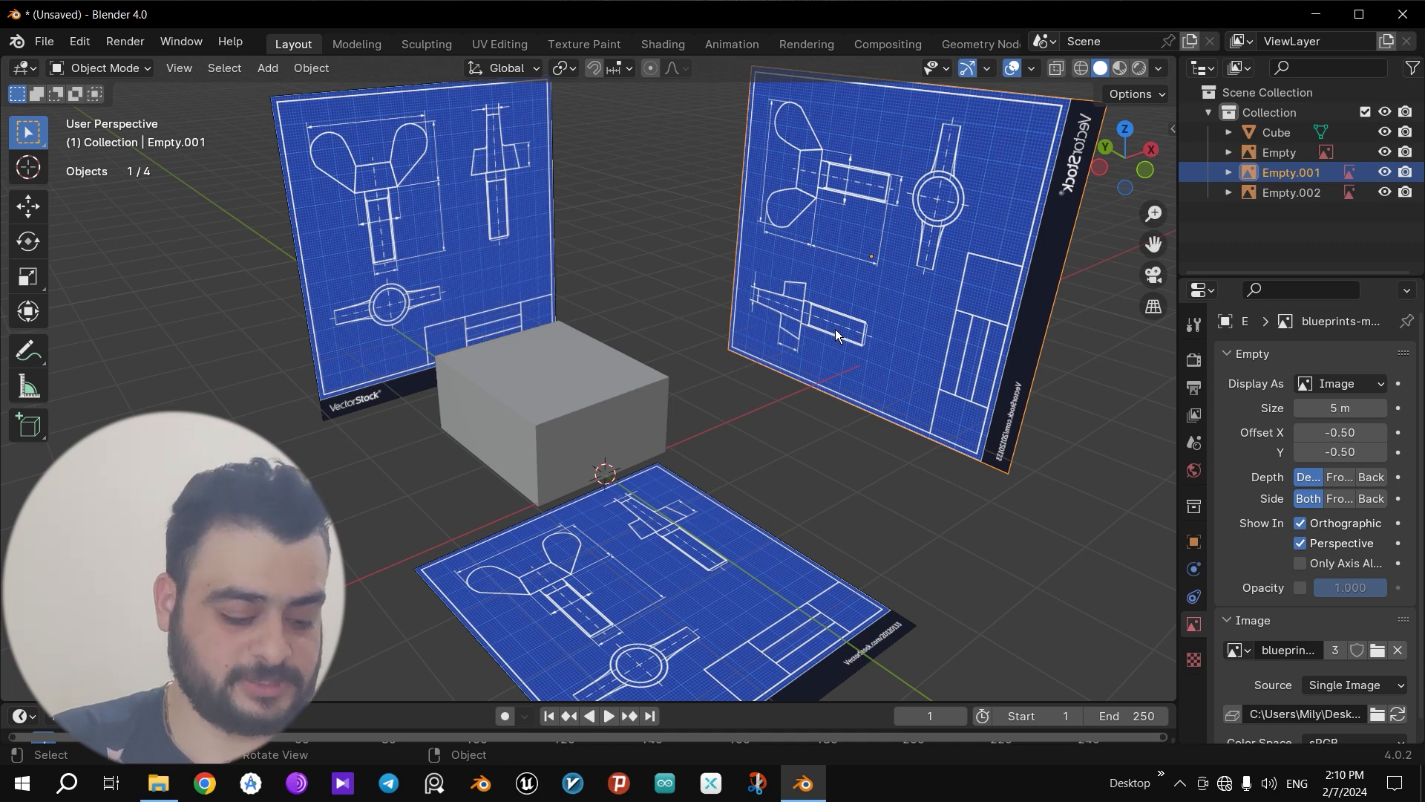
# Step: Duplicate the side blueprint along negative X, placing the copy clear of the cube on its opposite side
pyautogui.hotkey('shift', 'd')
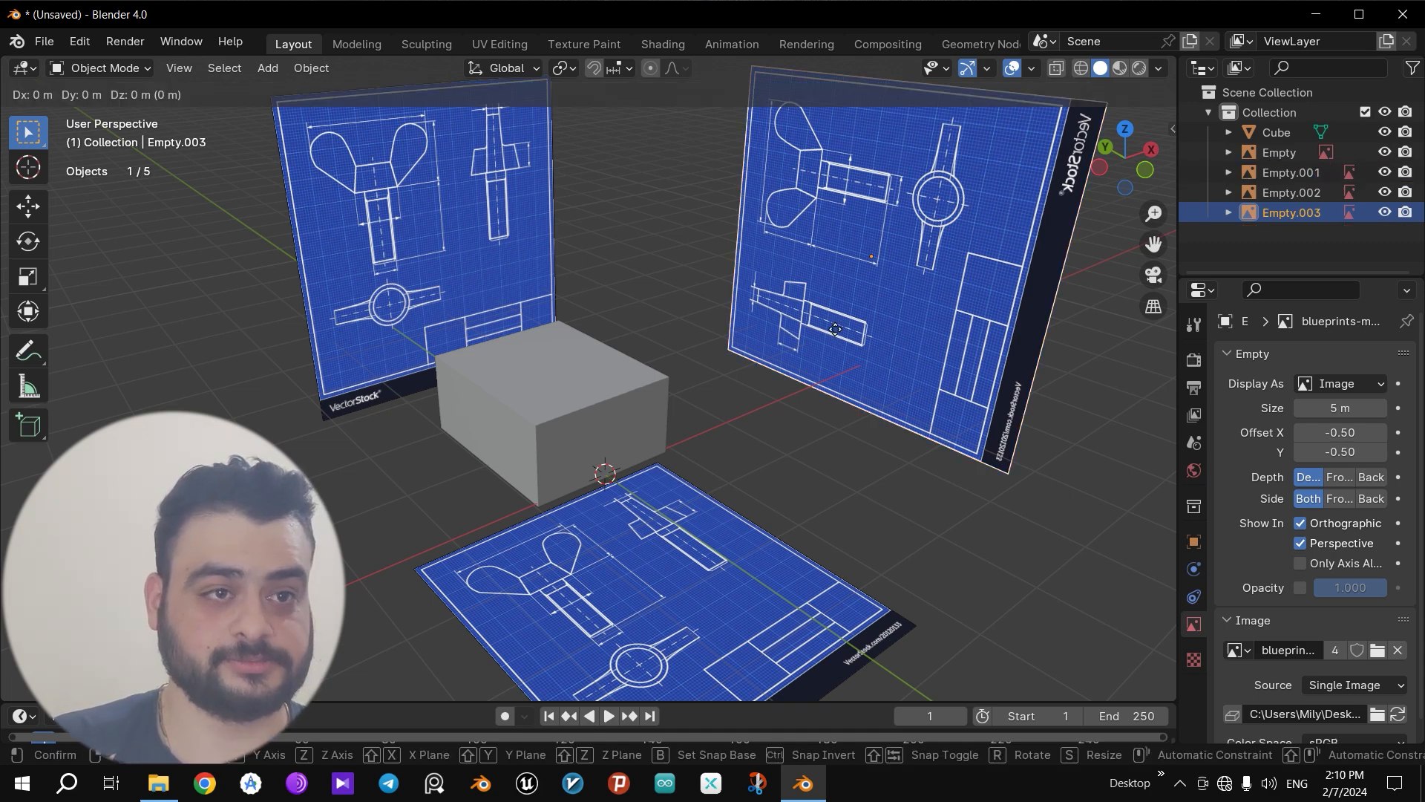
pyautogui.press('x')
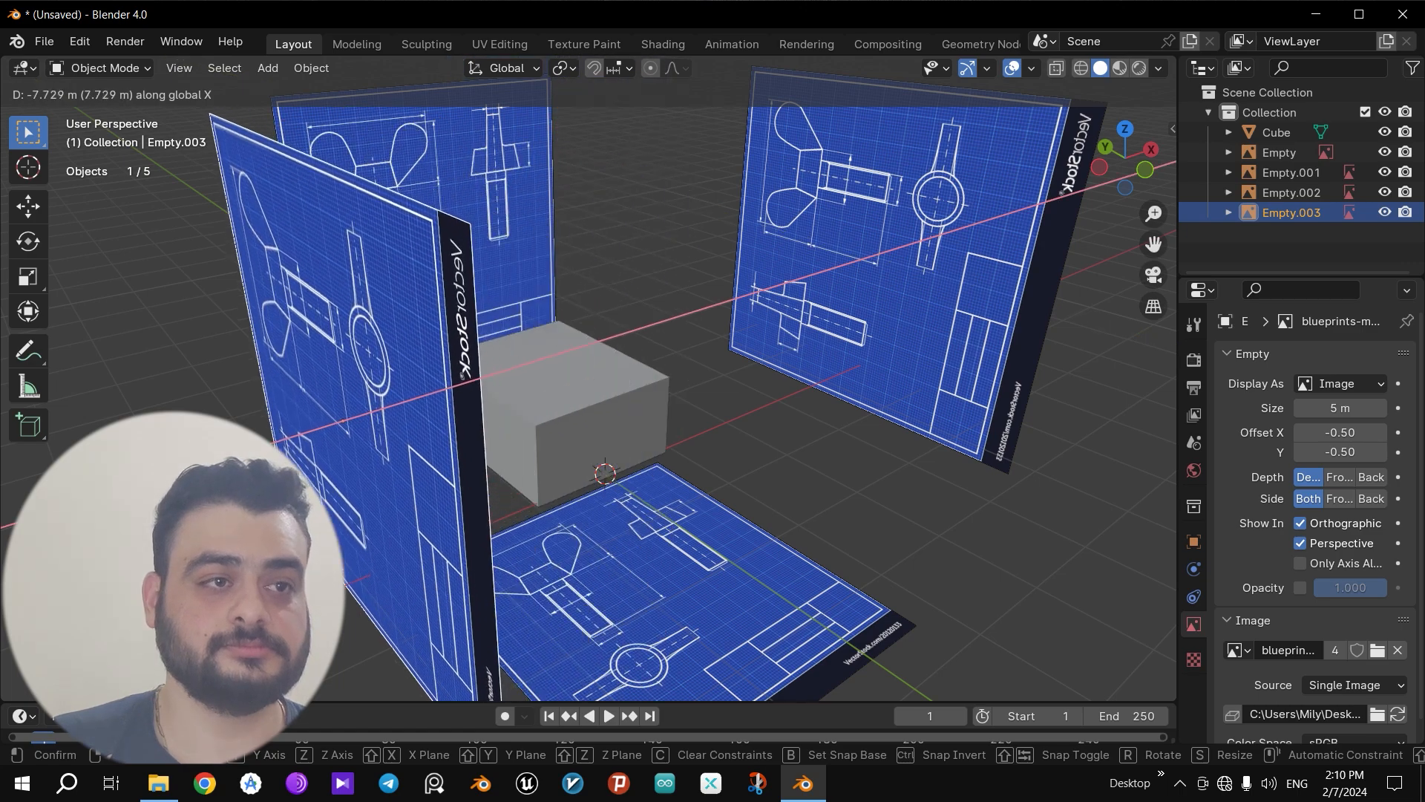
pyautogui.click(368, 507)
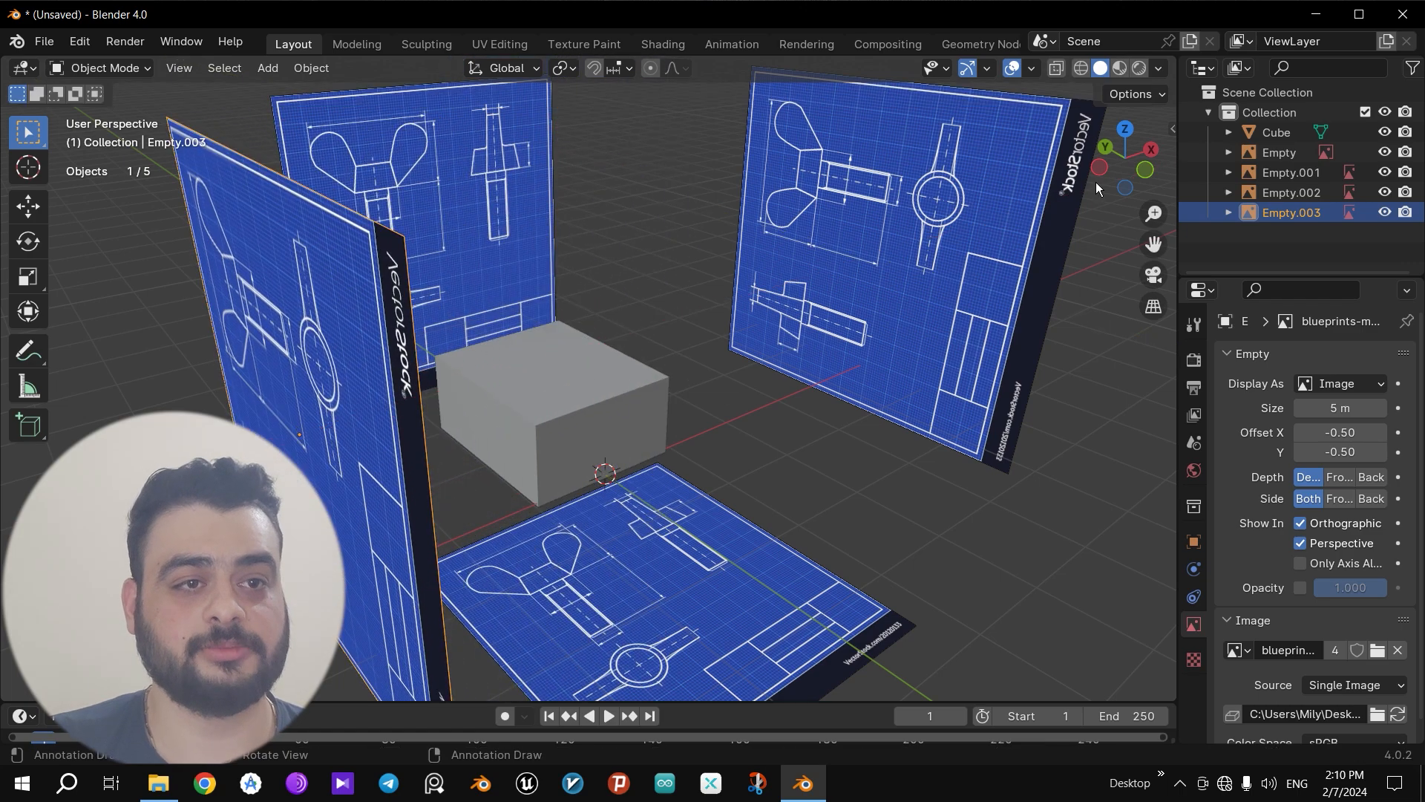
pyautogui.moveTo(1117, 165); pyautogui.dragTo(1089, 220)
pyautogui.scroll(4, 1122, 164)
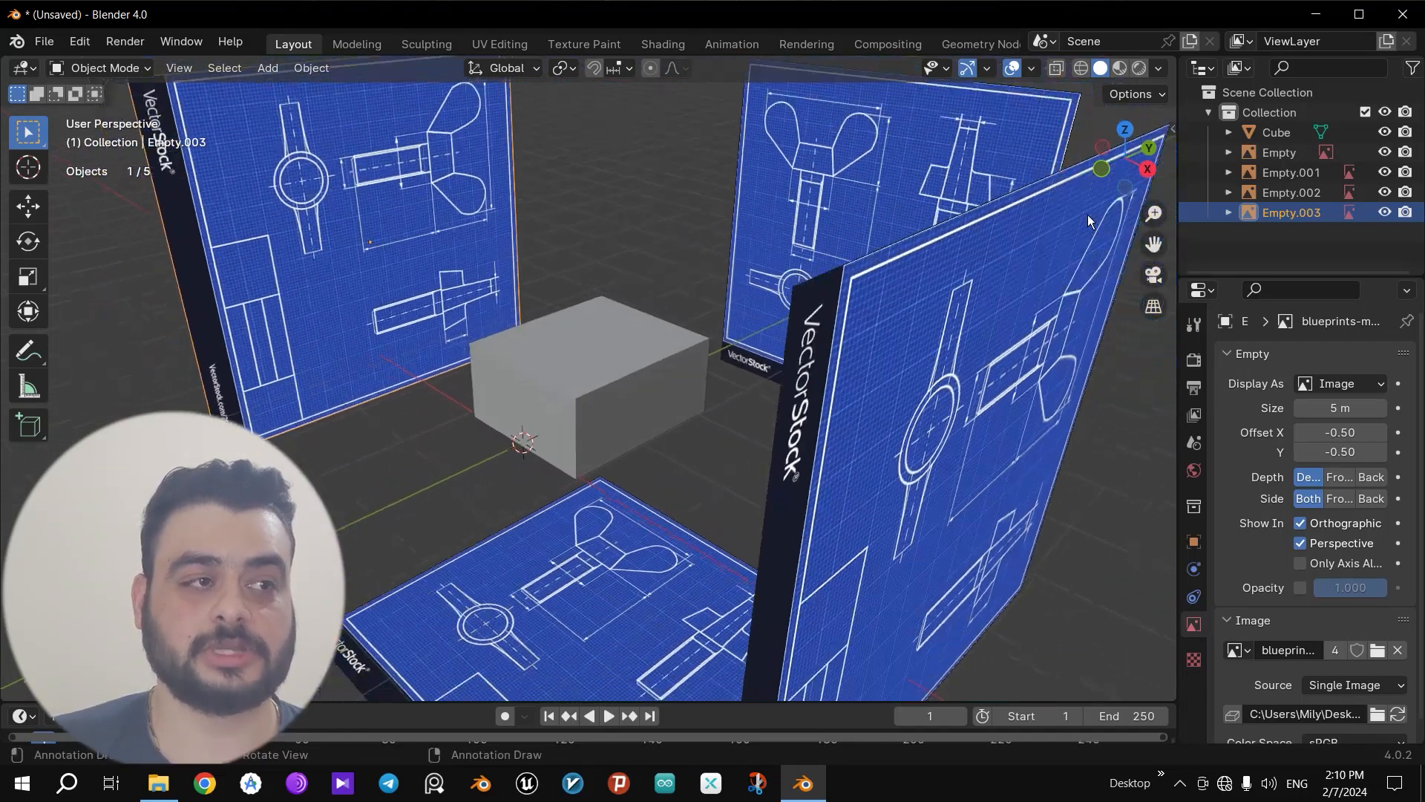
pyautogui.scroll(-3, 873, 425)
# Step: Set the original side blueprint at positive X to display only on its Back side
pyautogui.click(773, 465)
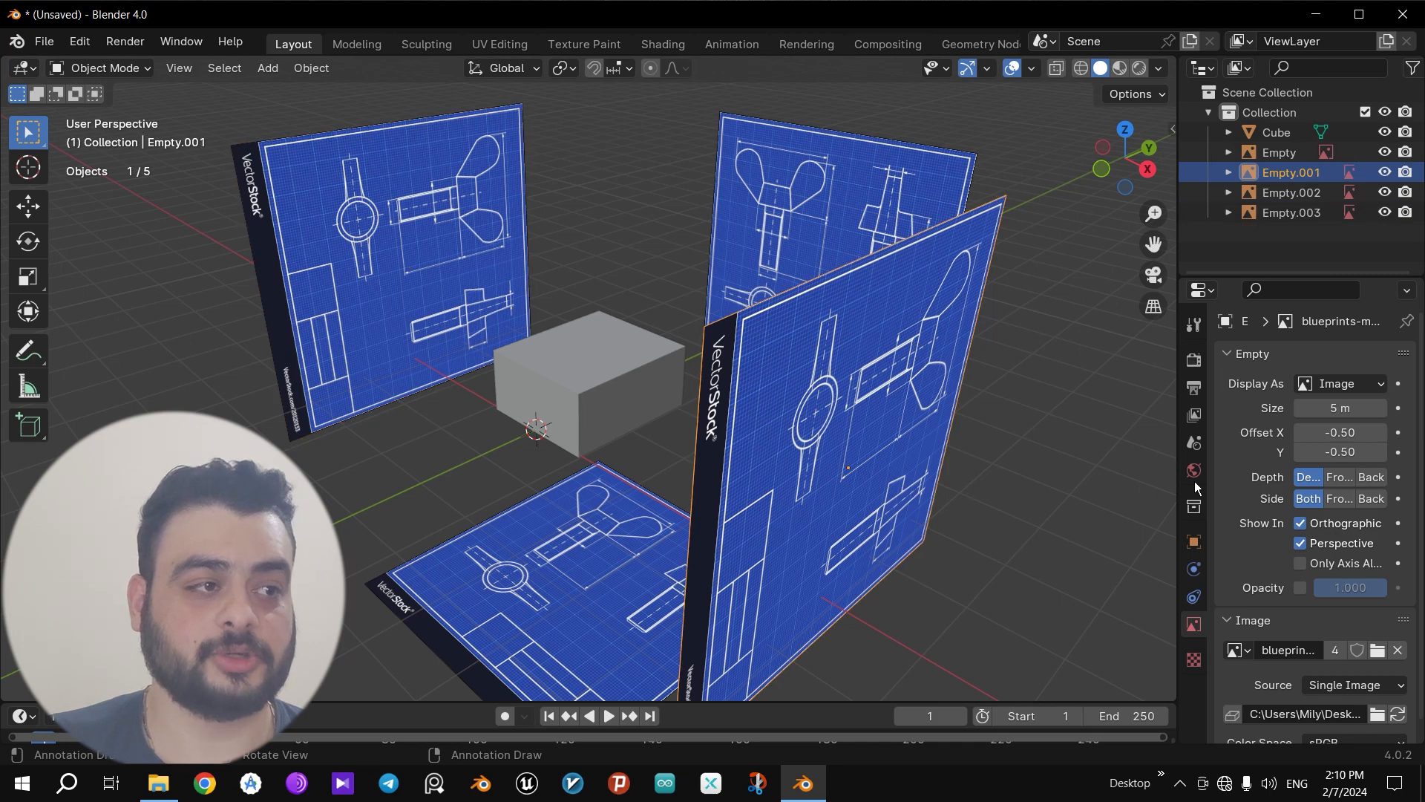
pyautogui.click(1344, 499)
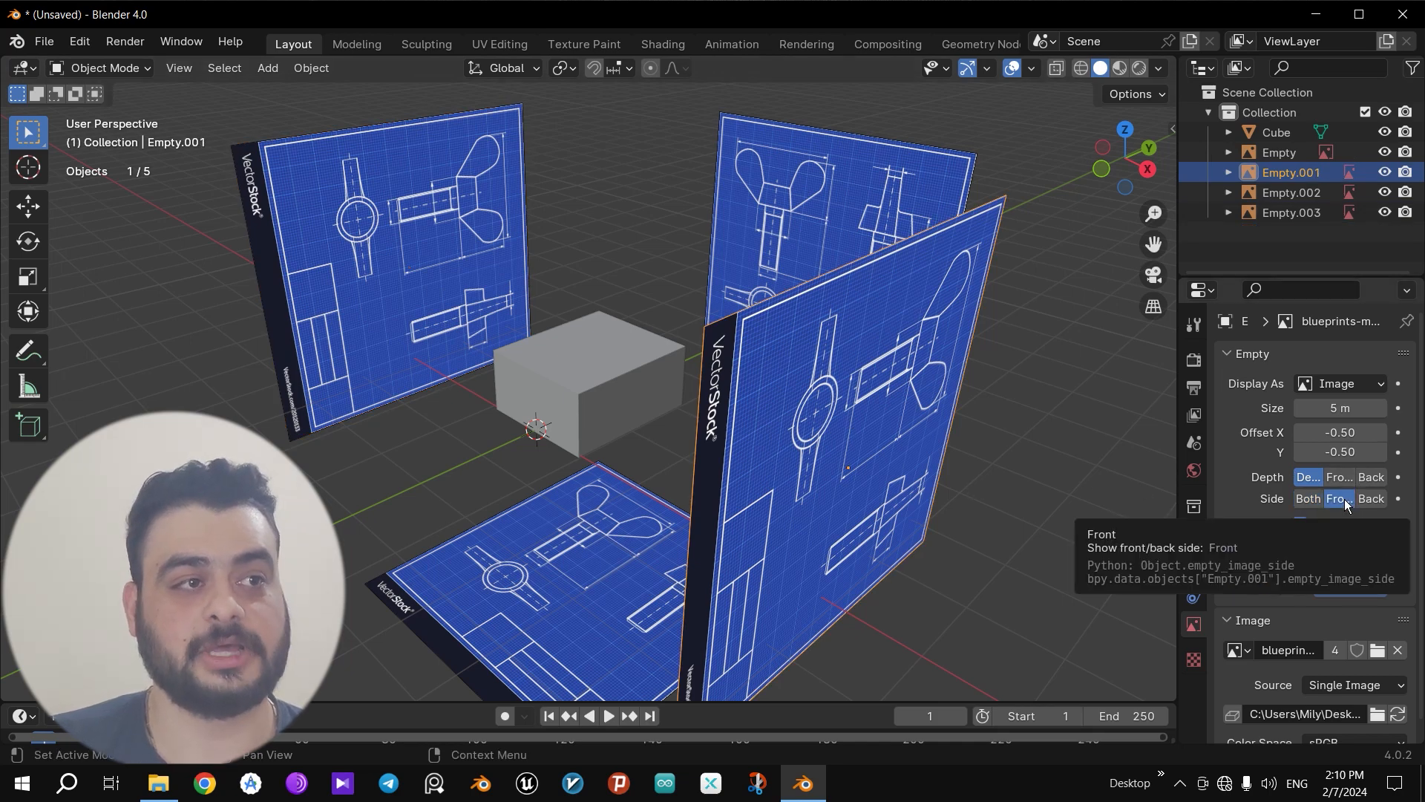
pyautogui.click(1371, 499)
pyautogui.moveTo(839, 438); pyautogui.dragTo(969, 457, button='middle')
pyautogui.moveTo(1154, 244); pyautogui.dragTo(1226, 276)
pyautogui.moveTo(1130, 177)
pyautogui.mouseDown()
pyautogui.moveTo(1106, 176)
pyautogui.moveTo(1131, 178)
pyautogui.mouseUp()
pyautogui.moveTo(1154, 244); pyautogui.dragTo(1265, 233)
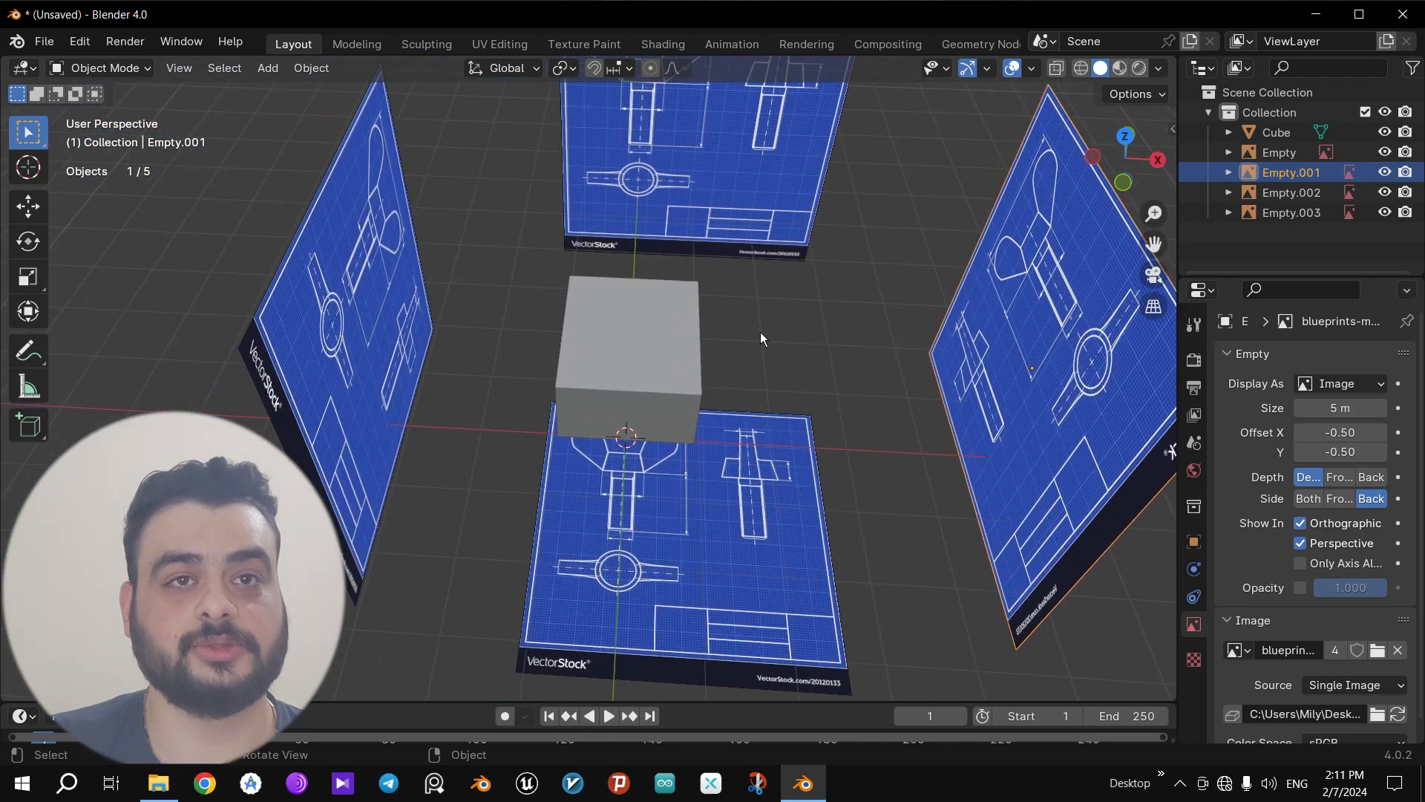
# Step: Select the cube and enable Orbit Around Selection in the Navigation preferences
pyautogui.click(646, 359)
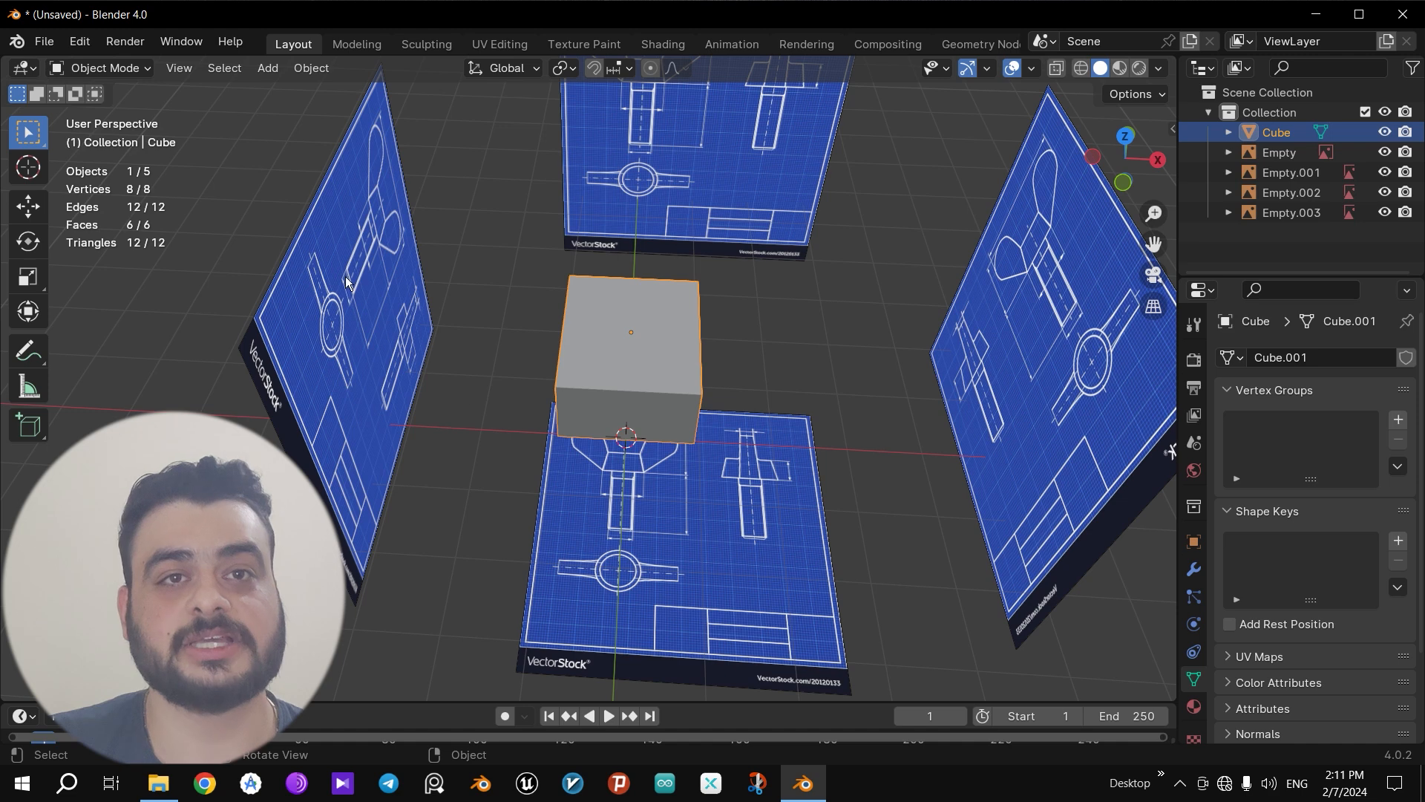
pyautogui.click(74, 45)
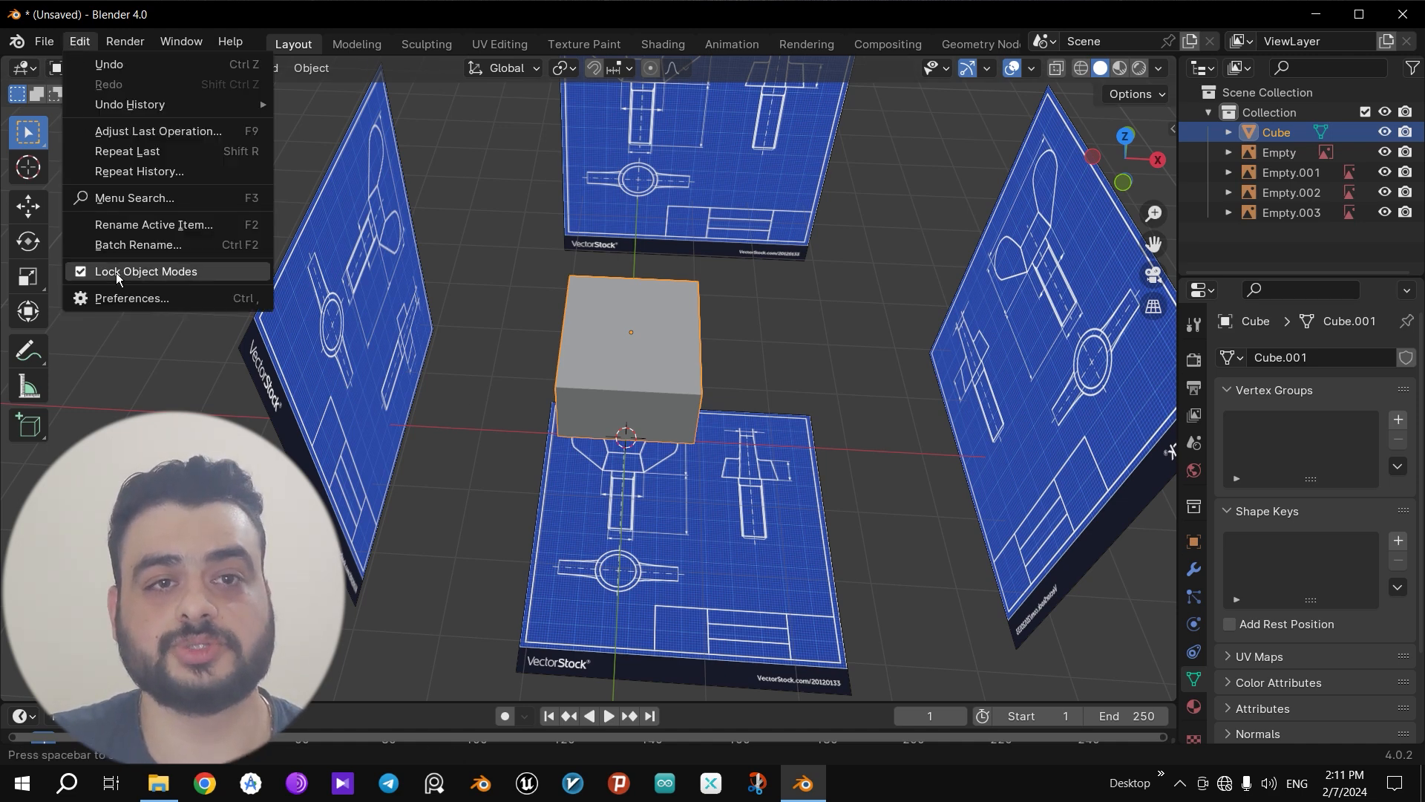
pyautogui.click(118, 297)
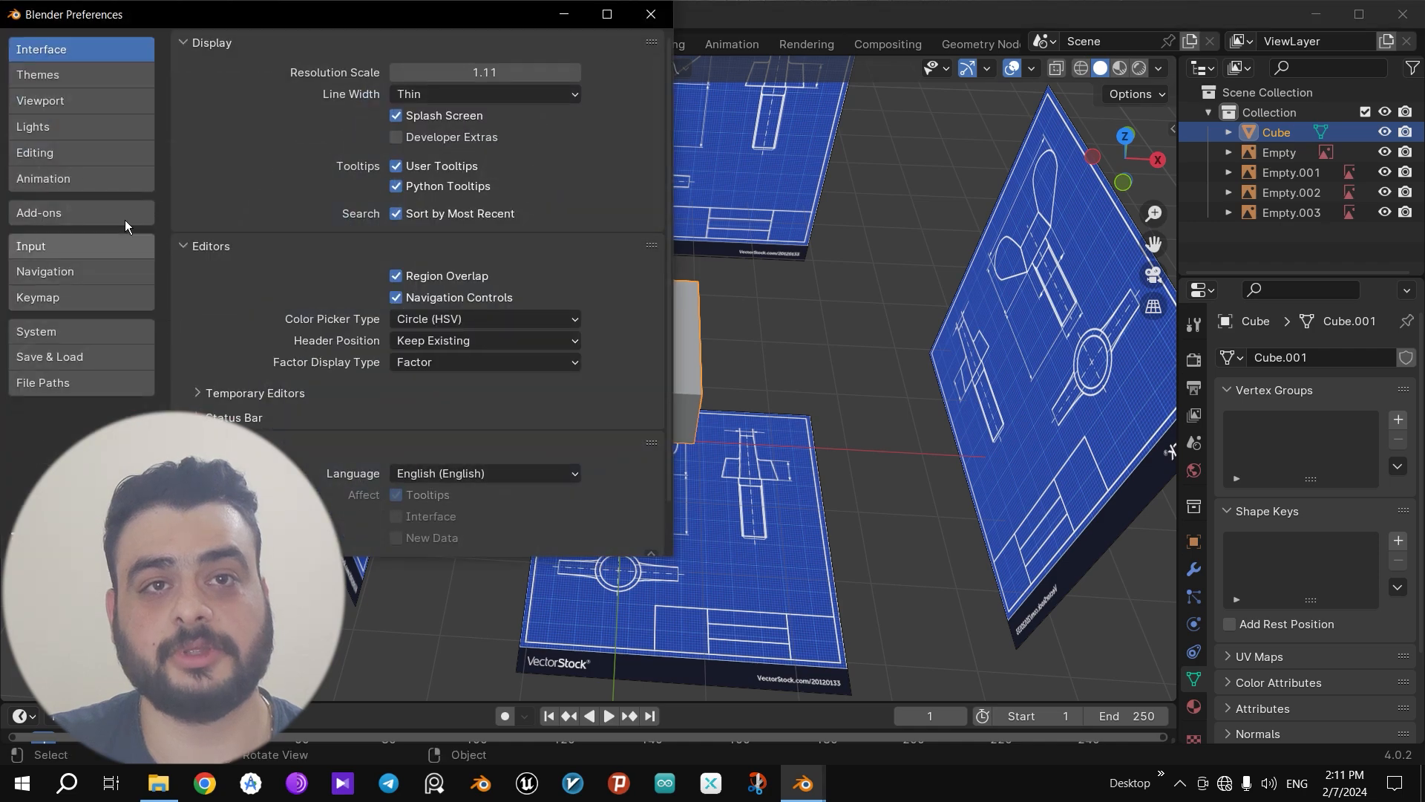
pyautogui.moveTo(84, 18); pyautogui.dragTo(183, 29)
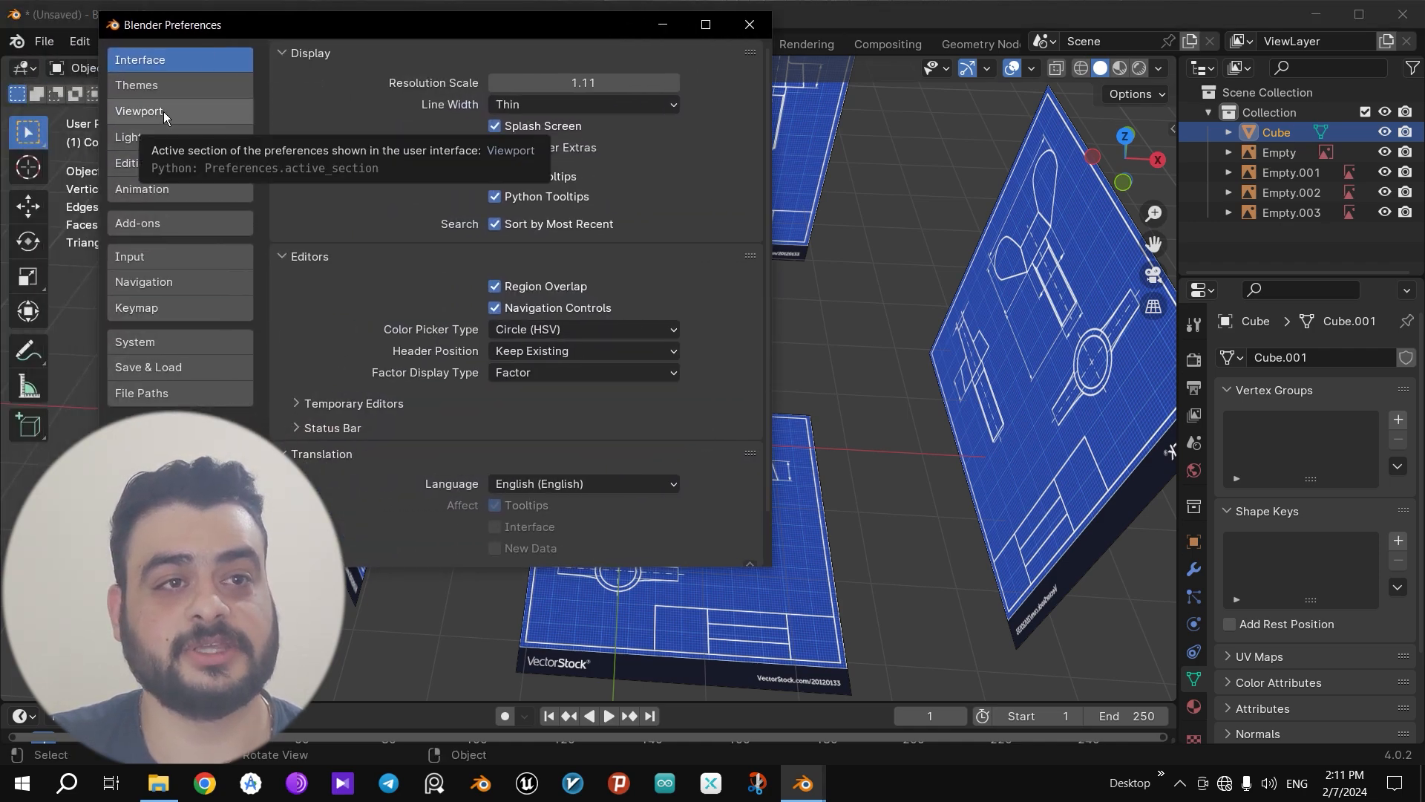
pyautogui.click(160, 289)
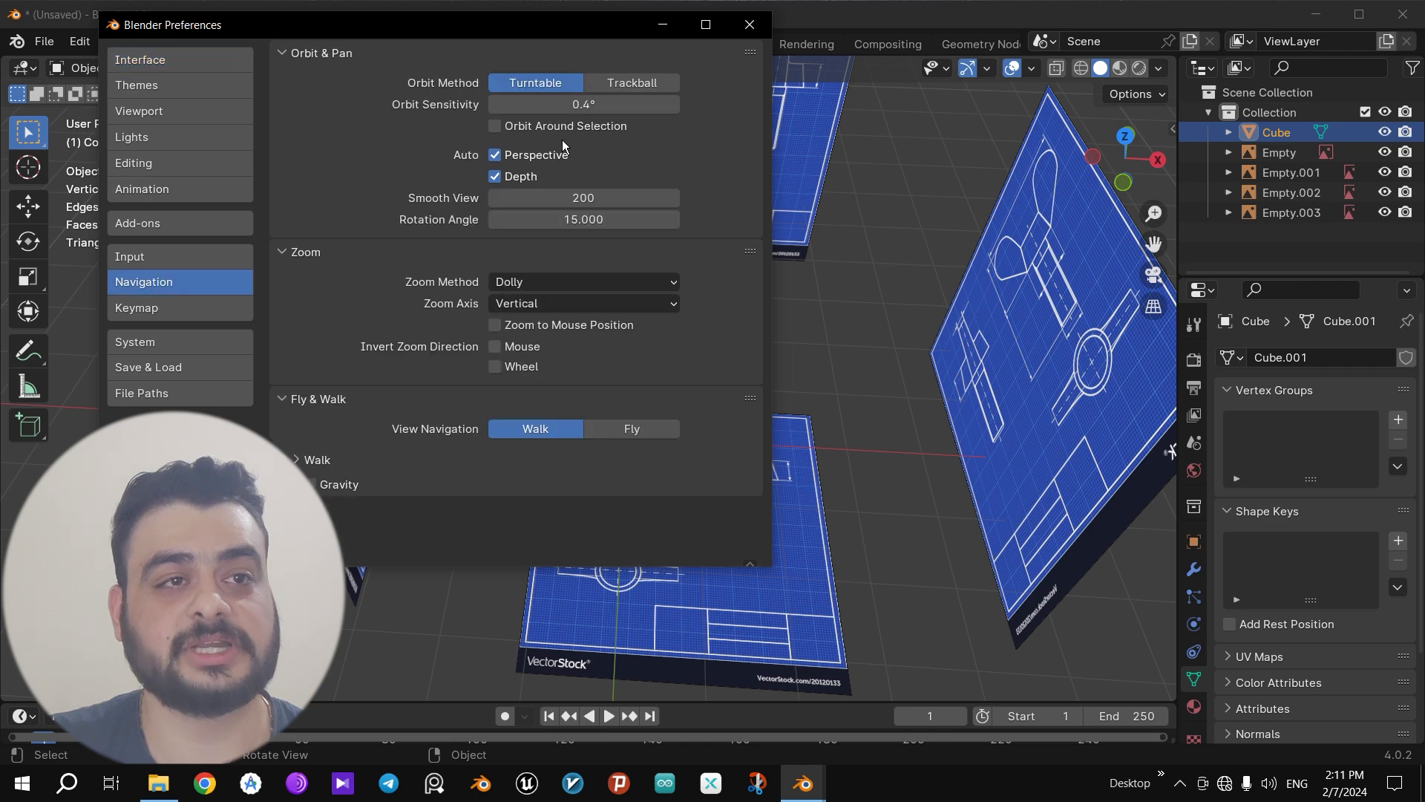
pyautogui.click(606, 127)
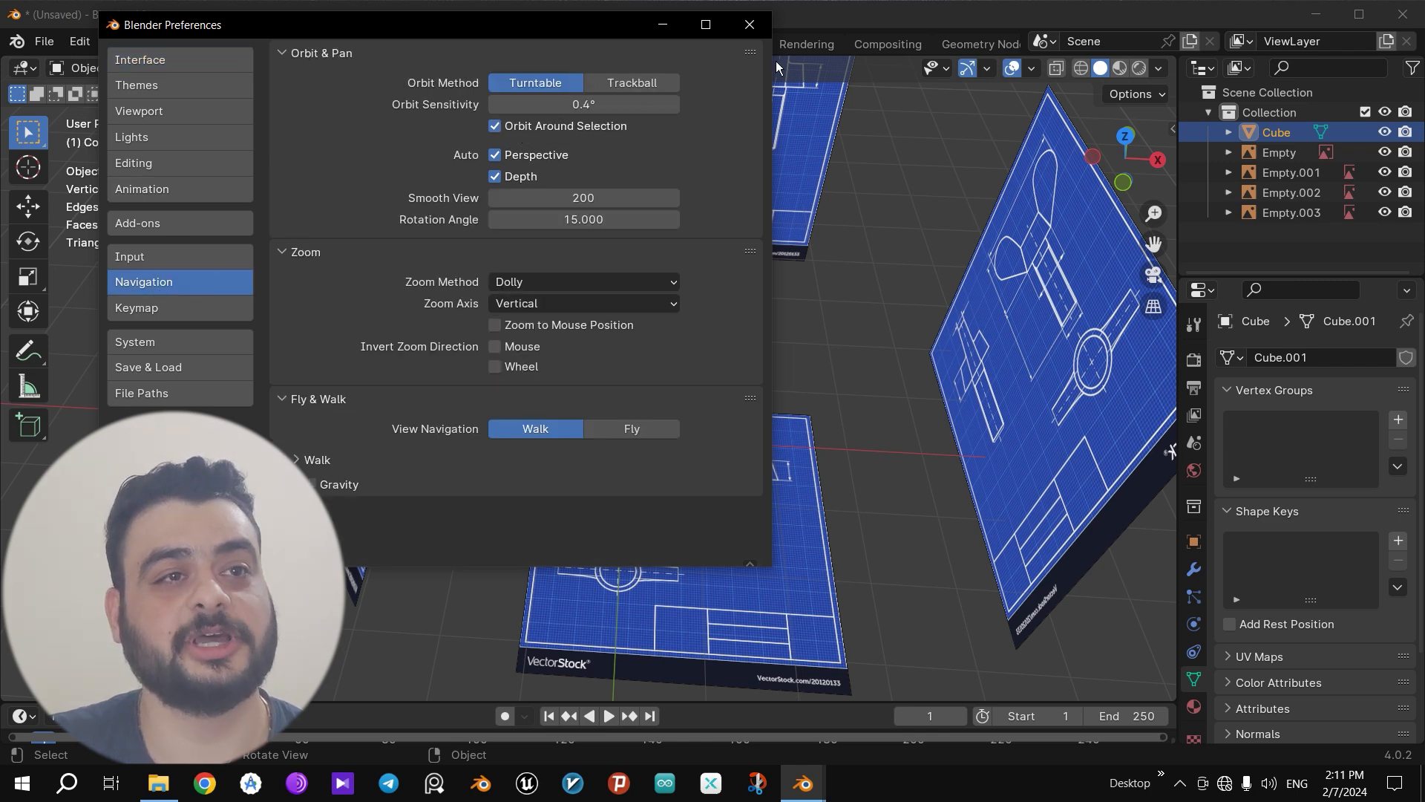
pyautogui.click(750, 24)
# Step: Orbit and zoom around the selected cube to test the navigation setting, and clear the selection
pyautogui.moveTo(1125, 160); pyautogui.dragTo(572, 178)
pyautogui.scroll(-2, 973, 254)
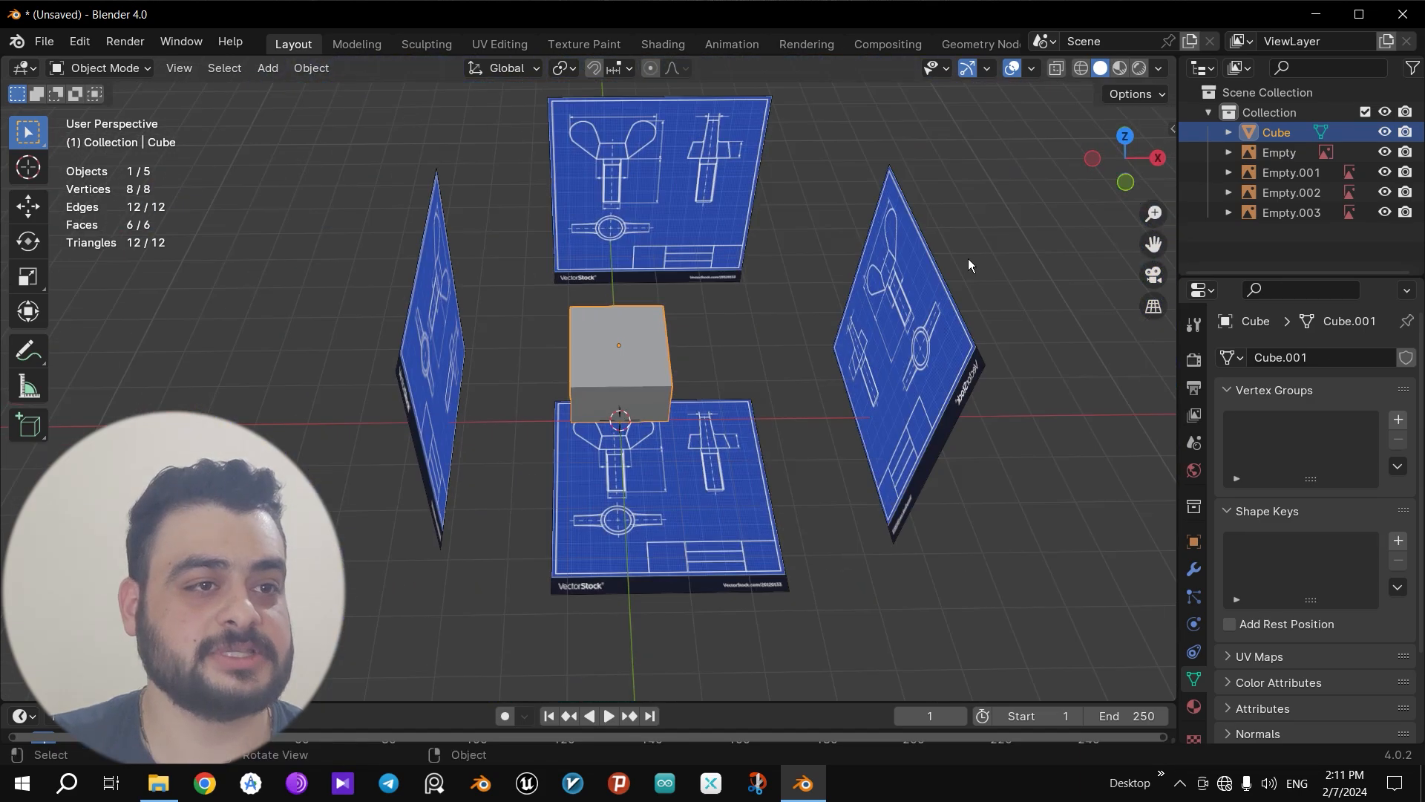
pyautogui.scroll(5, 919, 288)
pyautogui.click(919, 288)
pyautogui.scroll(-3, 876, 304)
pyautogui.moveTo(826, 325); pyautogui.dragTo(801, 374, button='middle')
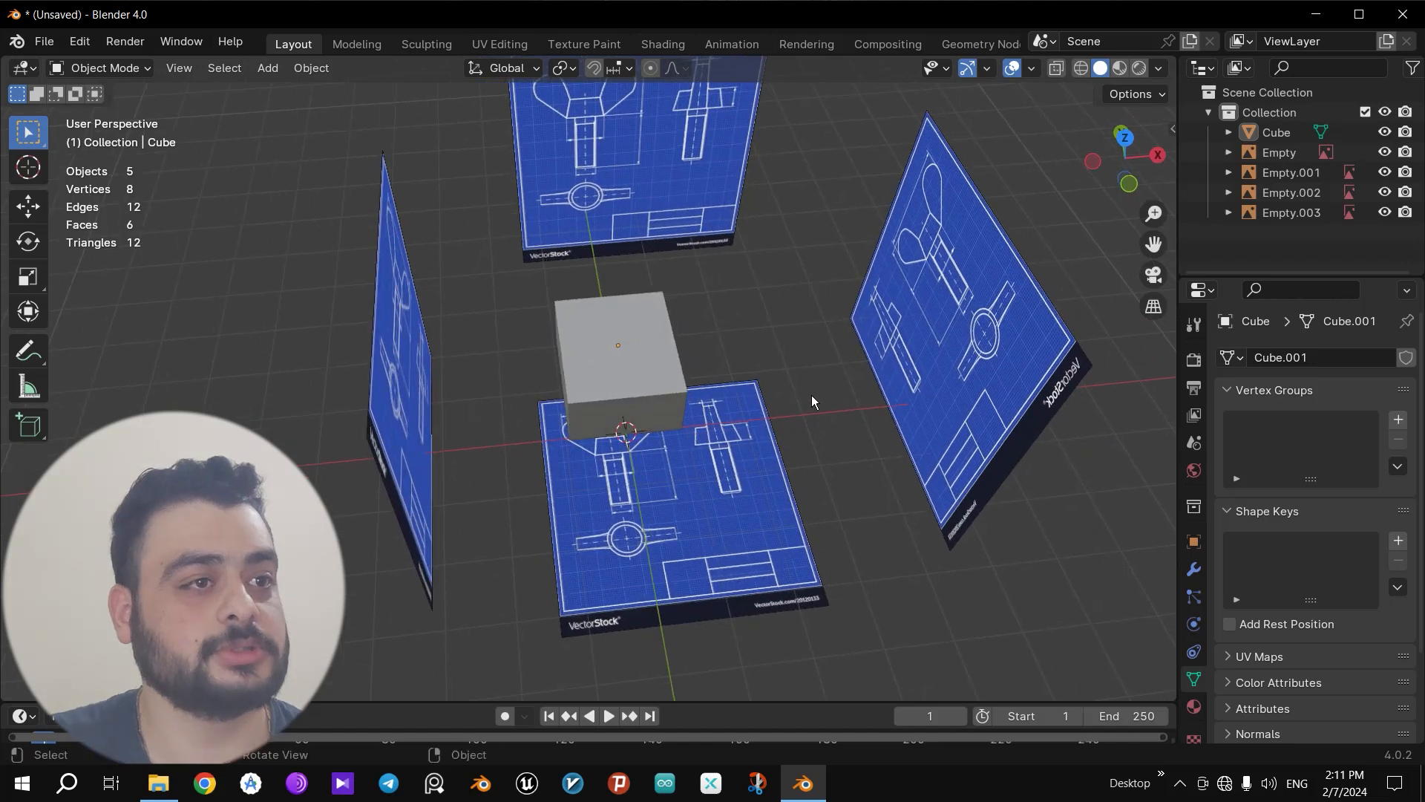
# Step: Delete the duplicated side blueprint on the negative X side of the cube
pyautogui.scroll(-2, 812, 395)
pyautogui.scroll(1, 812, 395)
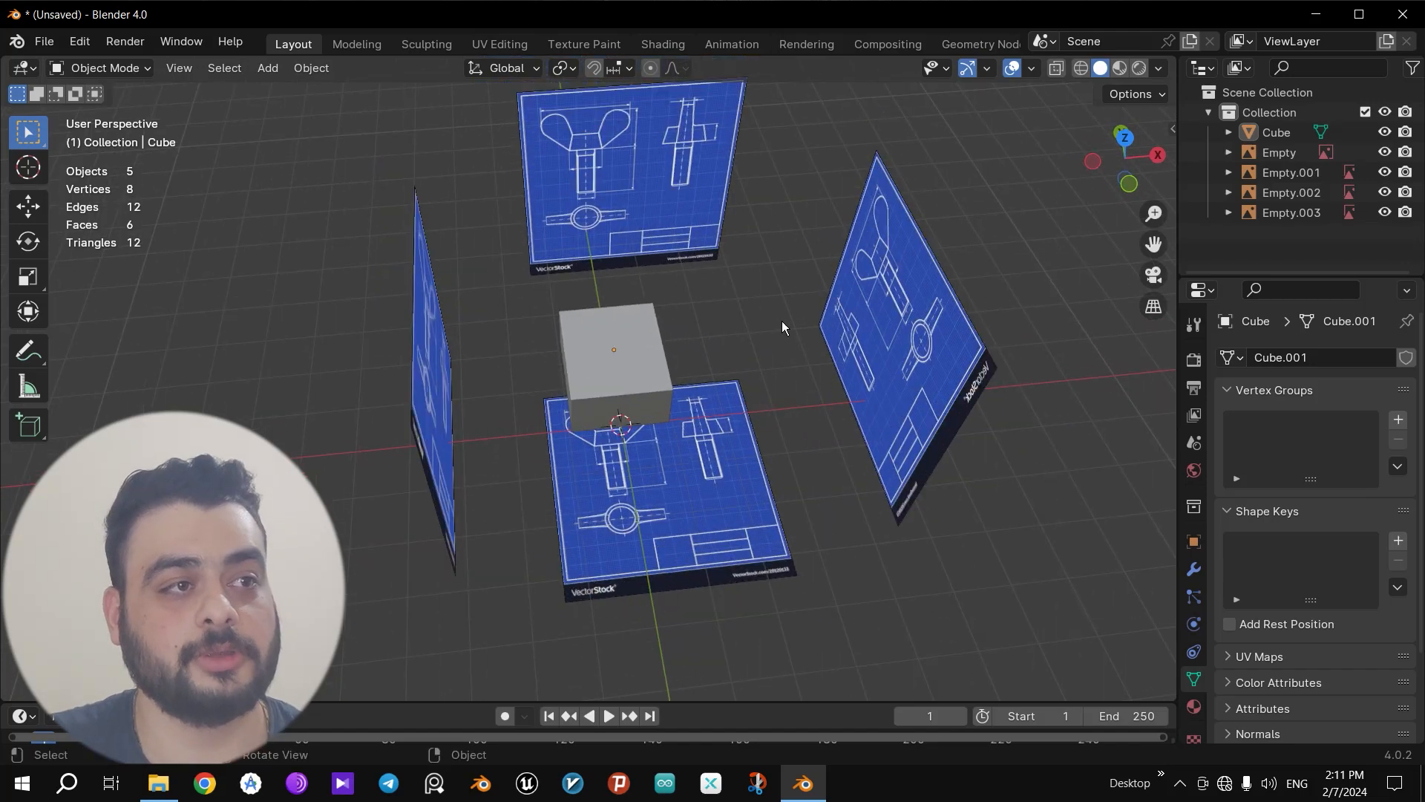
pyautogui.click(1123, 177)
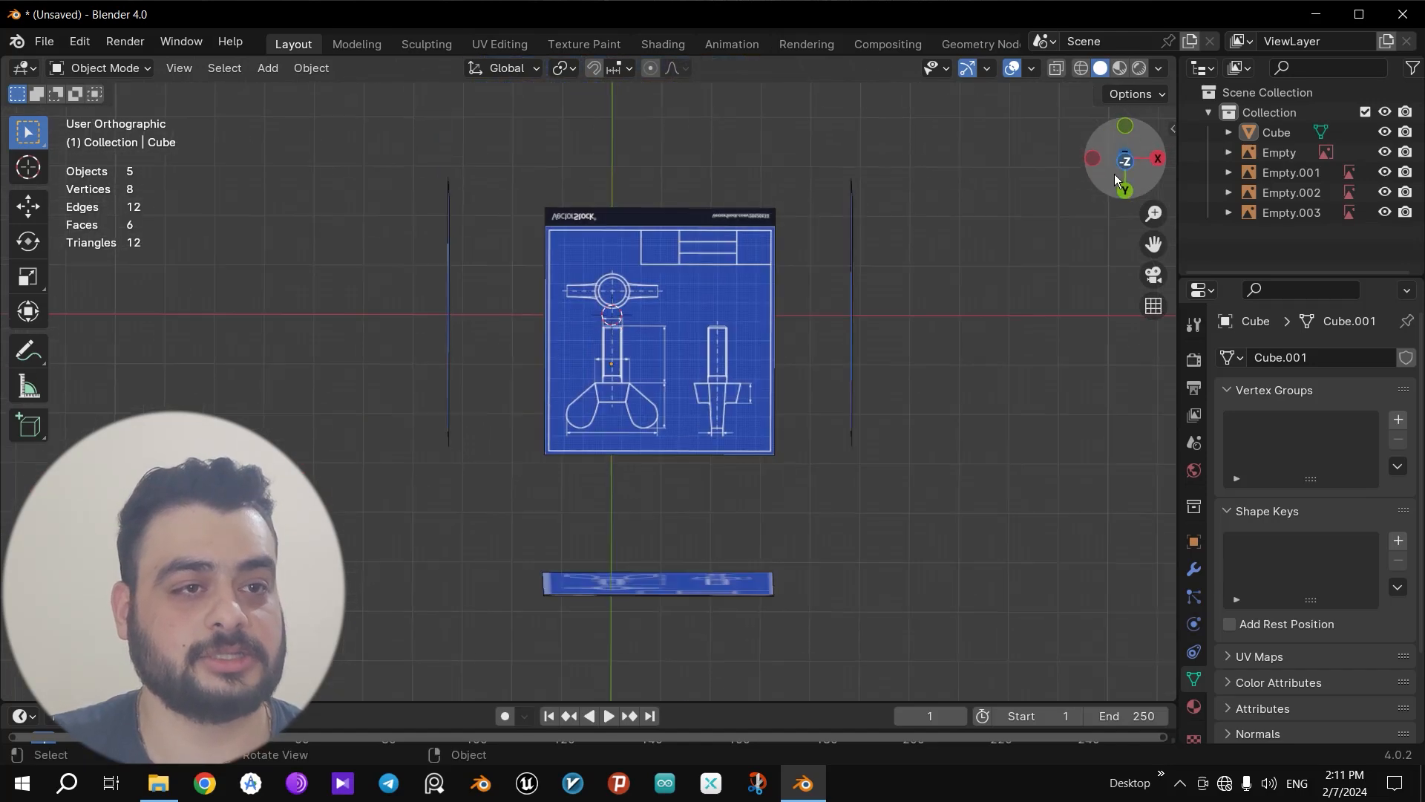
pyautogui.moveTo(1124, 175); pyautogui.dragTo(1147, 367)
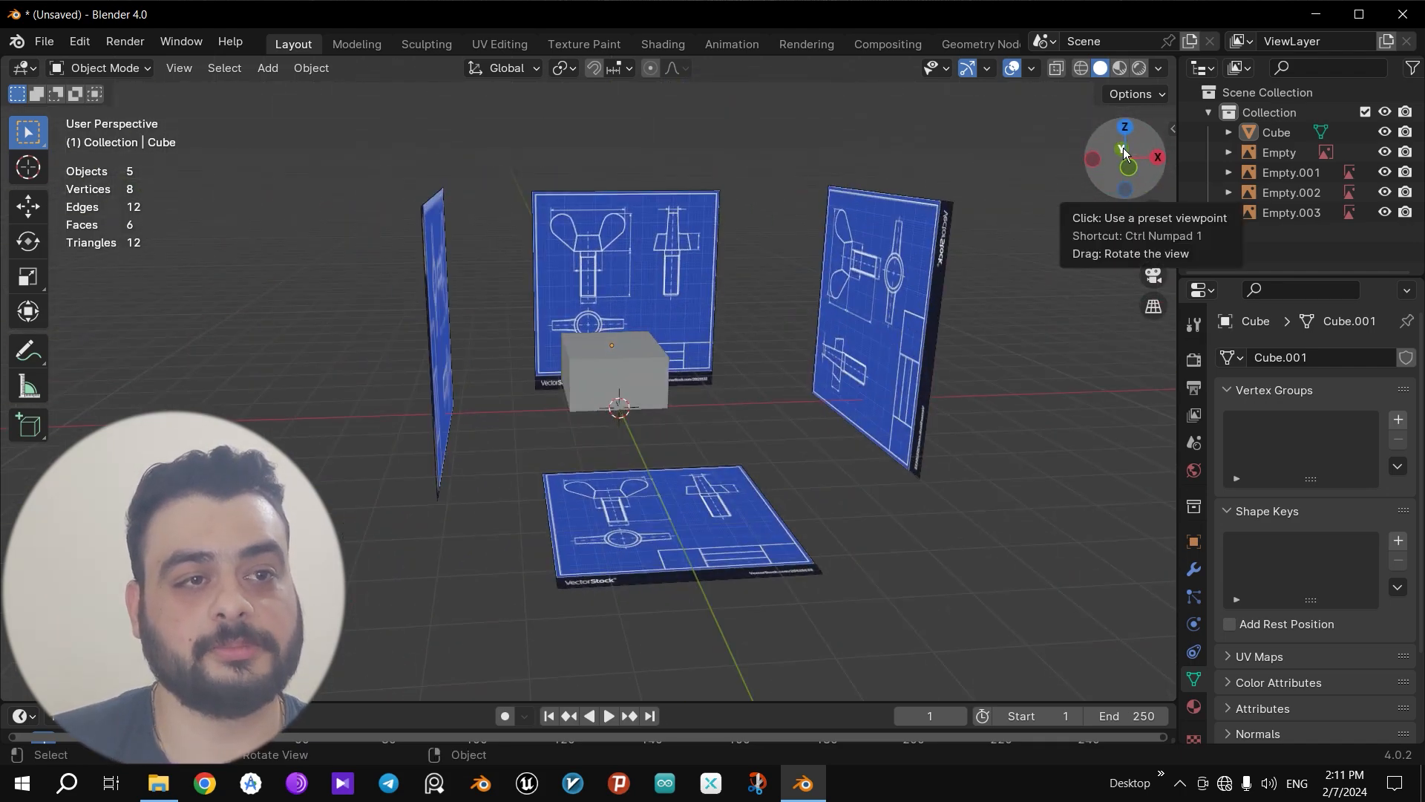
pyautogui.moveTo(1123, 151); pyautogui.dragTo(1182, 178)
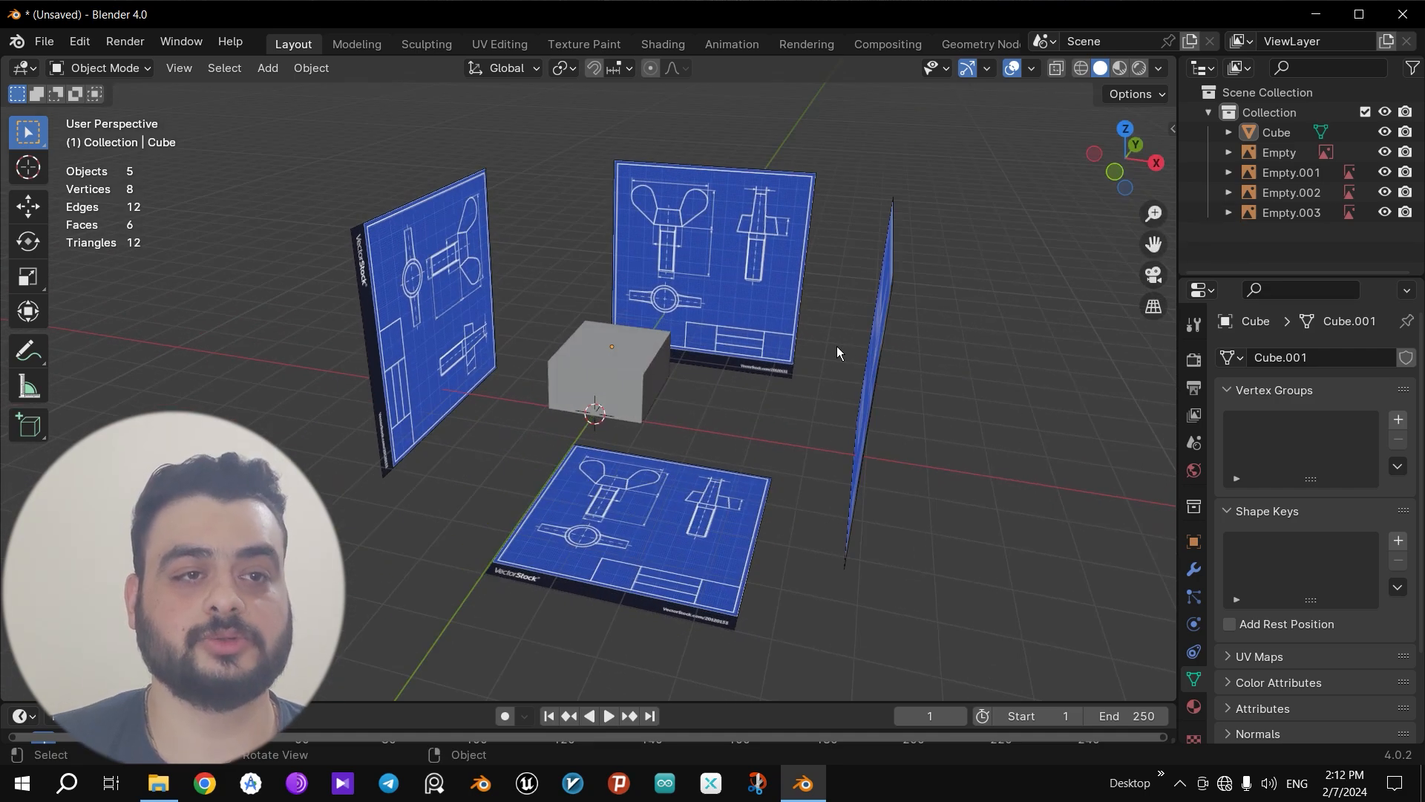
pyautogui.click(427, 319)
pyautogui.press('g')
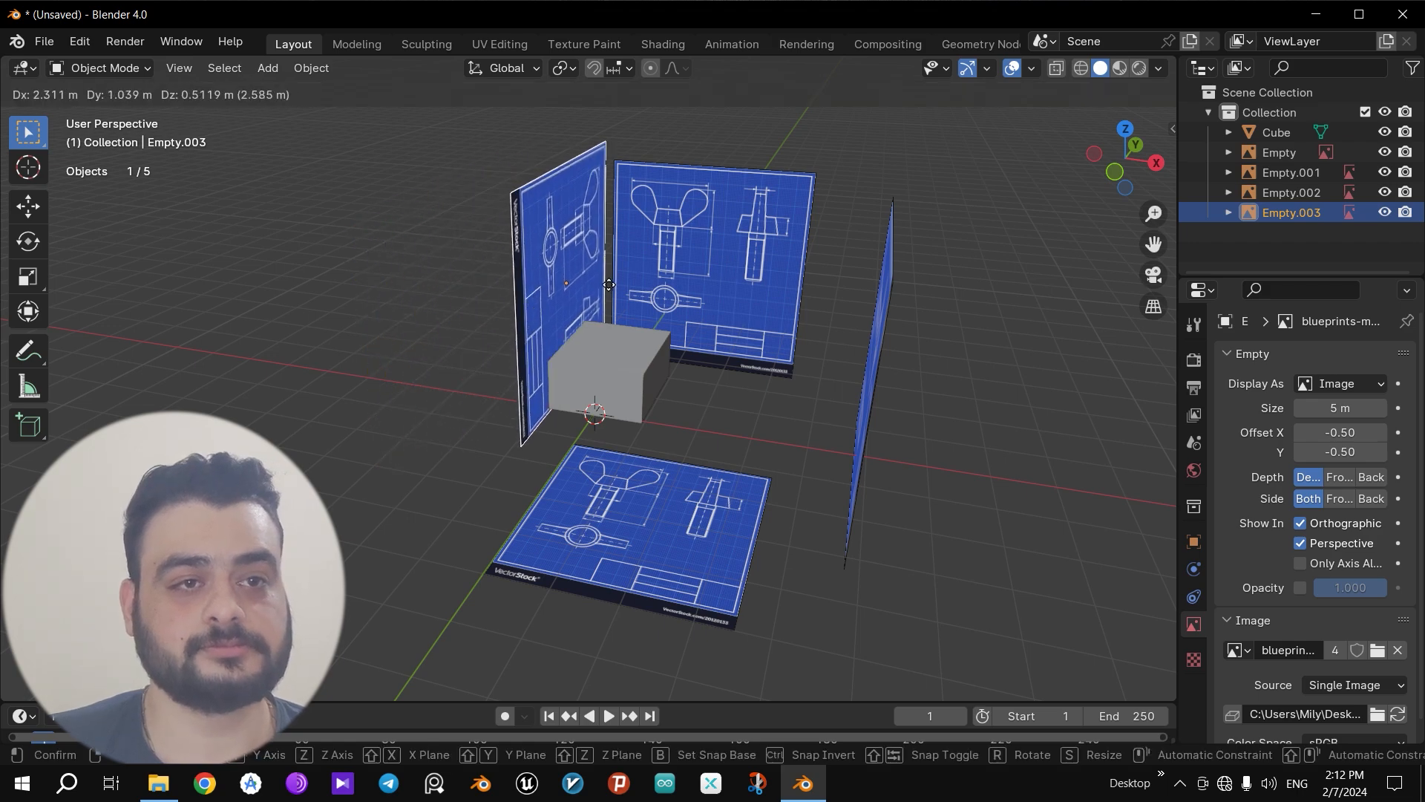
pyautogui.rightClick(622, 290)
pyautogui.press('x')
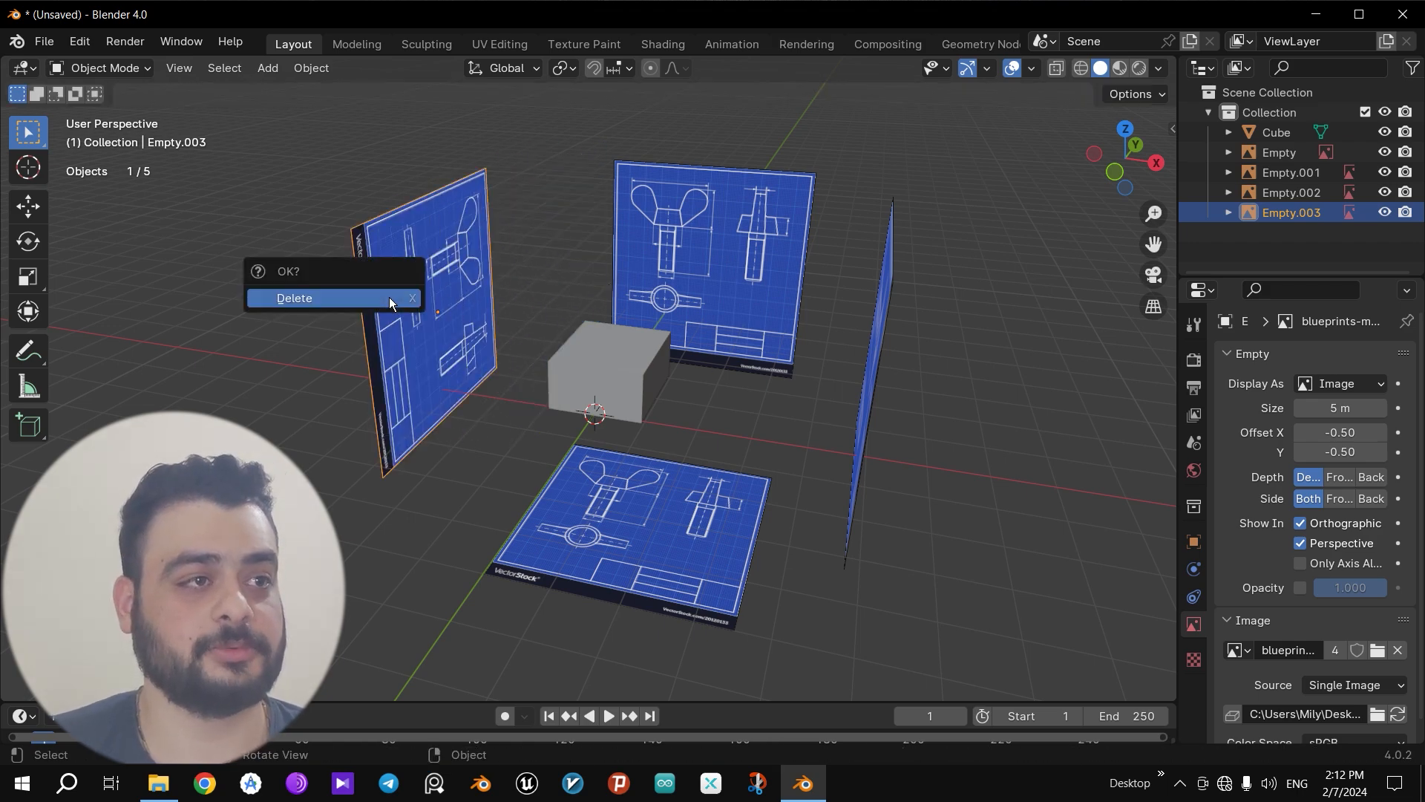
pyautogui.click(389, 297)
# Step: Move the three remaining blueprint images into a new collection named "ref"
pyautogui.moveTo(1099, 169); pyautogui.dragTo(1184, 180)
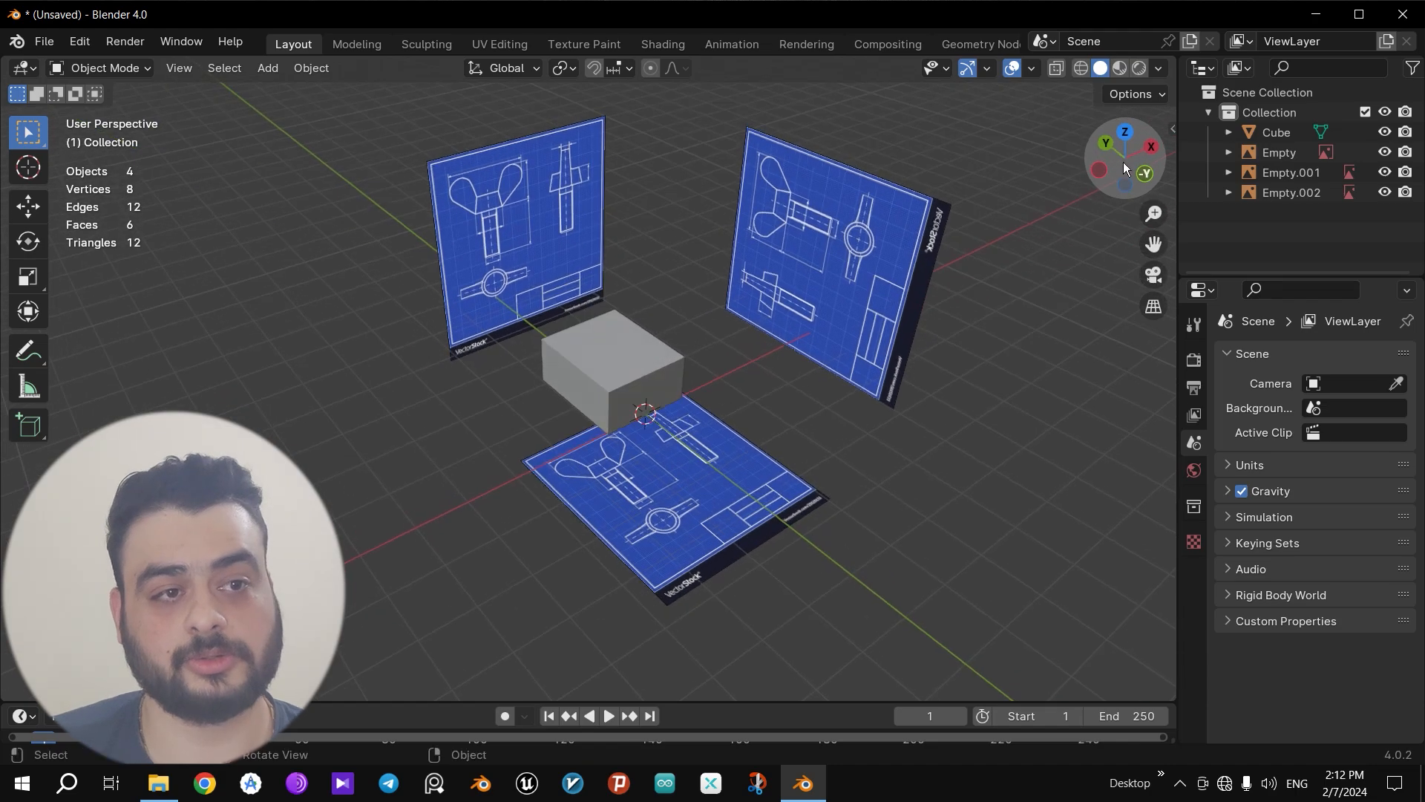
pyautogui.click(844, 265)
pyautogui.keyDown('shift'); pyautogui.click(706, 452); pyautogui.keyUp('shift')
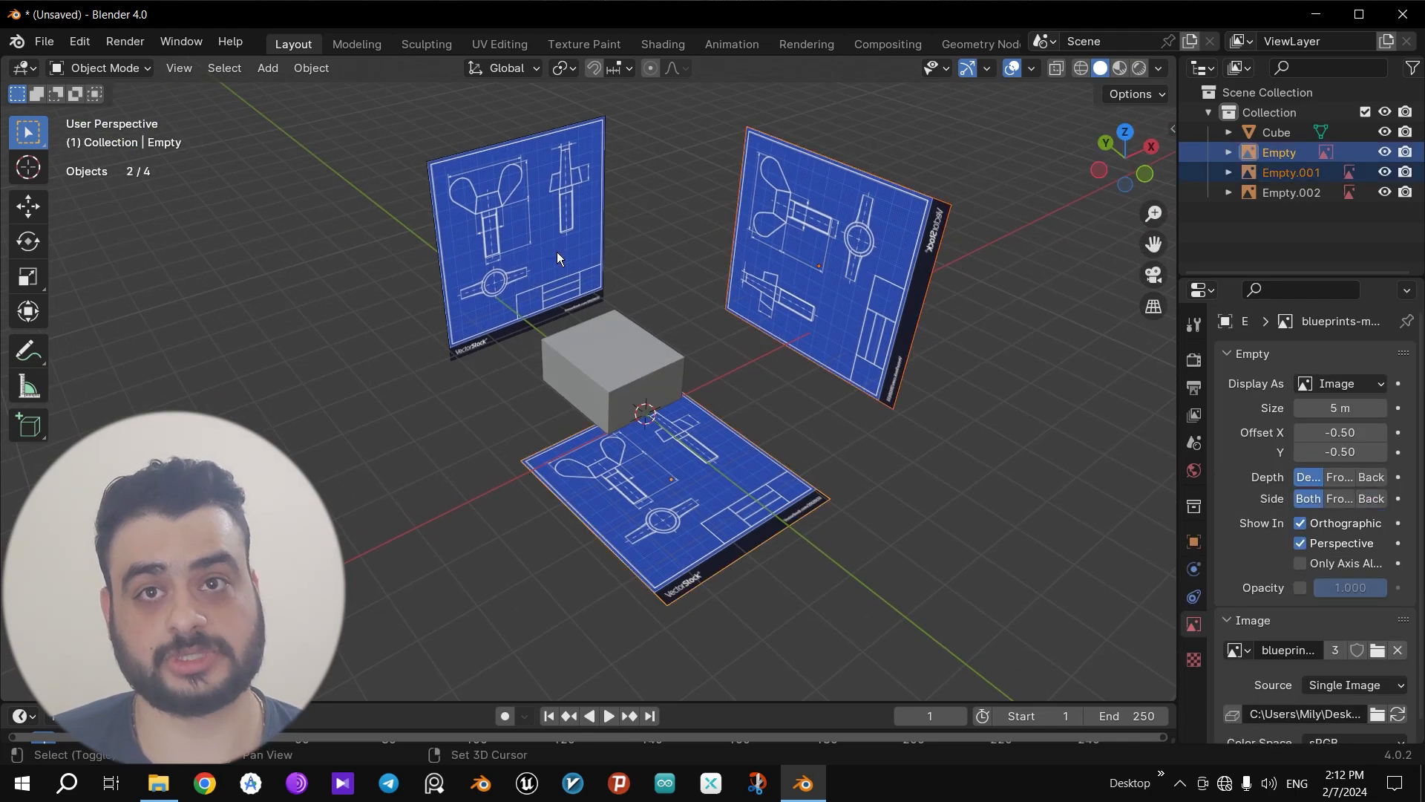
pyautogui.keyDown('shift'); pyautogui.click(561, 257); pyautogui.keyUp('shift')
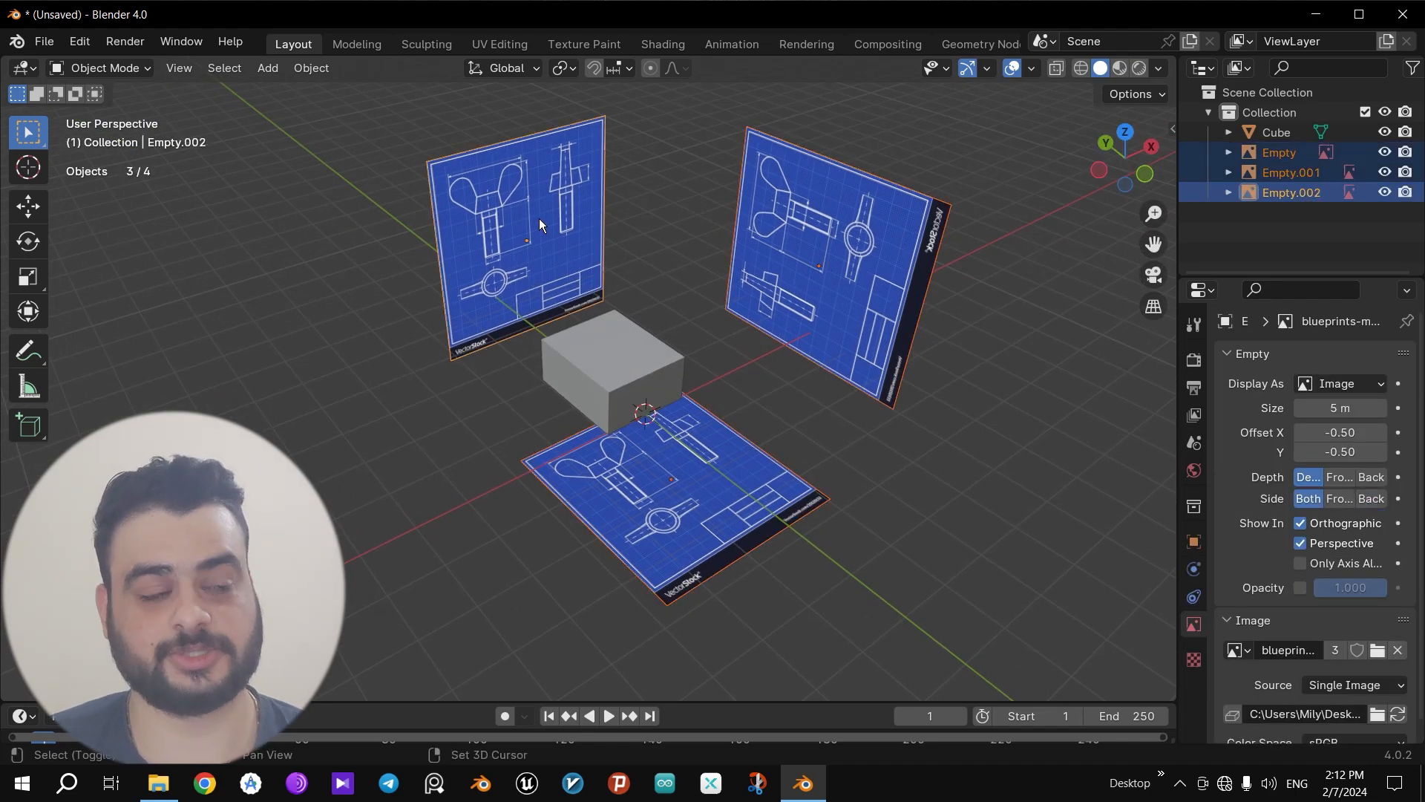
pyautogui.press('m')
pyautogui.click(675, 242)
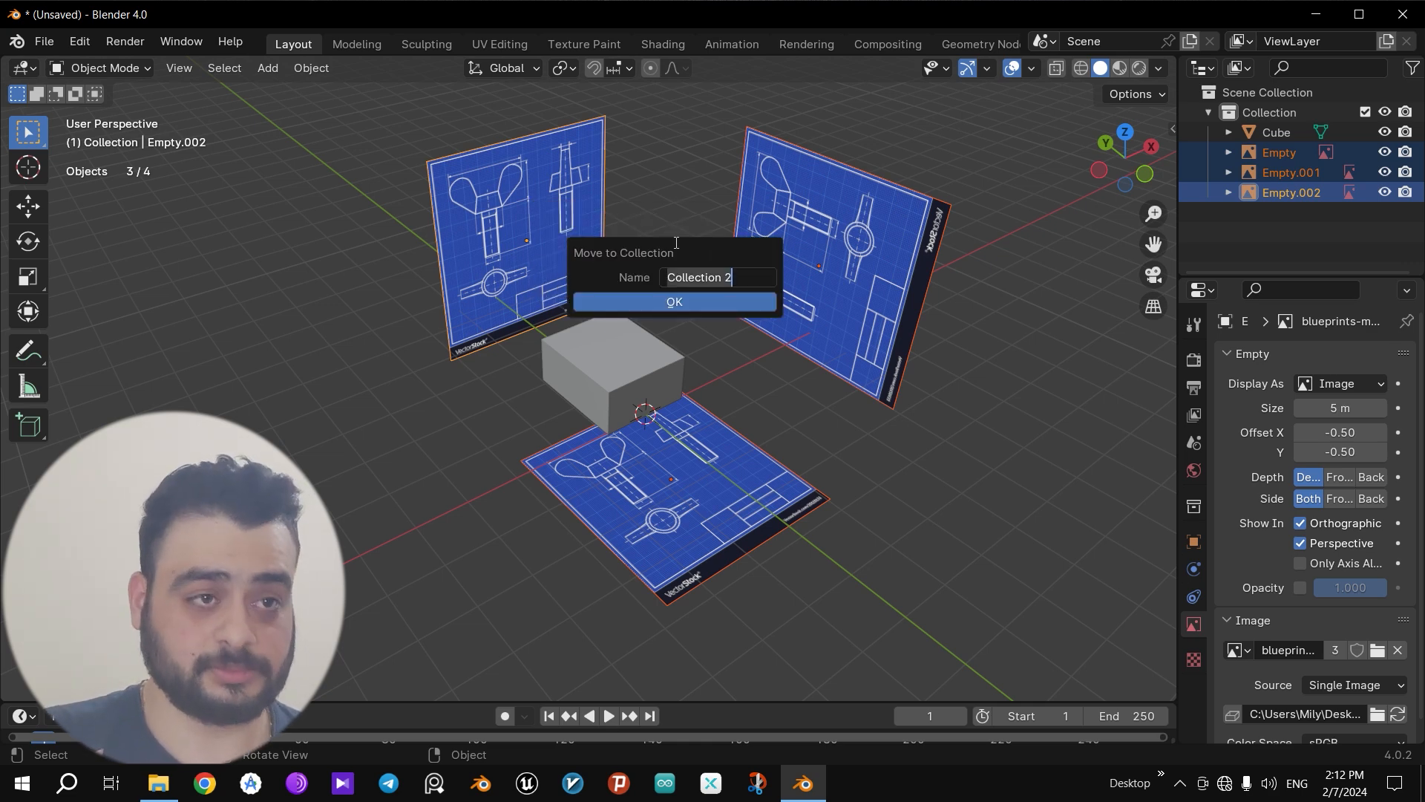
pyautogui.write('ref')
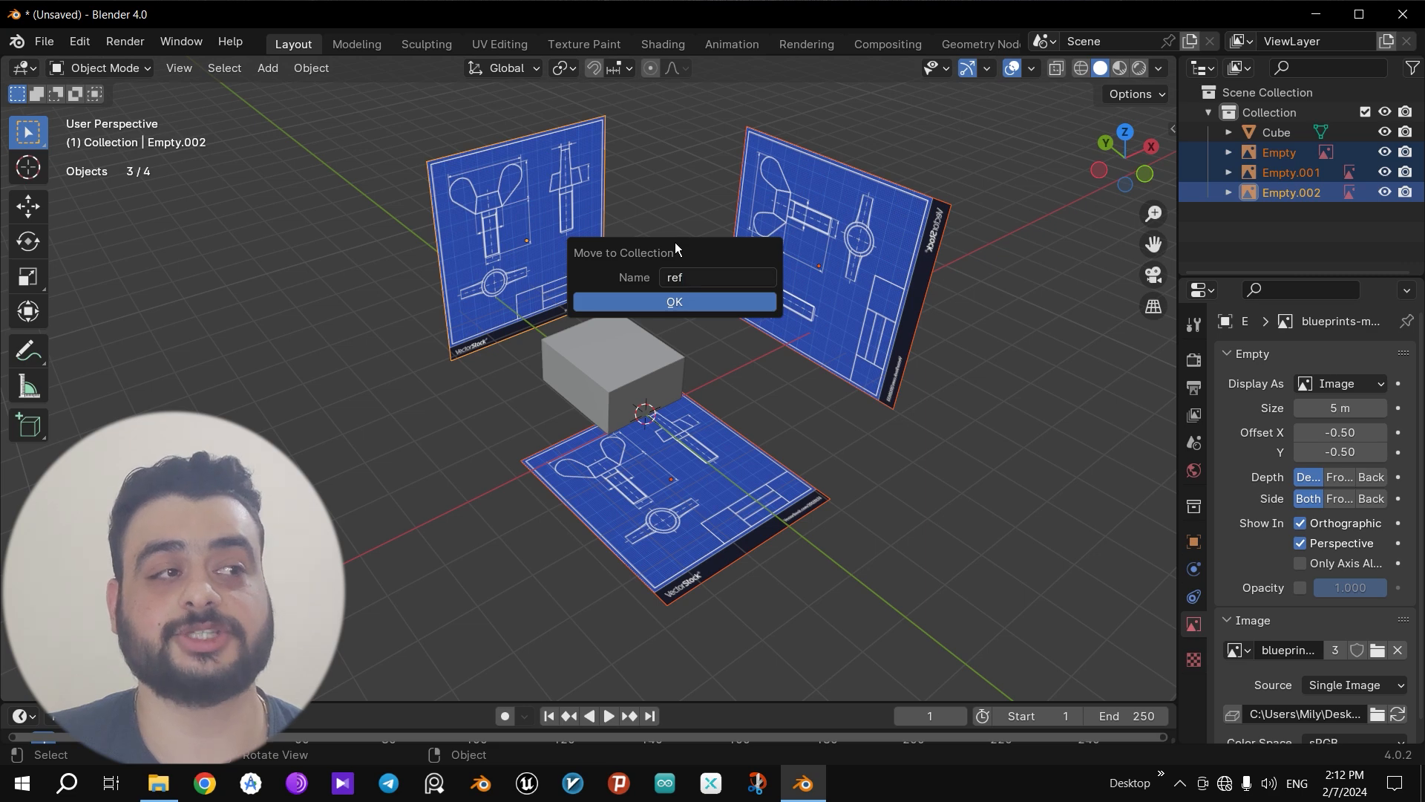
pyautogui.click(660, 303)
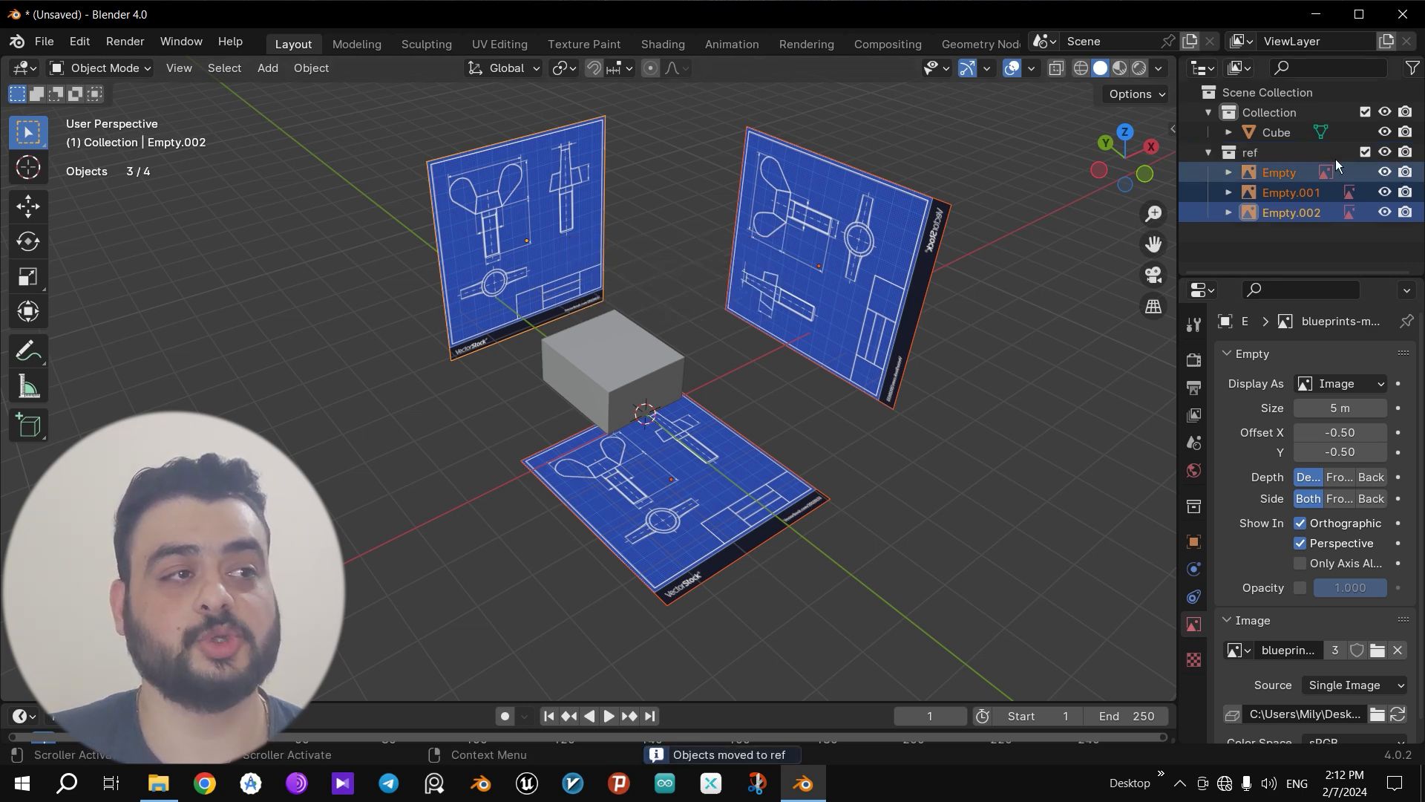
# Step: Collapse the ref collection in the outliner and make its contents unselectable in the viewport
pyautogui.click(1208, 152)
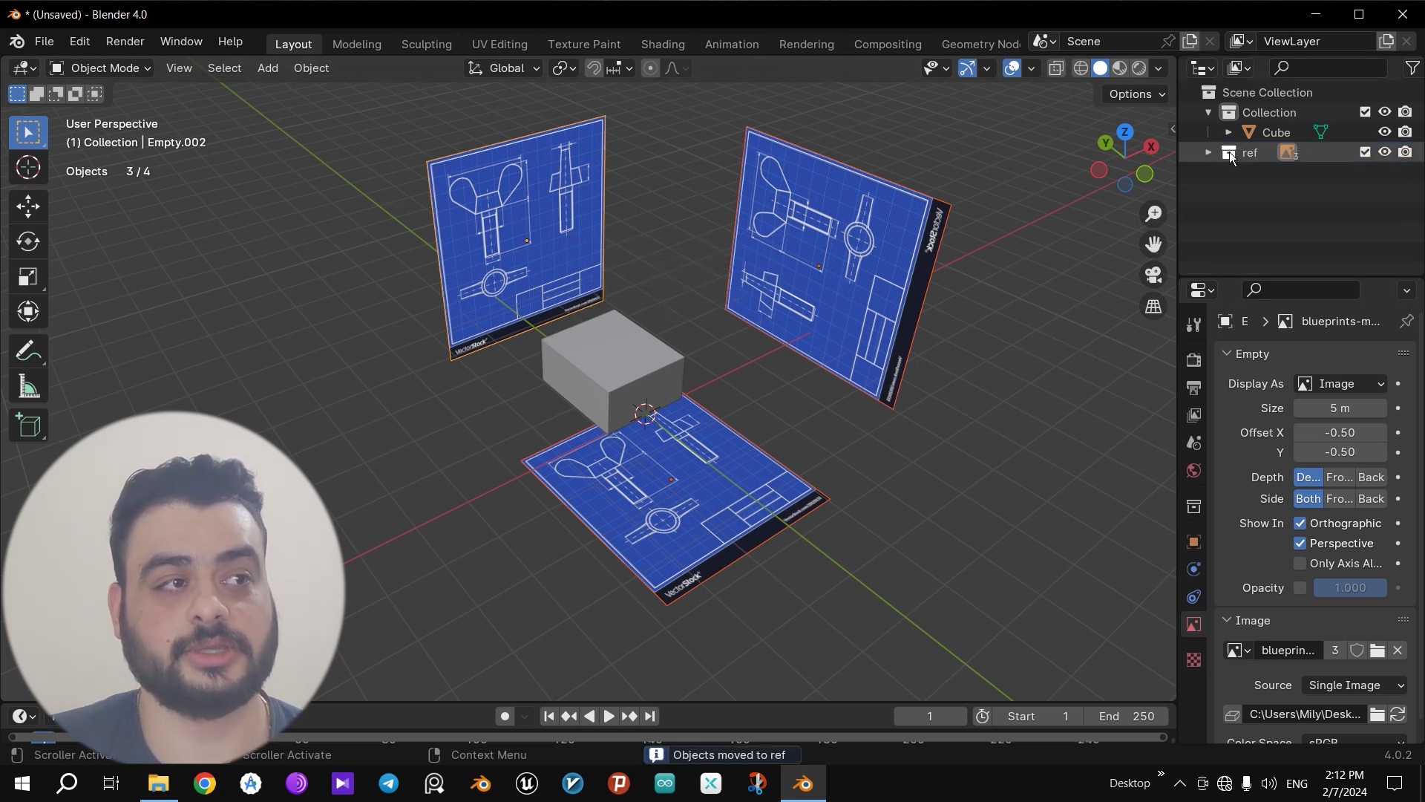
pyautogui.click(1230, 155)
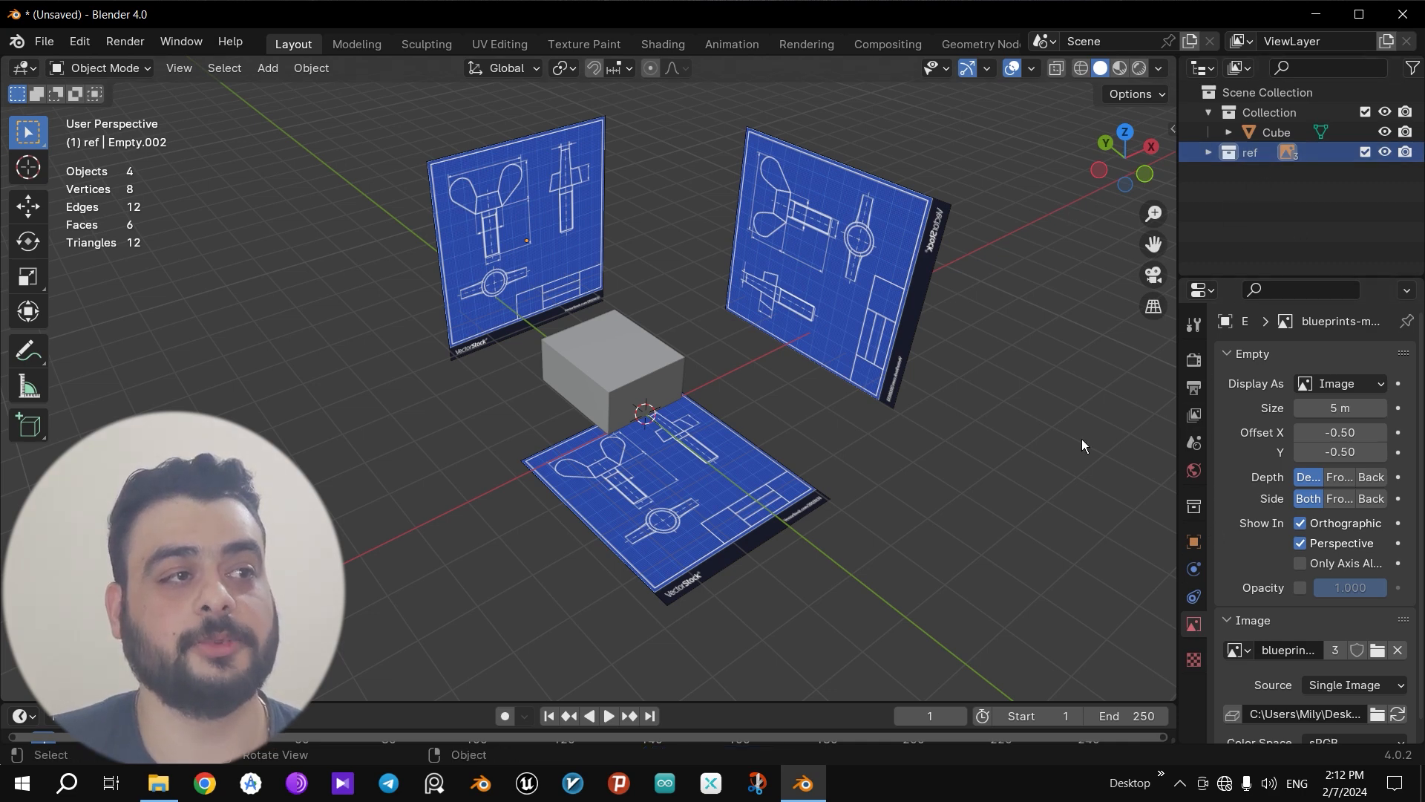
pyautogui.click(1229, 132)
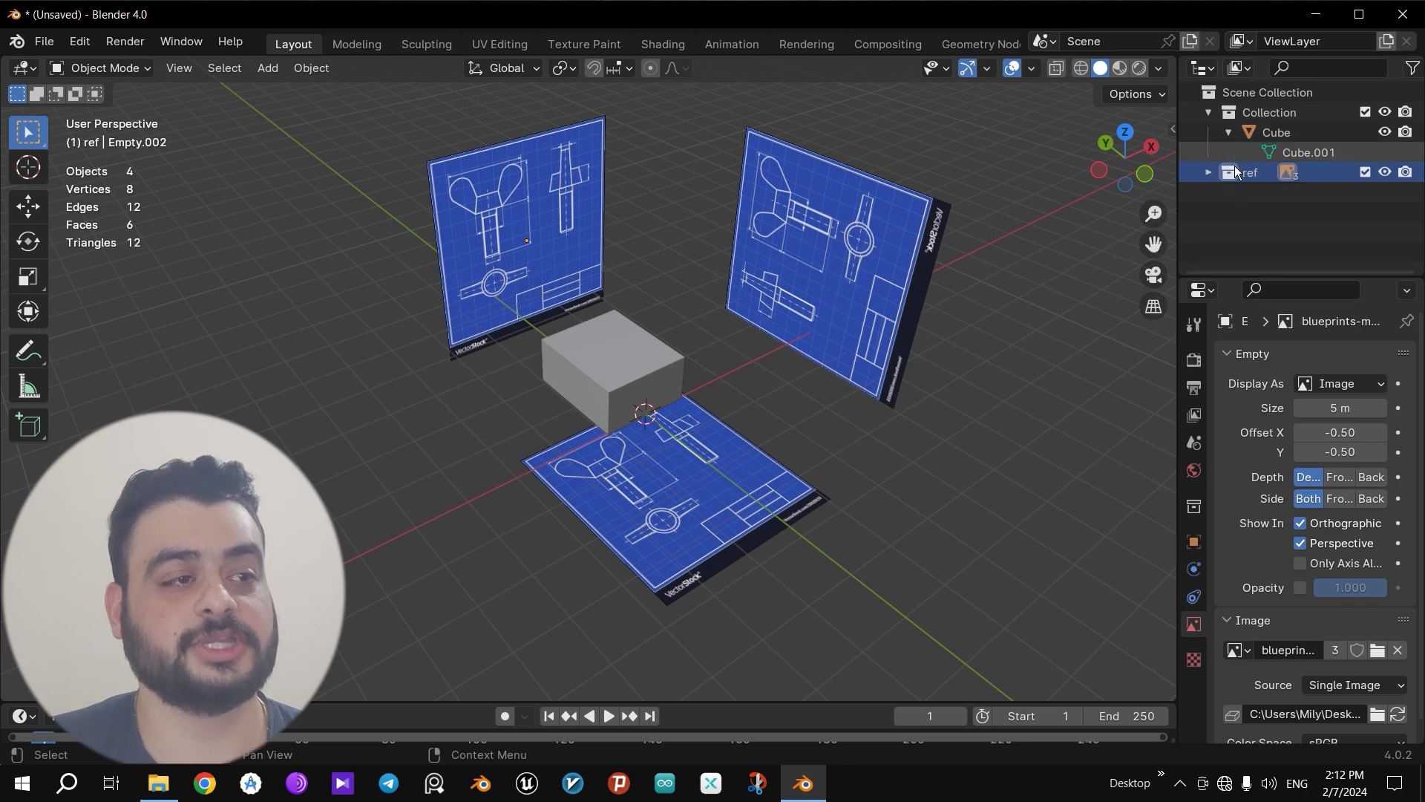
pyautogui.click(1229, 132)
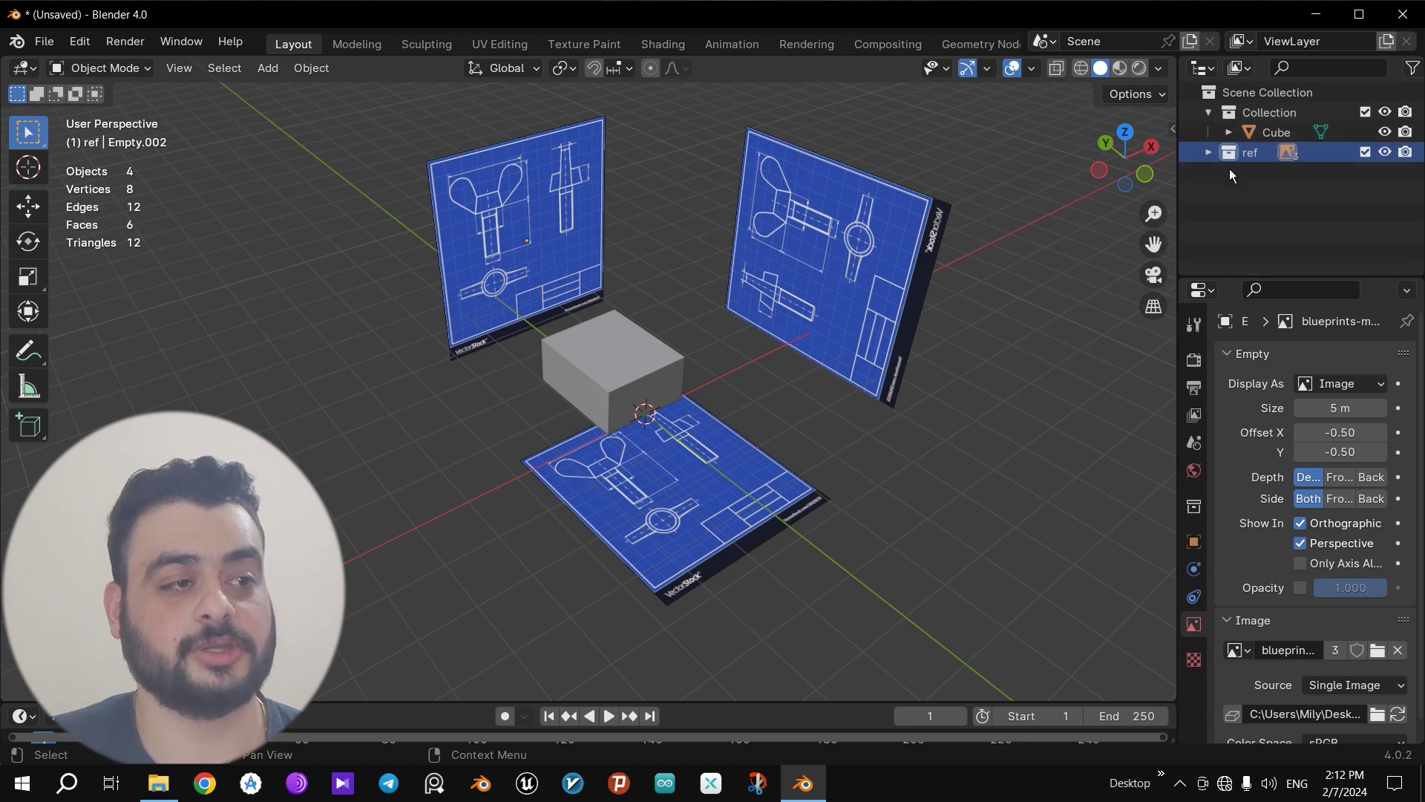
pyautogui.click(1195, 508)
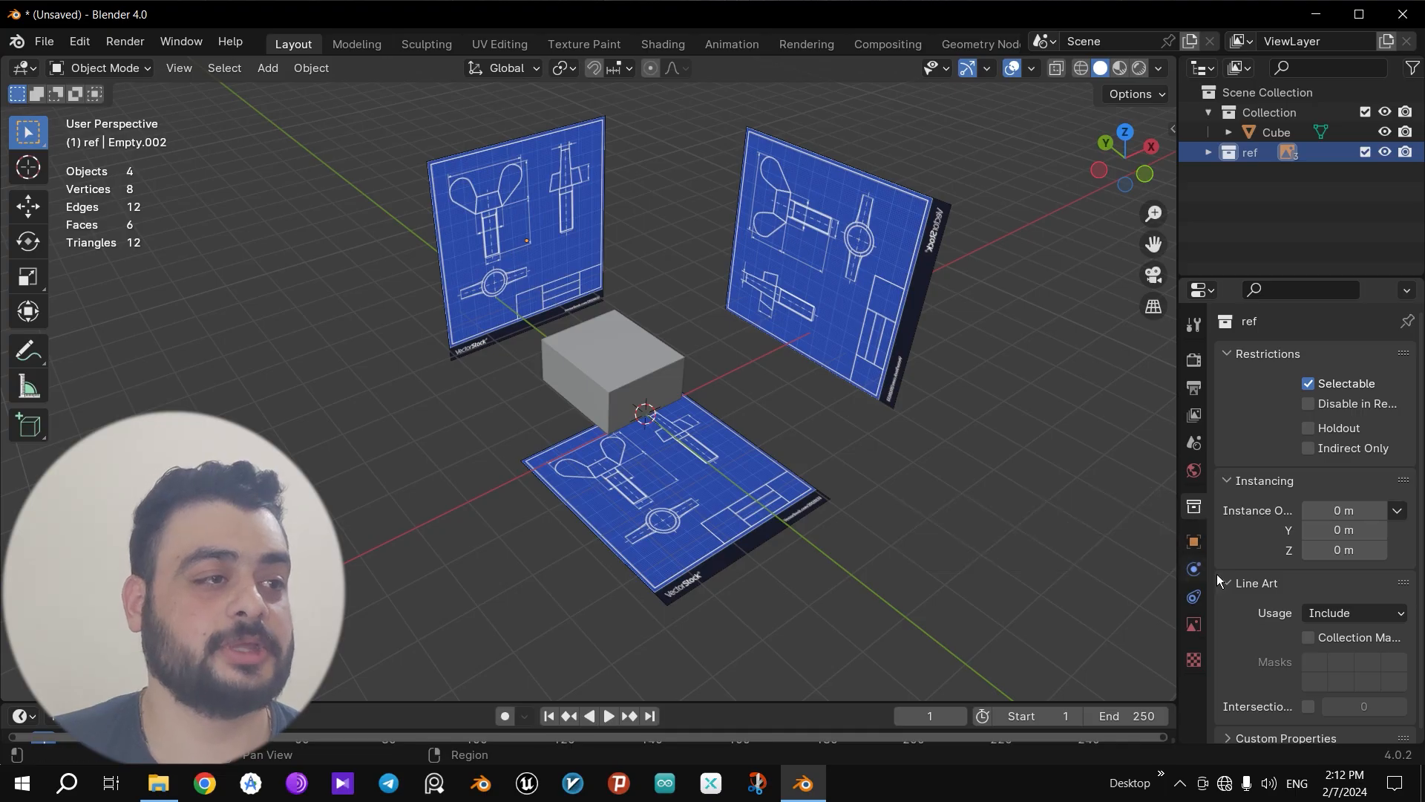
pyautogui.click(1328, 383)
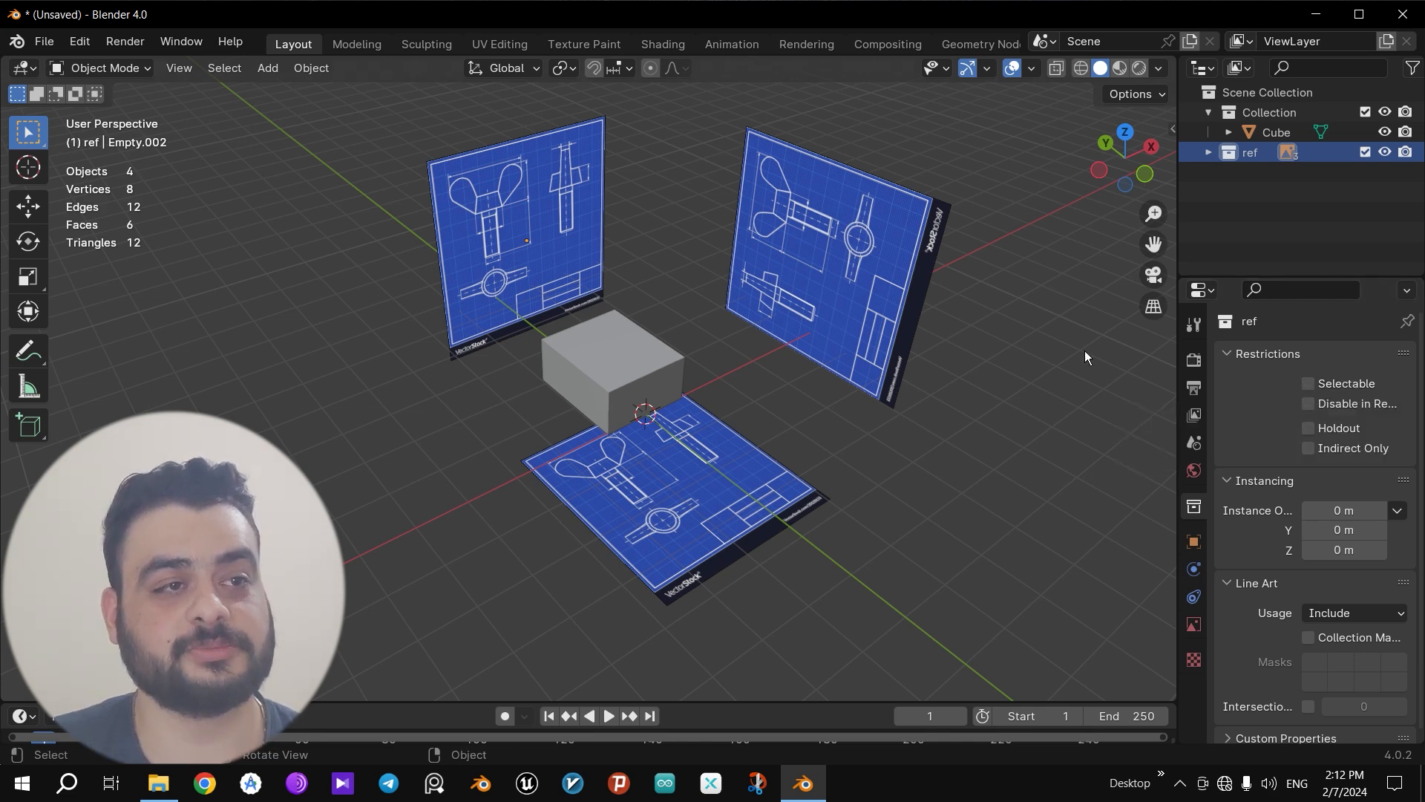
# Step: Test the selection restriction by making several box selections across the blueprint images
pyautogui.moveTo(830, 241); pyautogui.dragTo(872, 304)
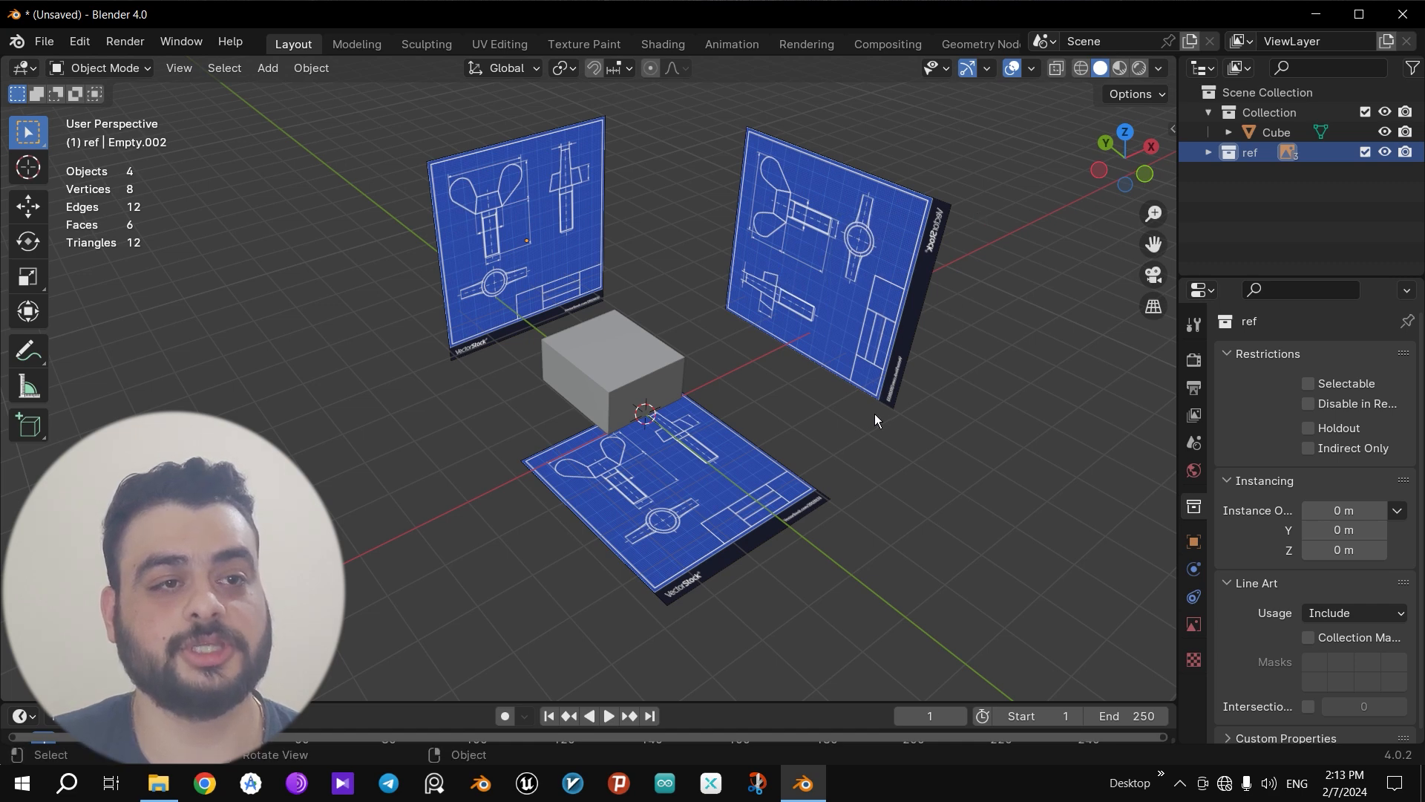
pyautogui.moveTo(821, 409); pyautogui.dragTo(620, 238)
pyautogui.moveTo(531, 189); pyautogui.dragTo(518, 413)
pyautogui.moveTo(870, 501)
pyautogui.mouseDown()
pyautogui.moveTo(840, 331)
pyautogui.moveTo(518, 231)
pyautogui.mouseUp()
pyautogui.moveTo(414, 273); pyautogui.dragTo(742, 508)
pyautogui.moveTo(870, 485); pyautogui.dragTo(570, 324)
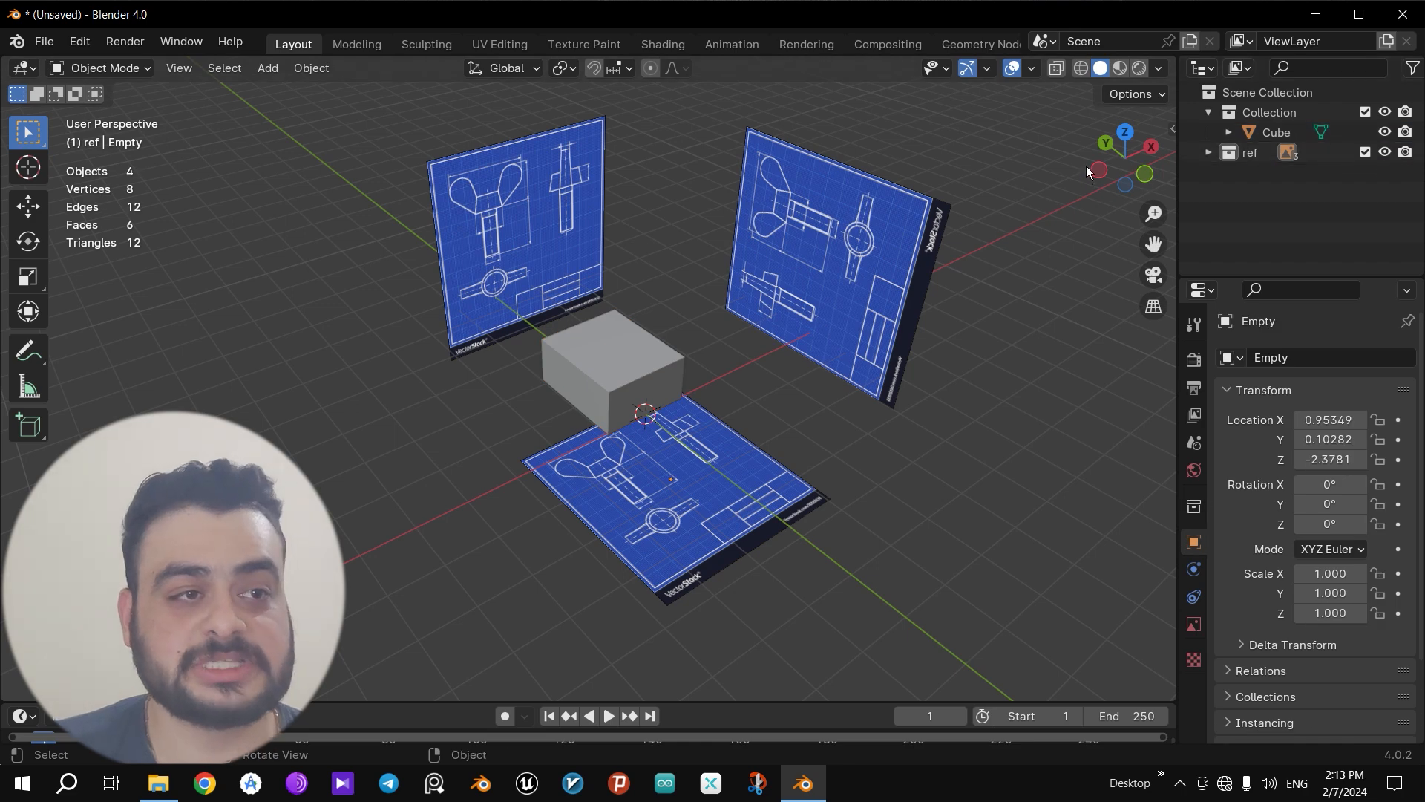
# Step: Select the cube and toggle the ref collection's viewport visibility off and on twice
pyautogui.moveTo(1095, 164); pyautogui.dragTo(1050, 167)
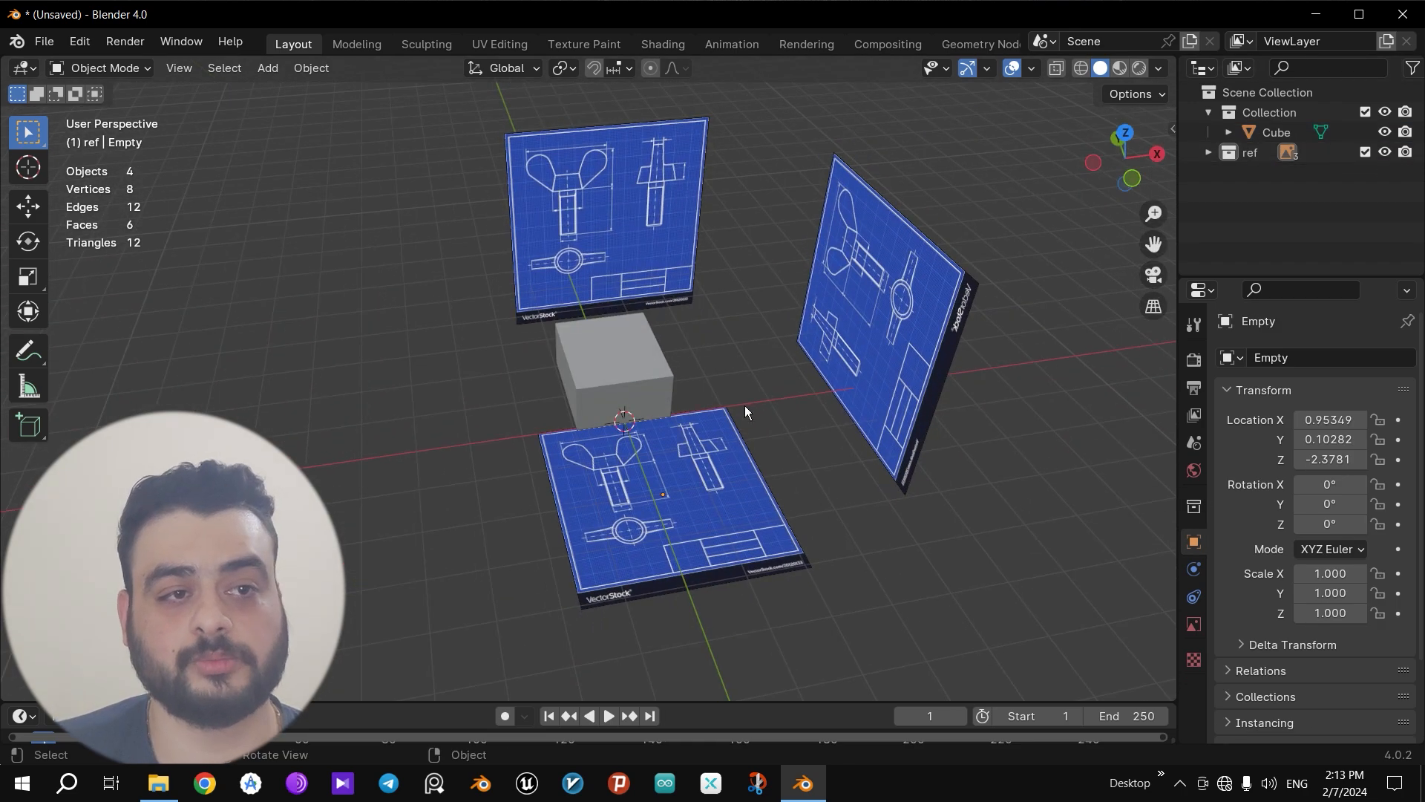
pyautogui.scroll(5, 608, 382)
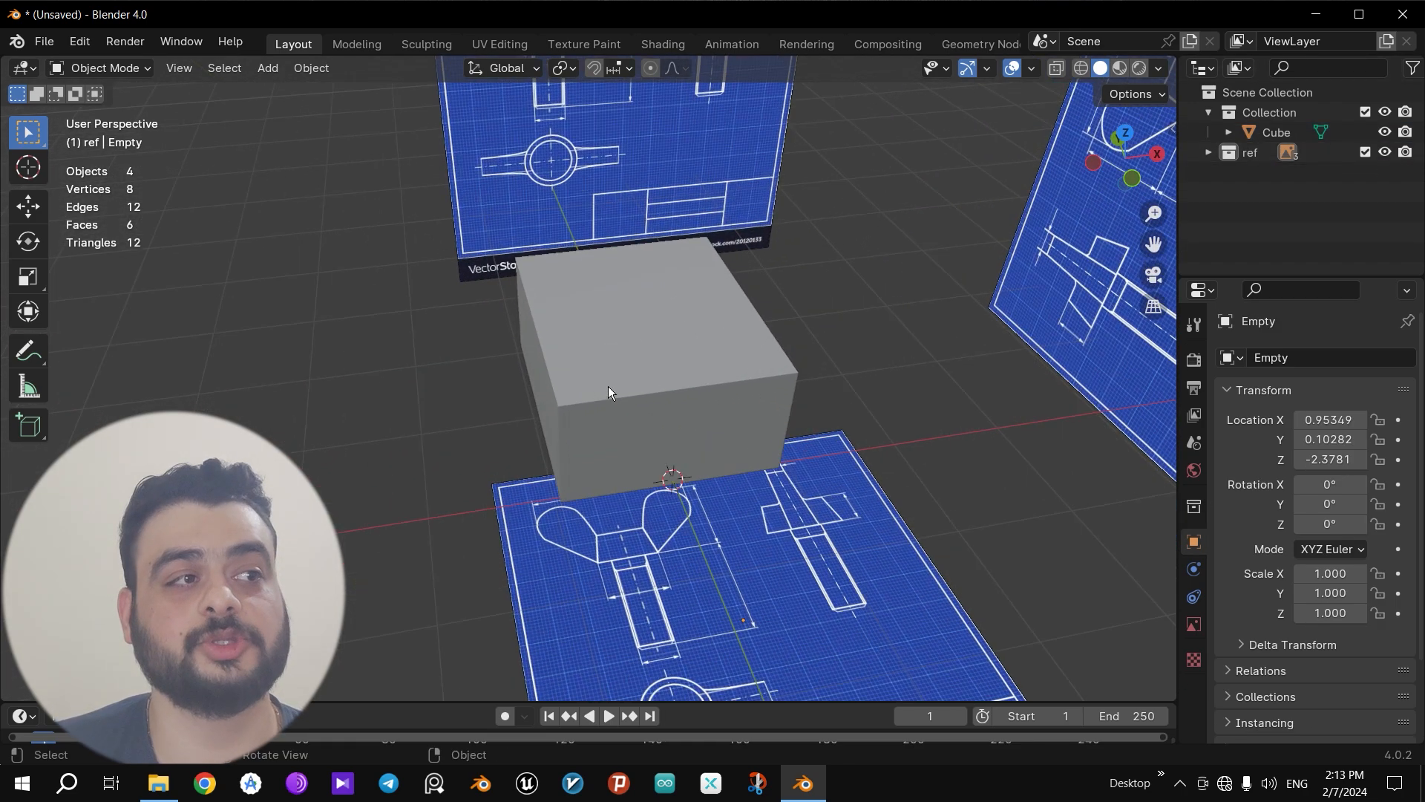
pyautogui.click(613, 392)
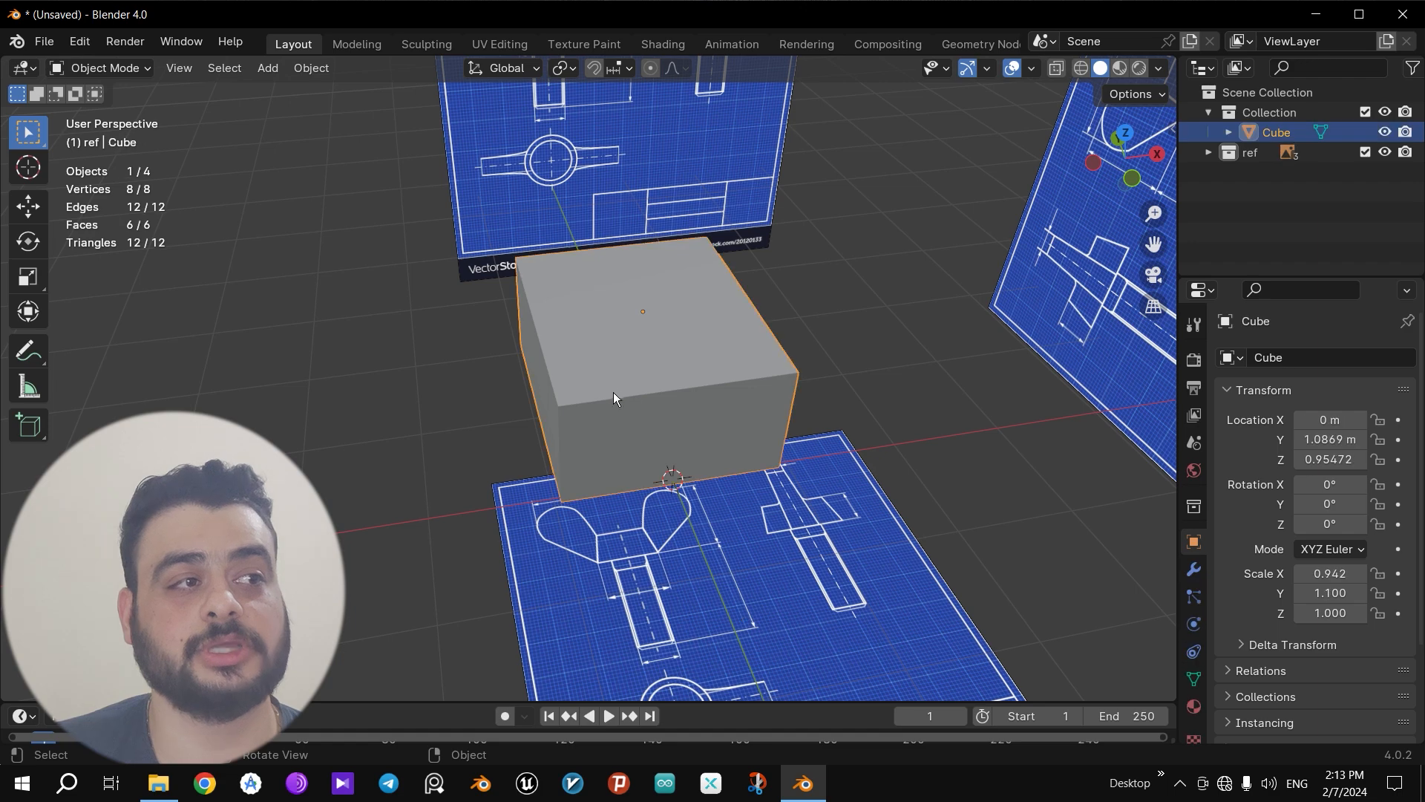
pyautogui.click(1385, 153)
pyautogui.click(1386, 153)
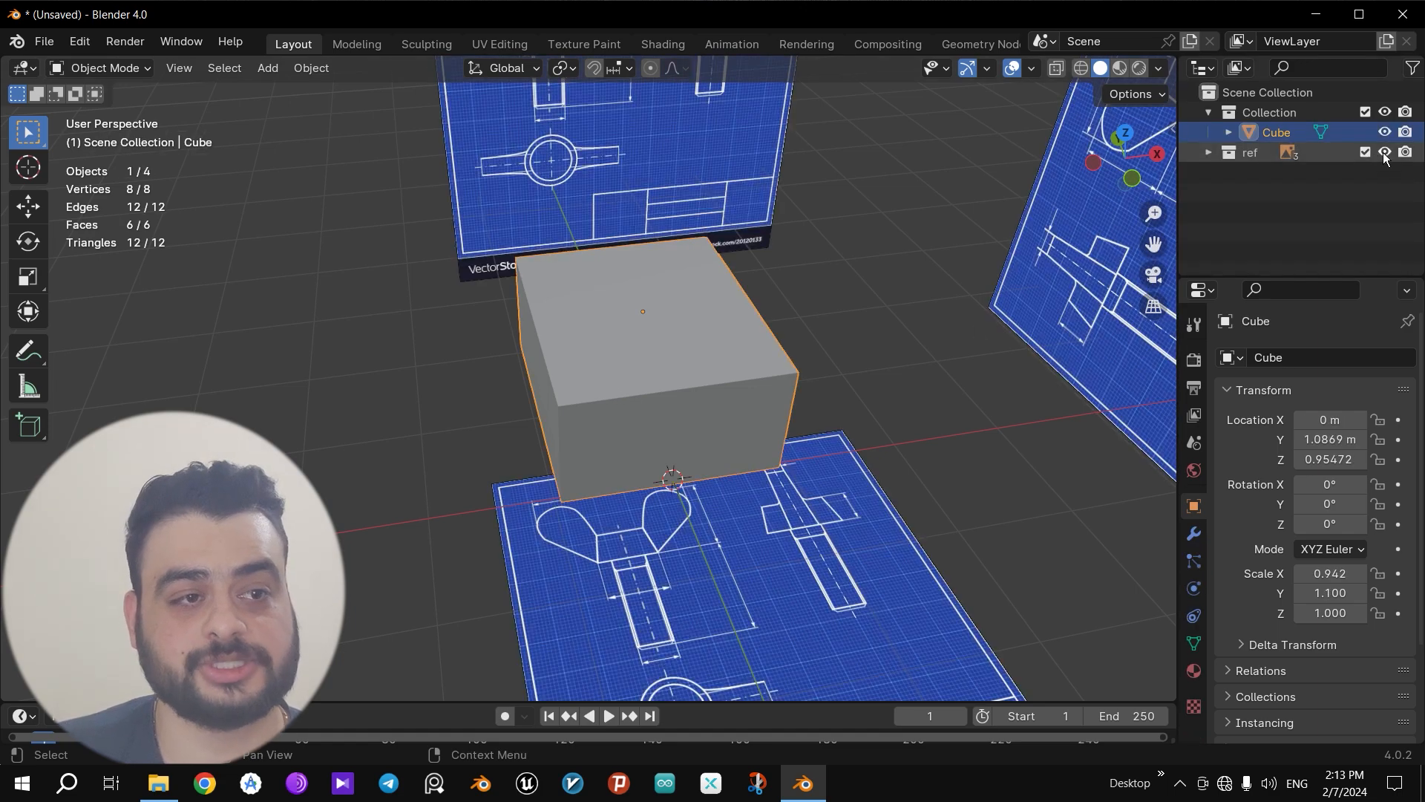
pyautogui.click(1385, 153)
pyautogui.click(1386, 153)
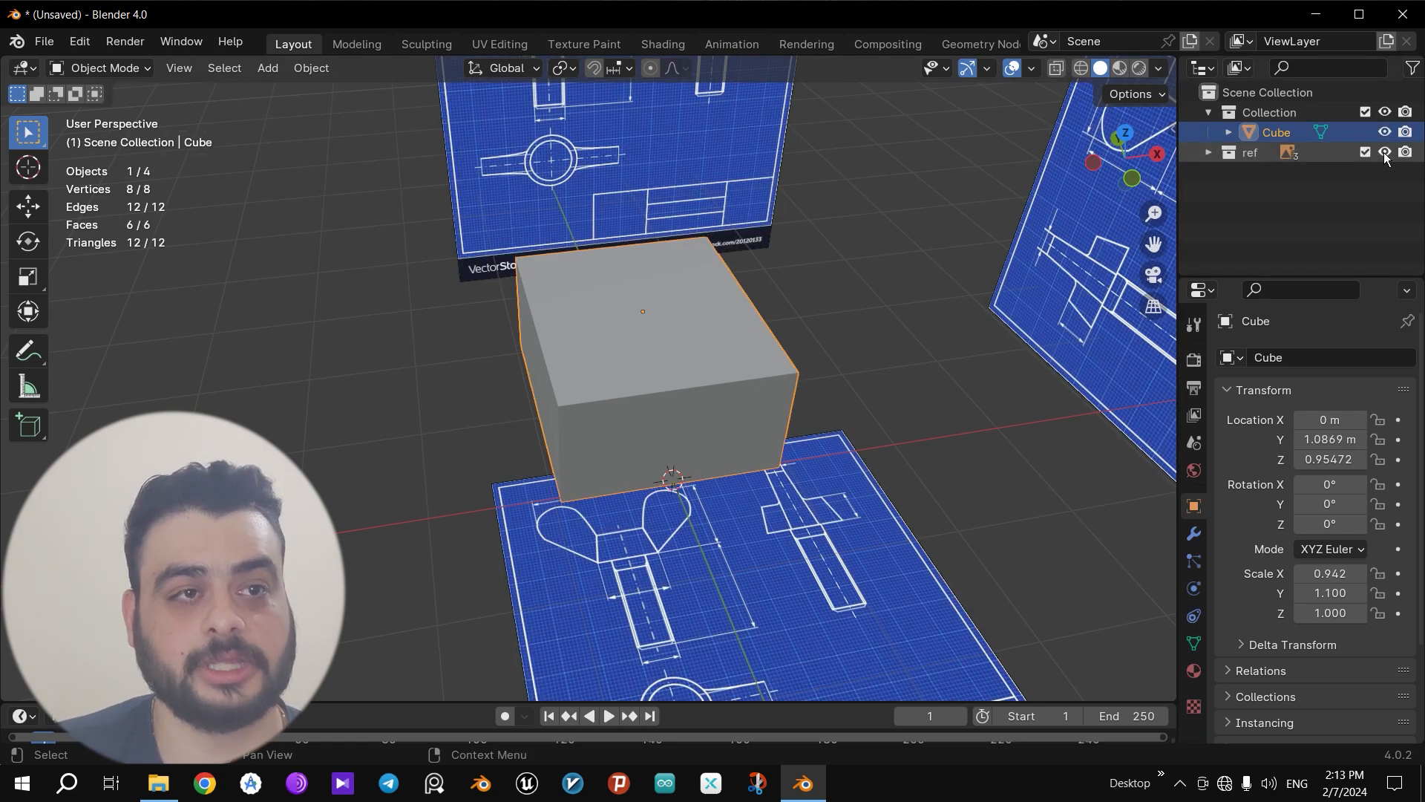
pyautogui.scroll(-5, 1016, 216)
pyautogui.moveTo(1114, 172)
pyautogui.mouseDown()
pyautogui.moveTo(1195, 153)
pyautogui.moveTo(1116, 166)
pyautogui.mouseUp()
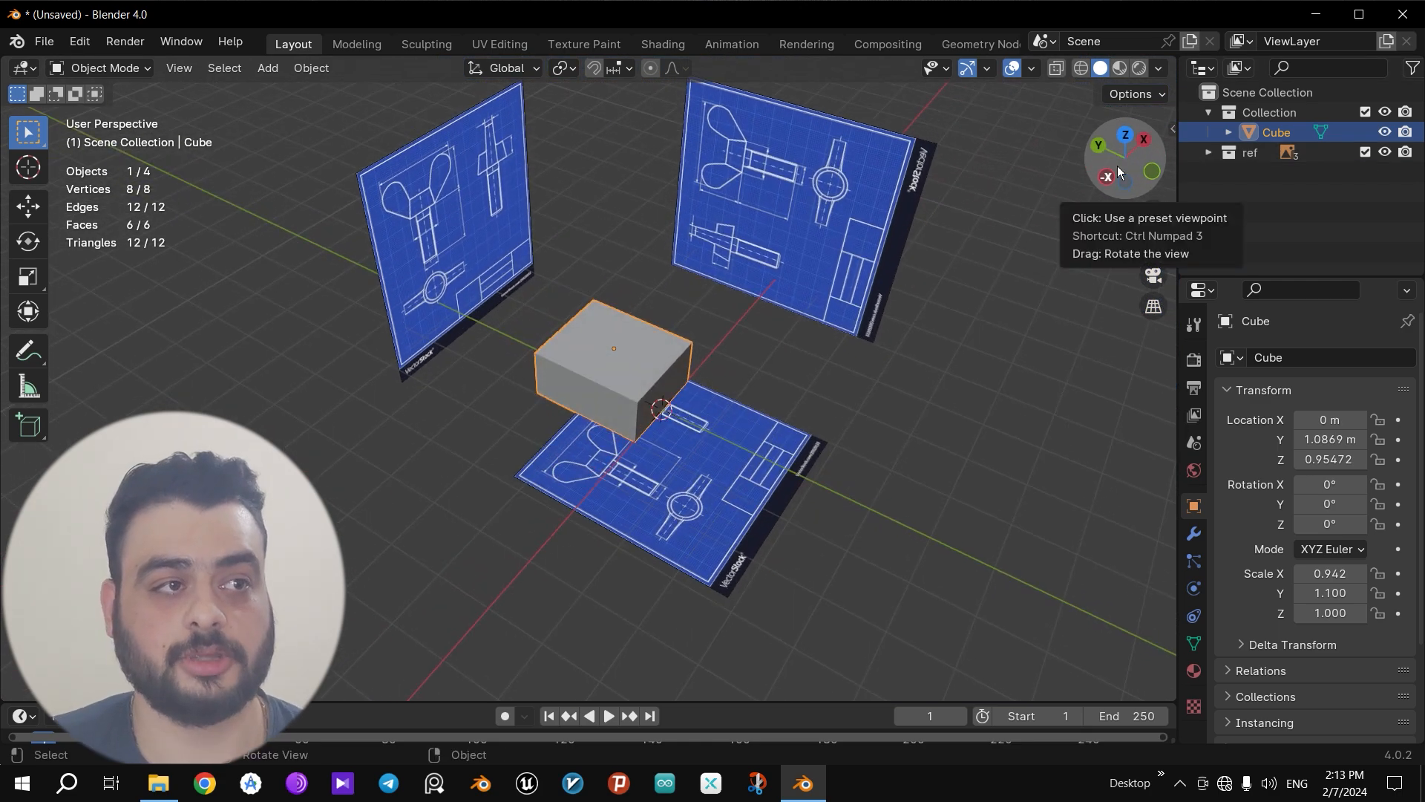
pyautogui.moveTo(891, 259); pyautogui.dragTo(836, 281, button='middle')
pyautogui.scroll(-3, 723, 315)
pyautogui.scroll(3, 722, 312)
pyautogui.moveTo(1123, 165)
pyautogui.mouseDown()
pyautogui.moveTo(1147, 160)
pyautogui.moveTo(1122, 165)
pyautogui.mouseUp()
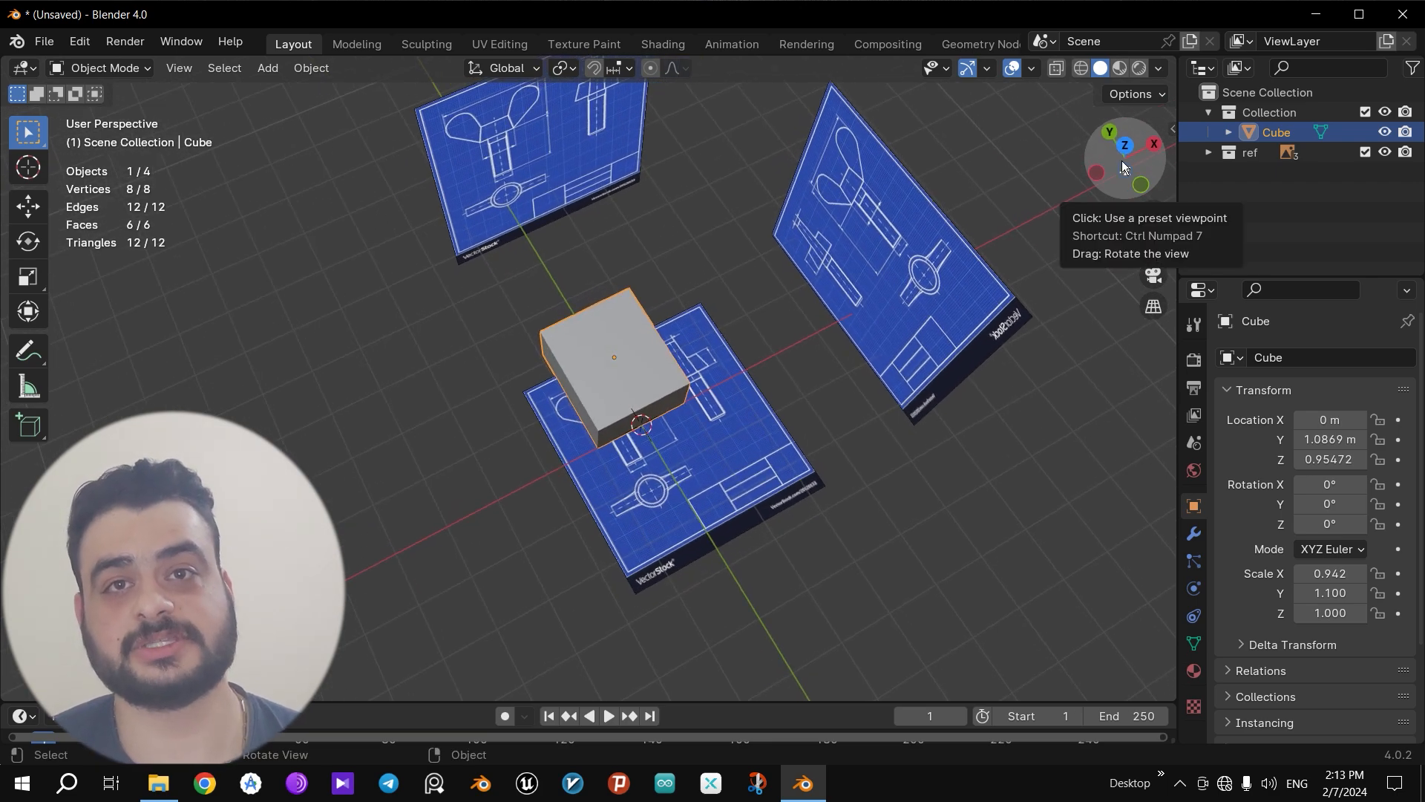